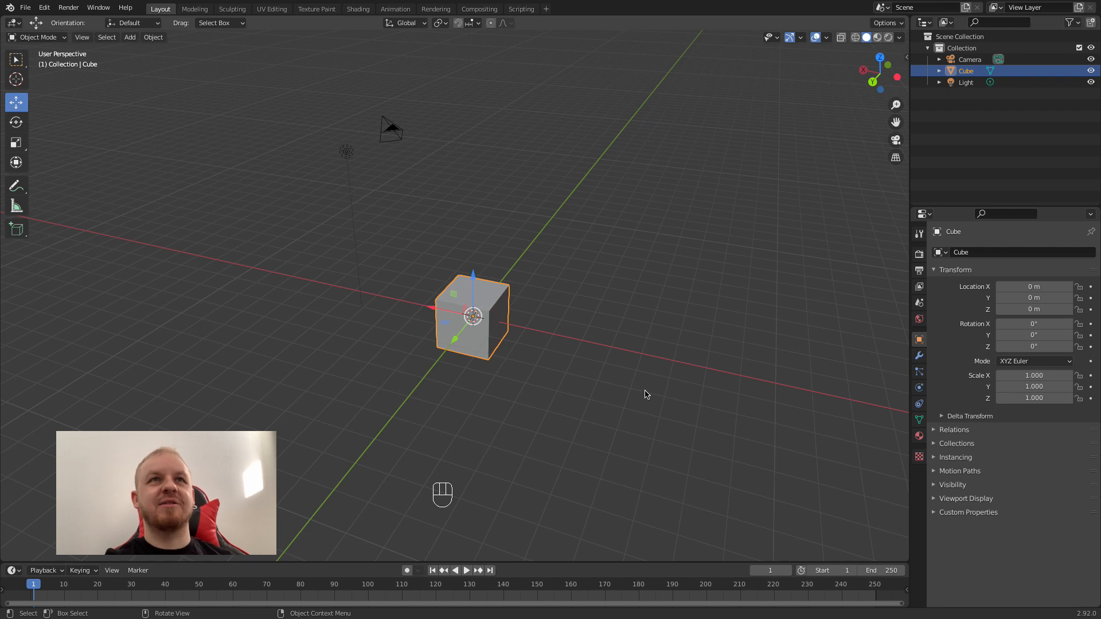
Try out the move, rotate and scale transforms on the default cube, cancelling each one
{"action": "mouse_move", "coordinate": [661, 405]}
{"action": "middle_mouse_down"}
{"action": "mouse_move", "coordinate": [644, 411]}
{"action": "mouse_move", "coordinate": [652, 400]}
{"action": "middle_mouse_up"}
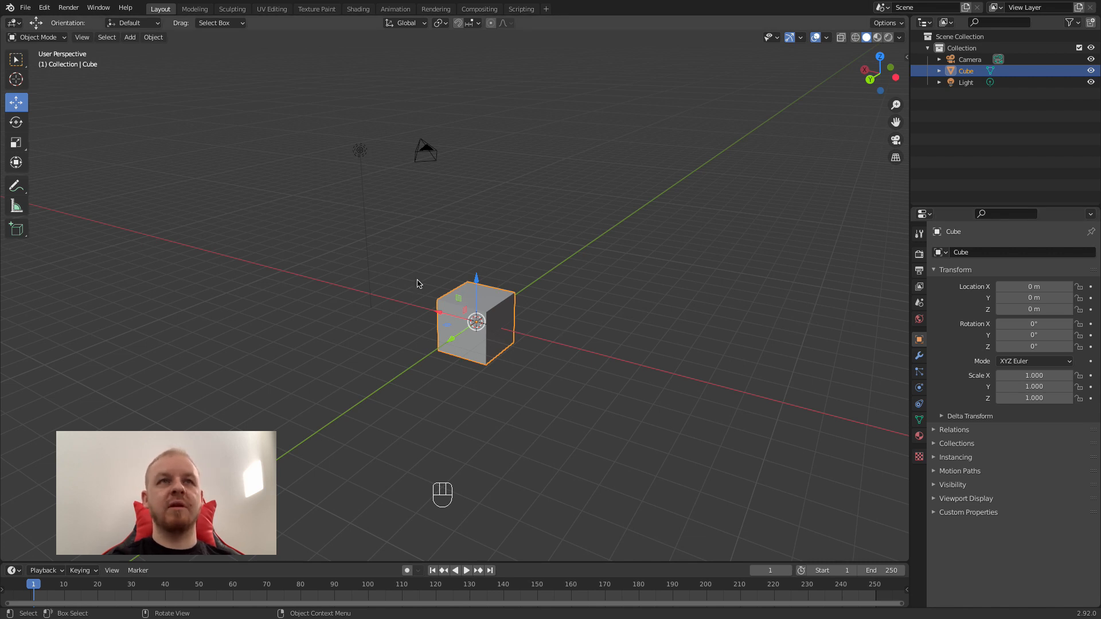
{"action": "middle_click_drag", "start_coordinate": [533, 374], "coordinate": [521, 386]}
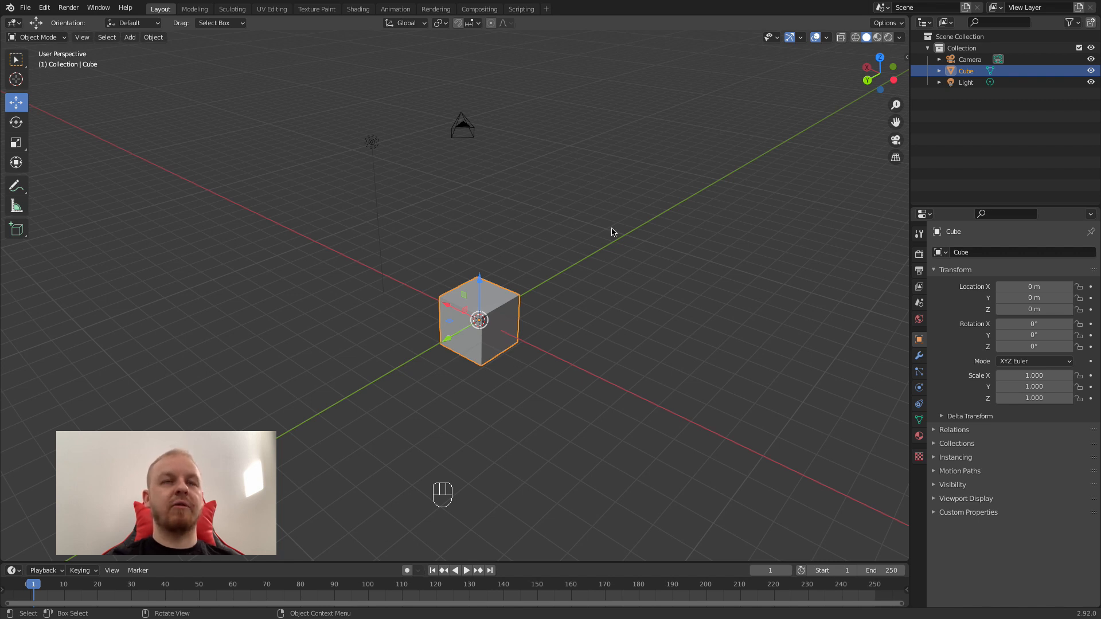
{"action": "key", "text": "g"}
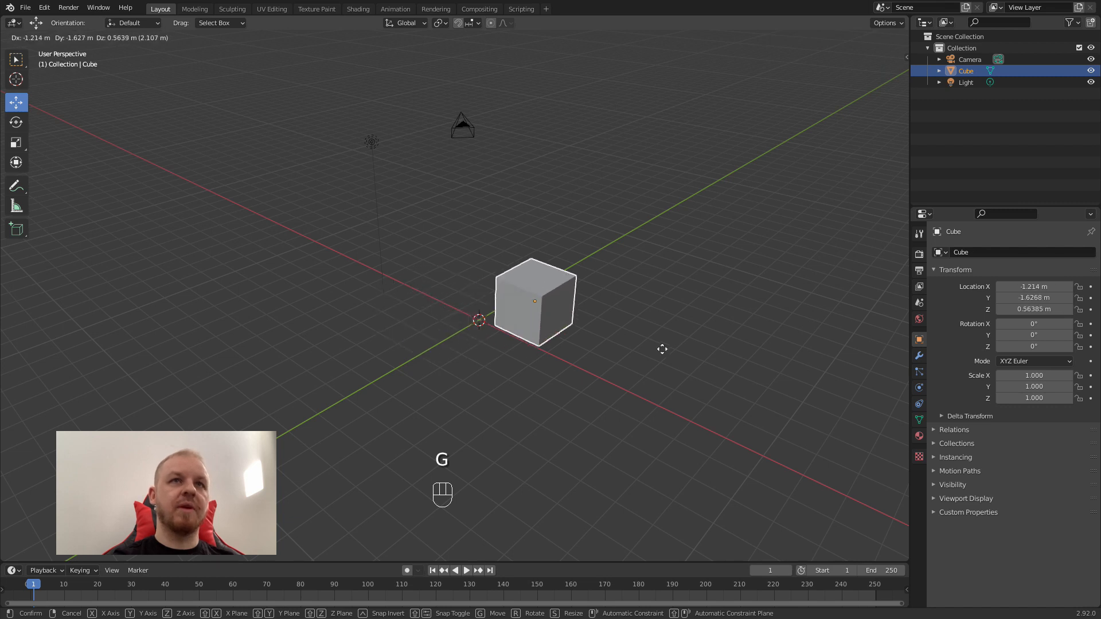
{"action": "right_click", "coordinate": [648, 362]}
{"action": "key", "text": "r"}
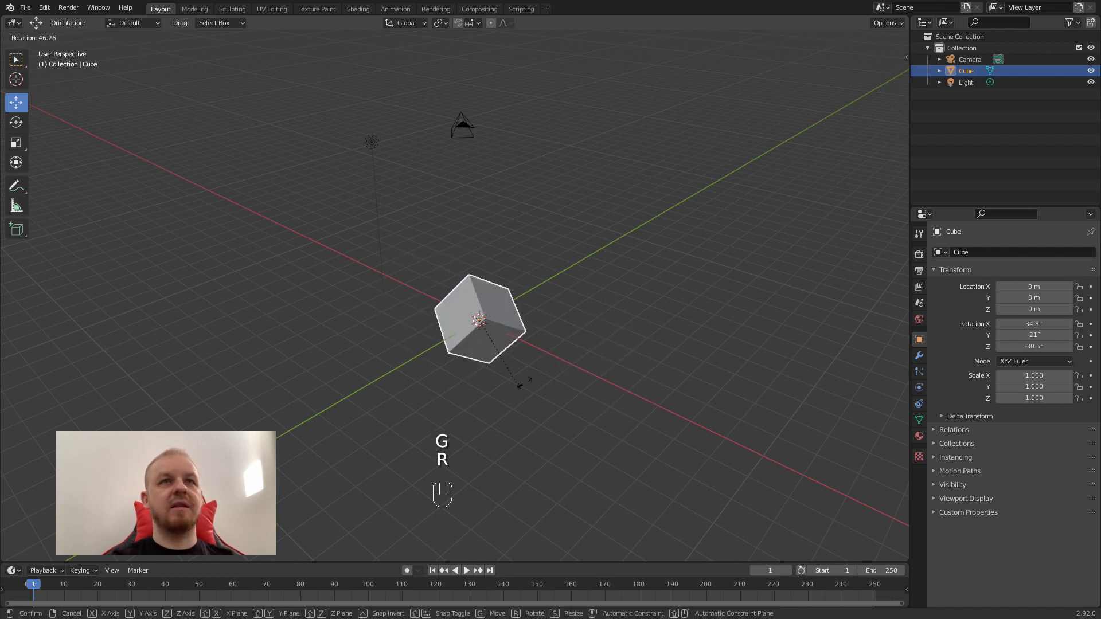
{"action": "right_click", "coordinate": [572, 386]}
{"action": "key", "text": "s"}
{"action": "right_click", "coordinate": [683, 388]}
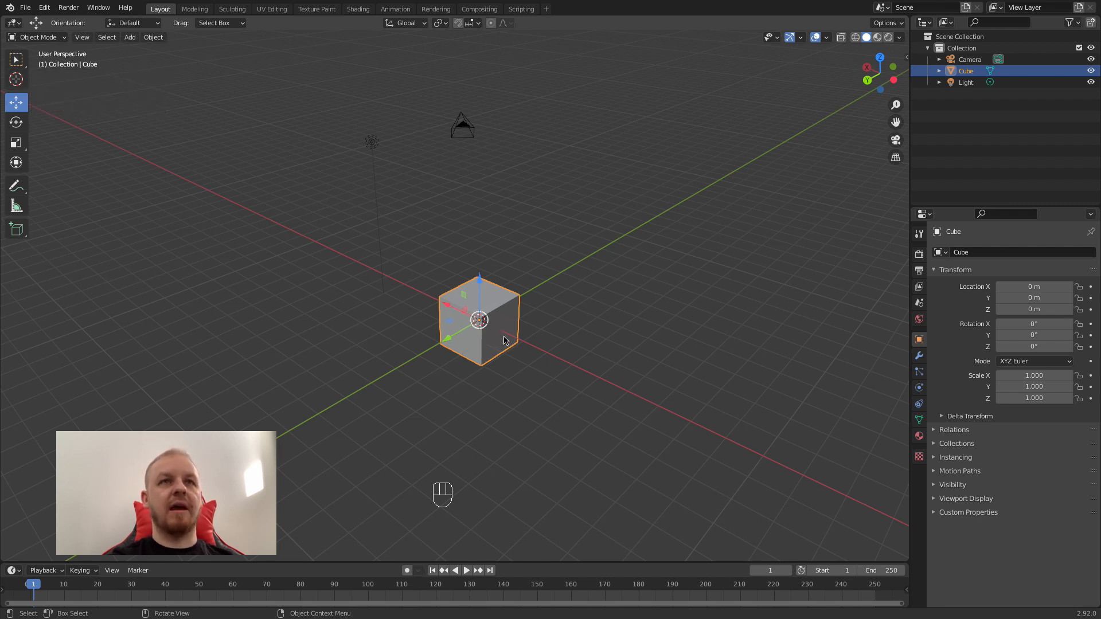
Delete the default cube from the scene
{"action": "middle_click_drag", "start_coordinate": [504, 339], "coordinate": [563, 327]}
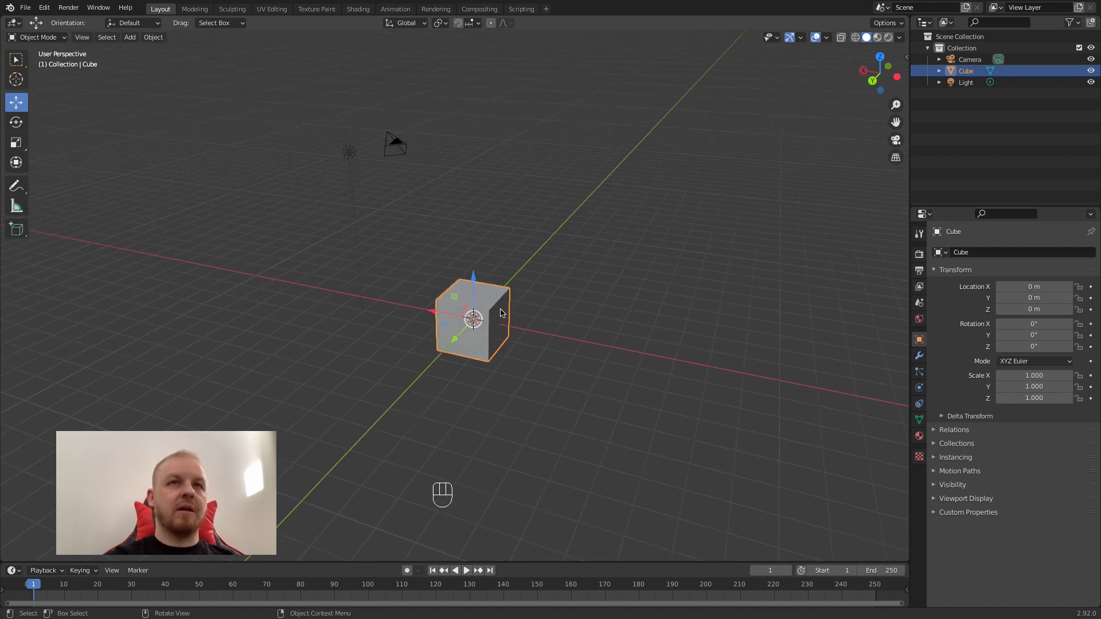
{"action": "key", "text": "x"}
{"action": "left_click", "coordinate": [558, 307]}
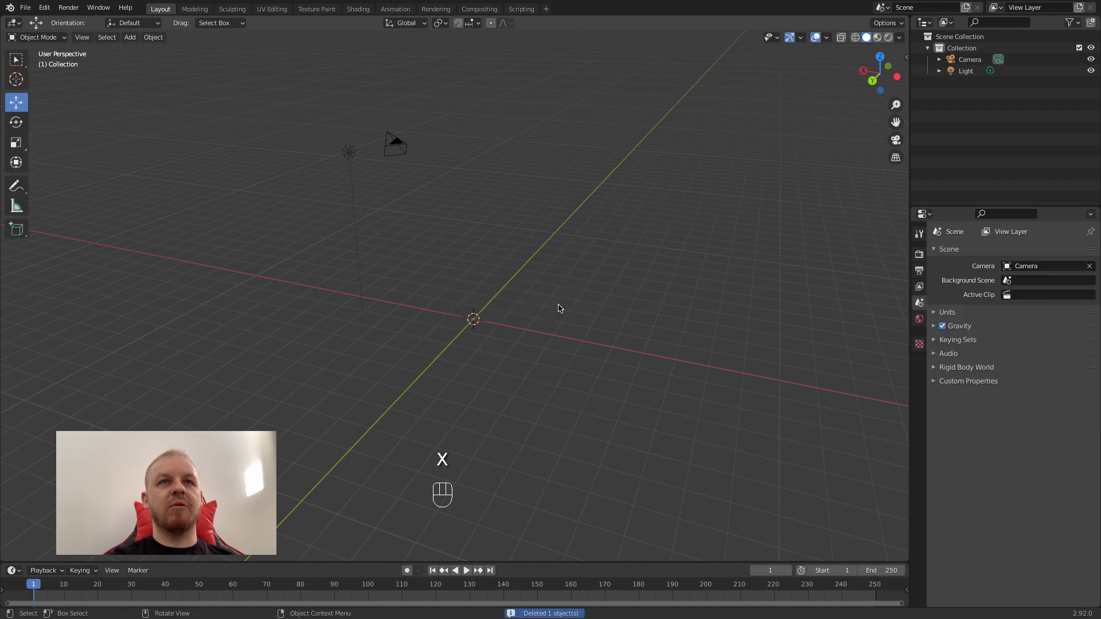
Add a UV Sphere mesh at the world origin
{"action": "key", "text": "shift+a"}
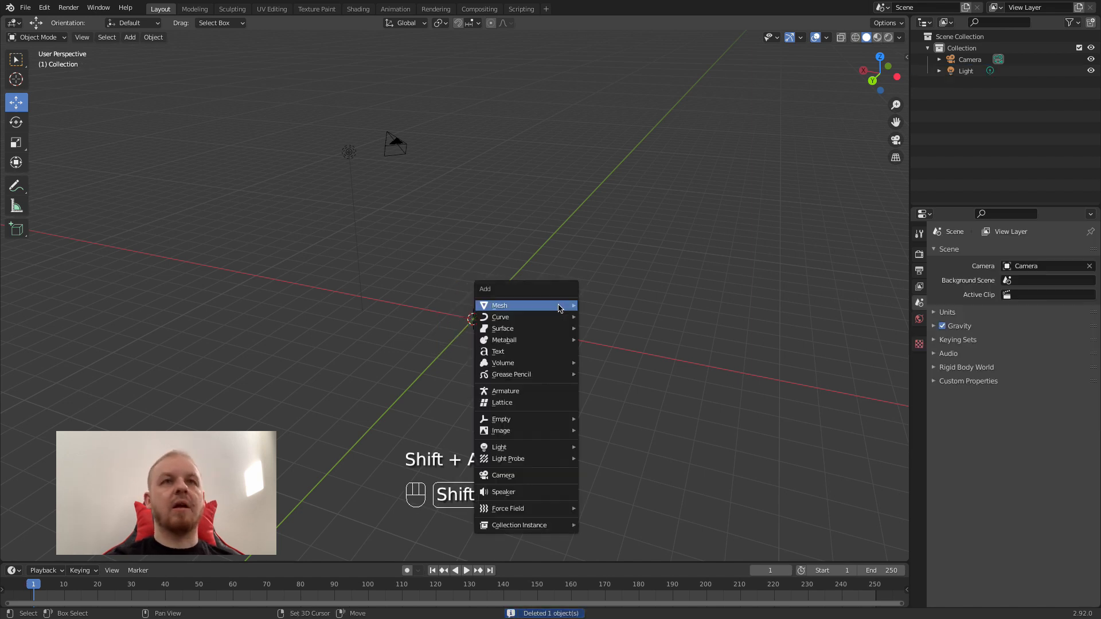
{"action": "mouse_move", "coordinate": [559, 308]}
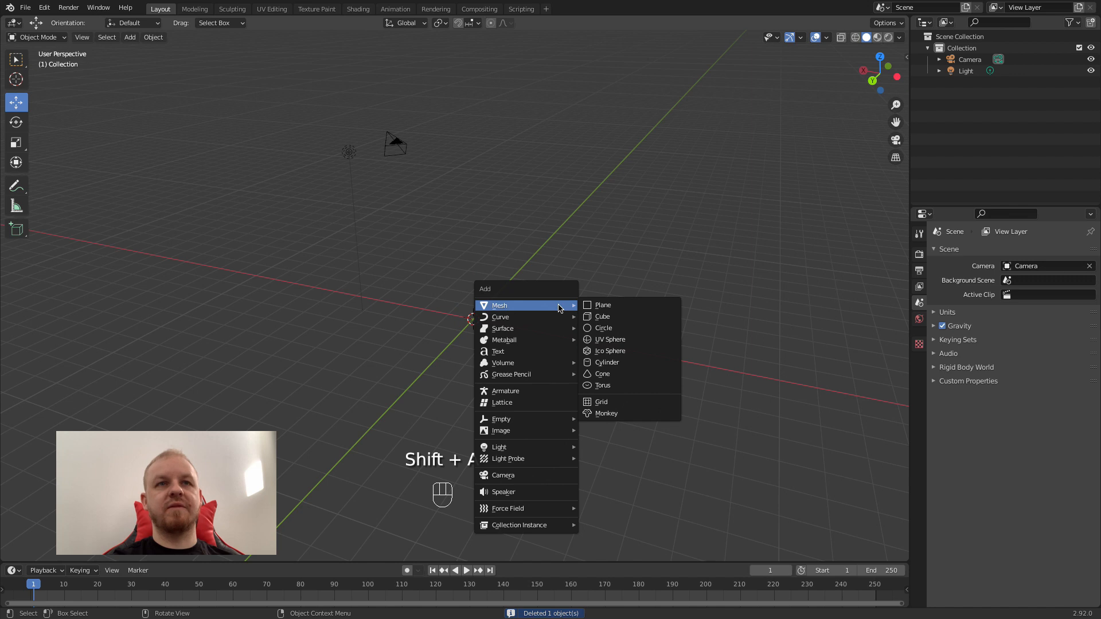
{"action": "left_click", "coordinate": [609, 341]}
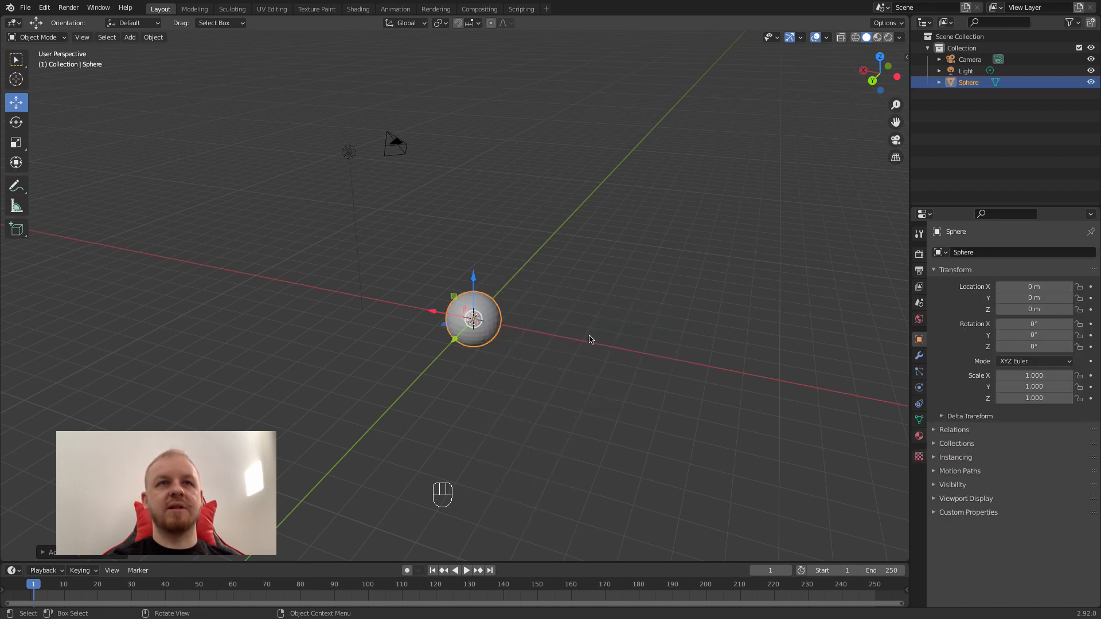
Try raising the sphere about 0.92 m along Z with the Move tool, and undo that move
{"action": "middle_click_drag", "start_coordinate": [534, 342], "coordinate": [505, 353]}
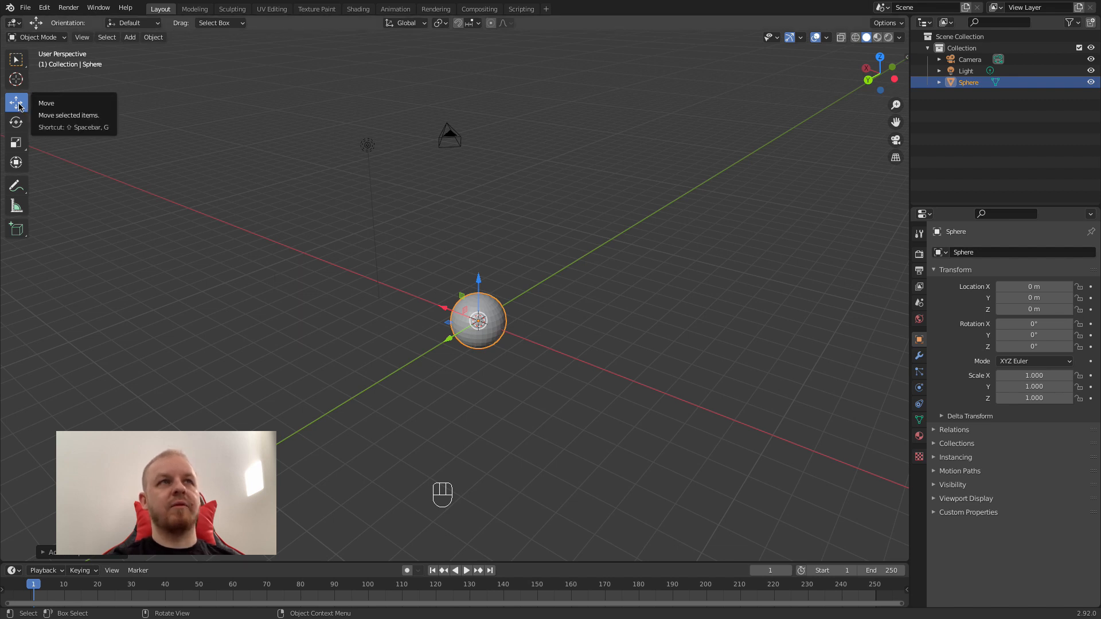
{"action": "left_click", "coordinate": [16, 60]}
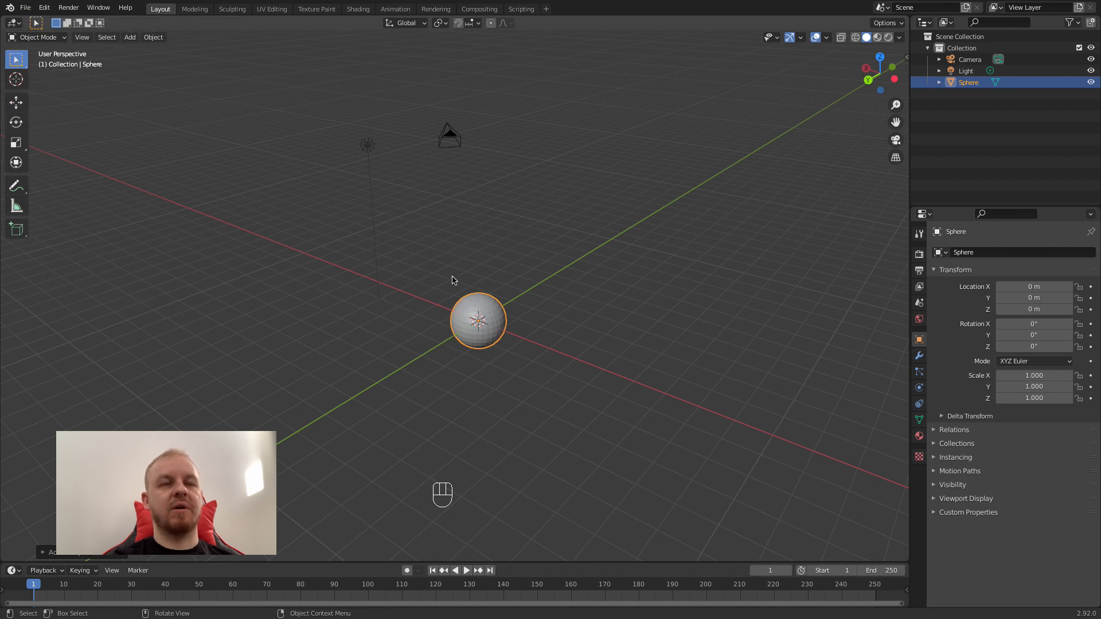
{"action": "left_click", "coordinate": [19, 105]}
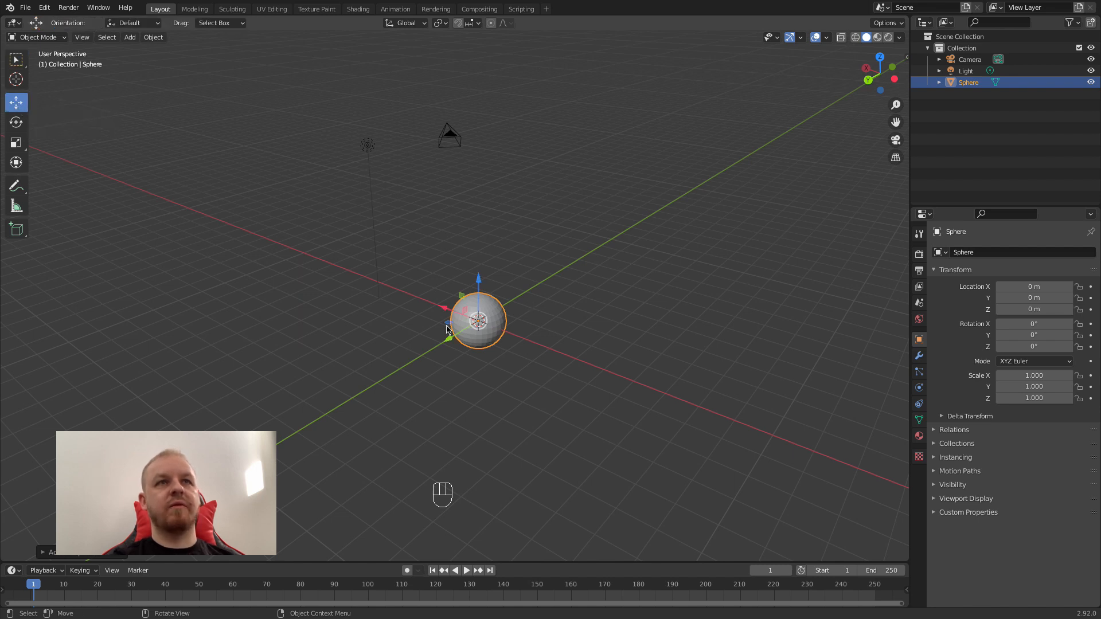
{"action": "scroll", "coordinate": [489, 284], "scroll_direction": "up", "scroll_amount": 5}
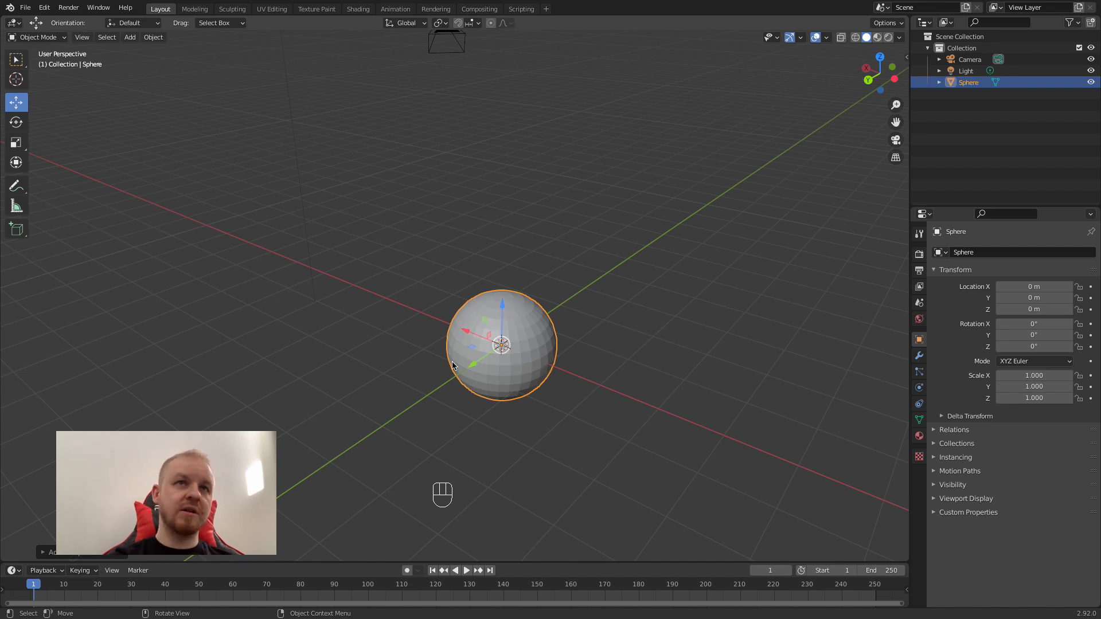
{"action": "left_click_drag", "start_coordinate": [503, 312], "coordinate": [508, 262]}
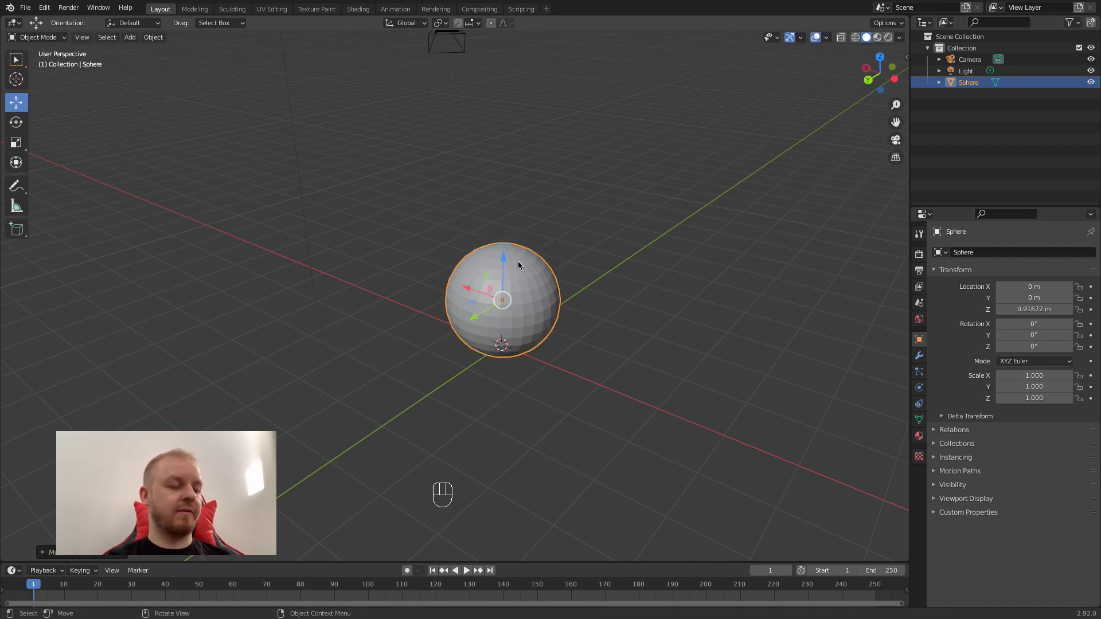
{"action": "key", "text": "ctrl+z"}
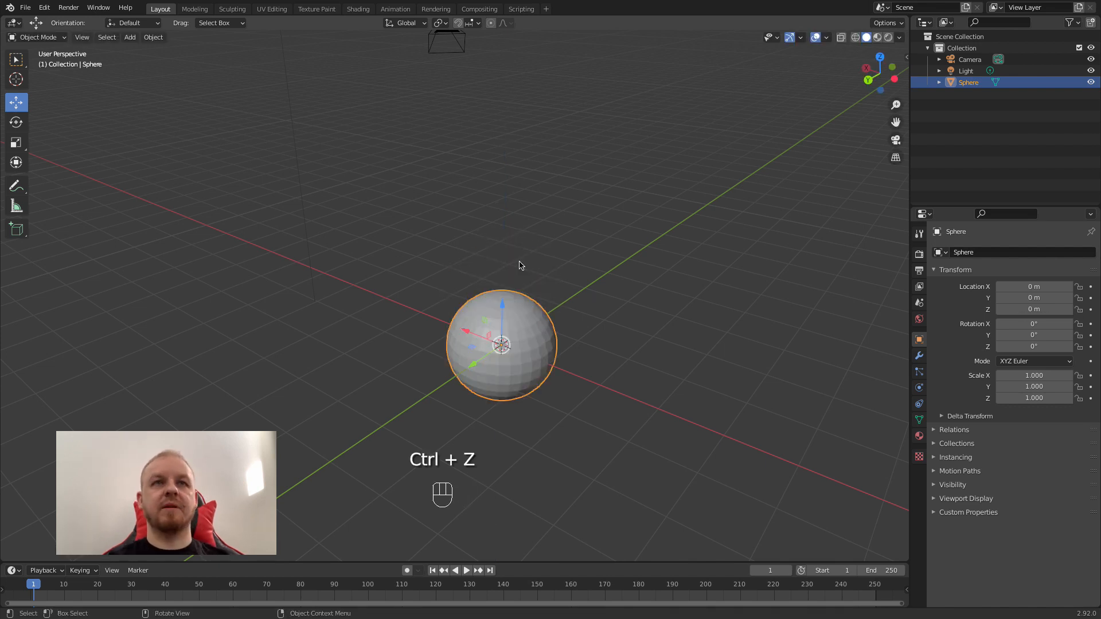
Move the sphere one axis at a time to about X -0.53 m, Y -3.86 m, Z 0.94 m
{"action": "middle_click_drag", "start_coordinate": [577, 384], "coordinate": [608, 381]}
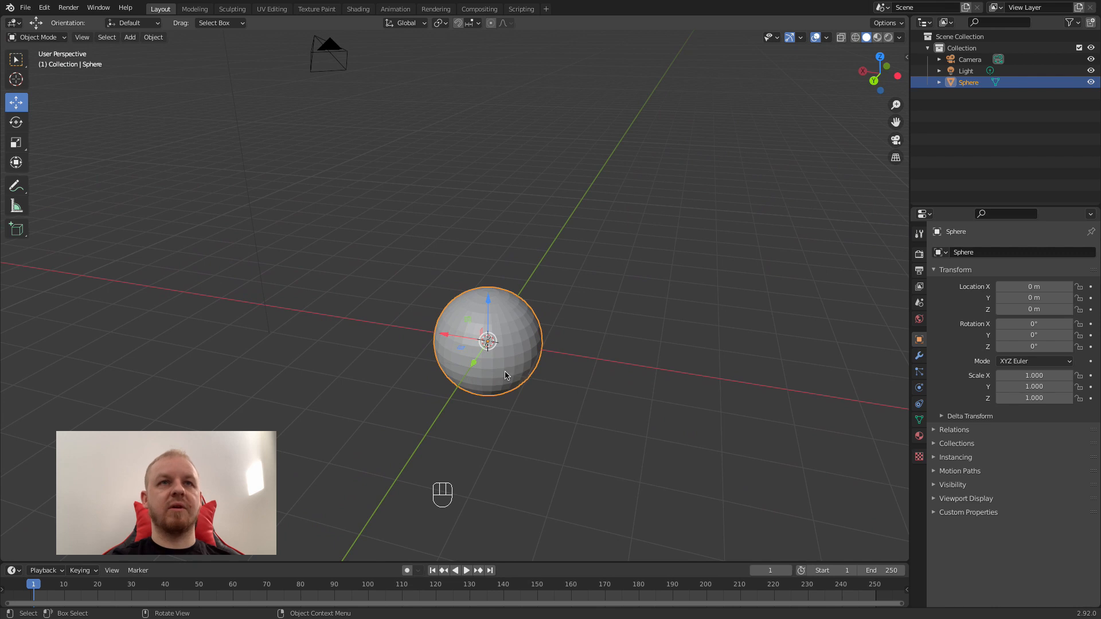
{"action": "left_click_drag", "start_coordinate": [476, 365], "coordinate": [537, 305]}
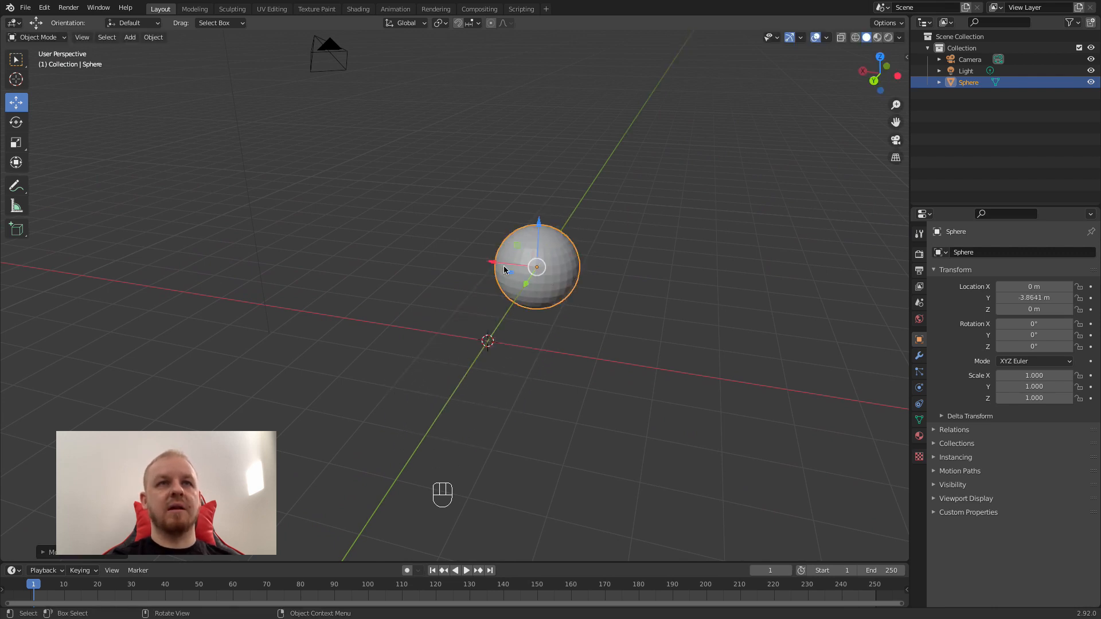
{"action": "mouse_move", "coordinate": [492, 266]}
{"action": "left_mouse_down"}
{"action": "mouse_move", "coordinate": [441, 257]}
{"action": "mouse_move", "coordinate": [632, 270]}
{"action": "mouse_move", "coordinate": [513, 269]}
{"action": "left_mouse_up"}
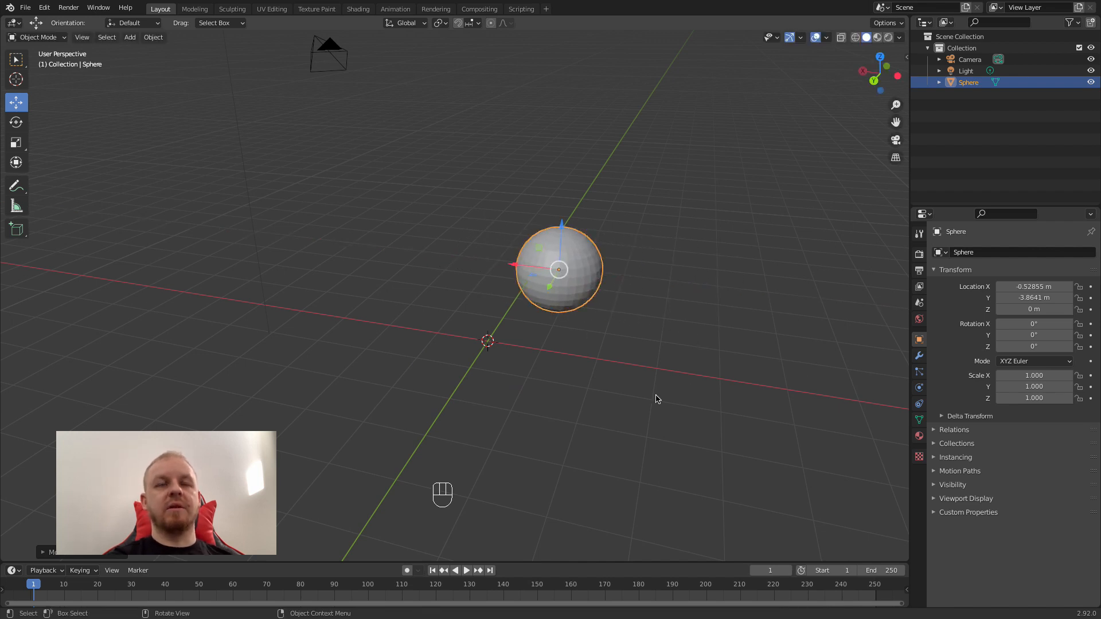
{"action": "middle_click_drag", "start_coordinate": [654, 384], "coordinate": [572, 392]}
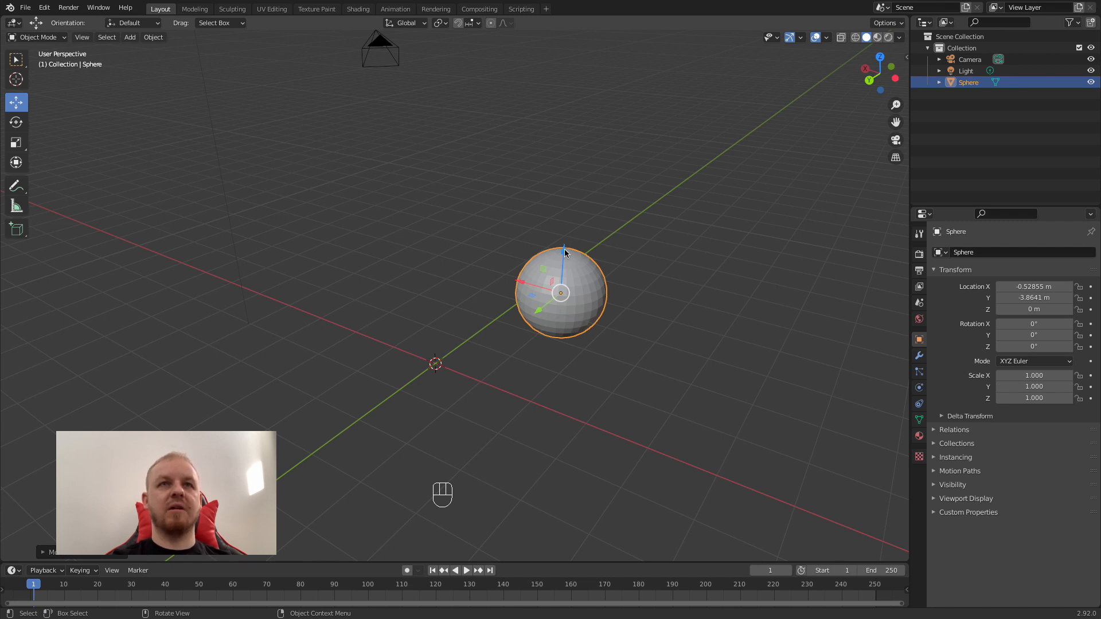
{"action": "left_click_drag", "start_coordinate": [565, 253], "coordinate": [567, 208]}
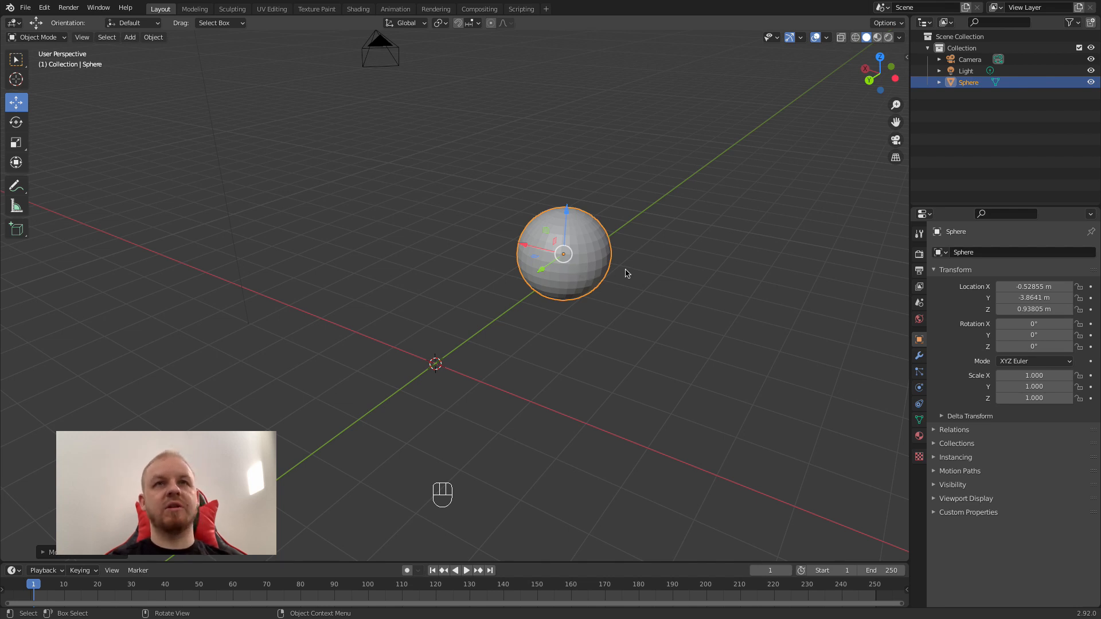
Try moving the sphere freely without an axis constraint, cancelling each attempt
{"action": "key", "text": "g"}
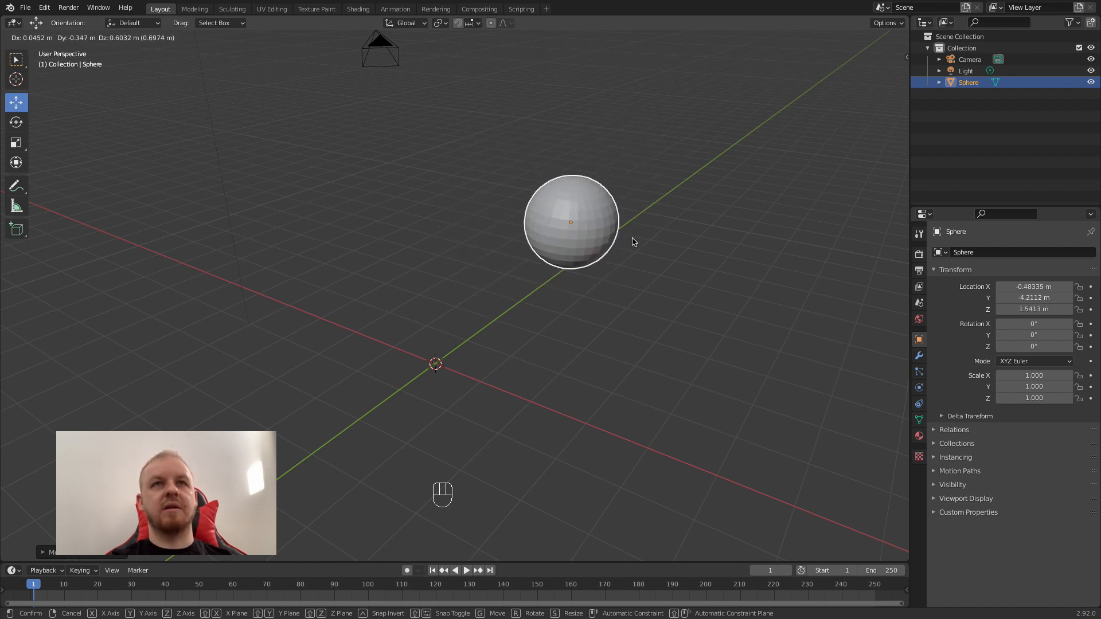
{"action": "right_click", "coordinate": [634, 242]}
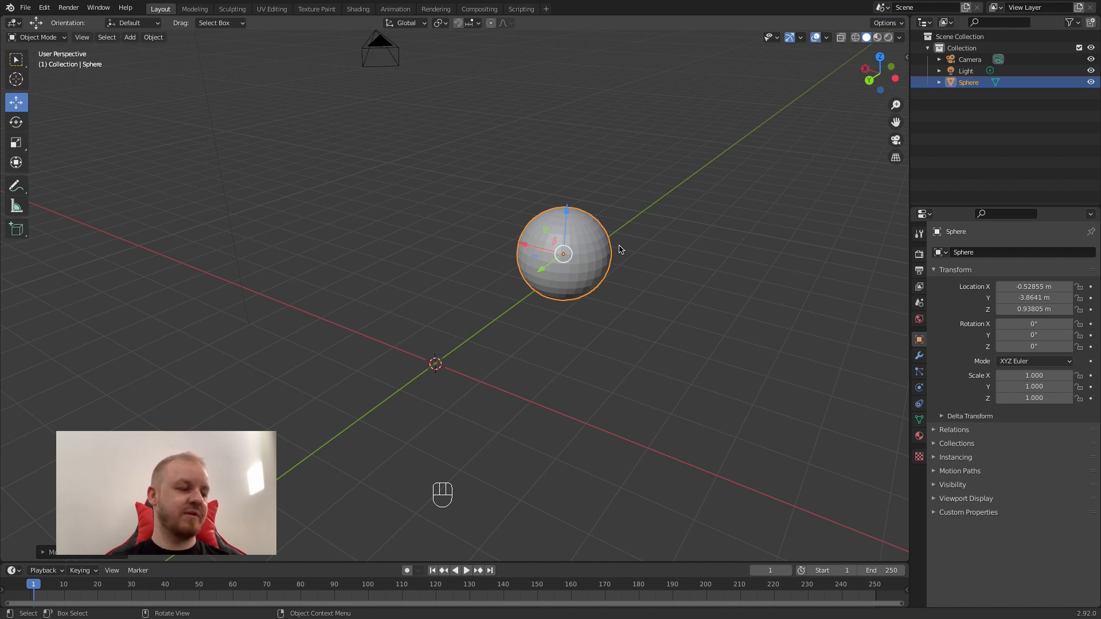
{"action": "key", "text": "g"}
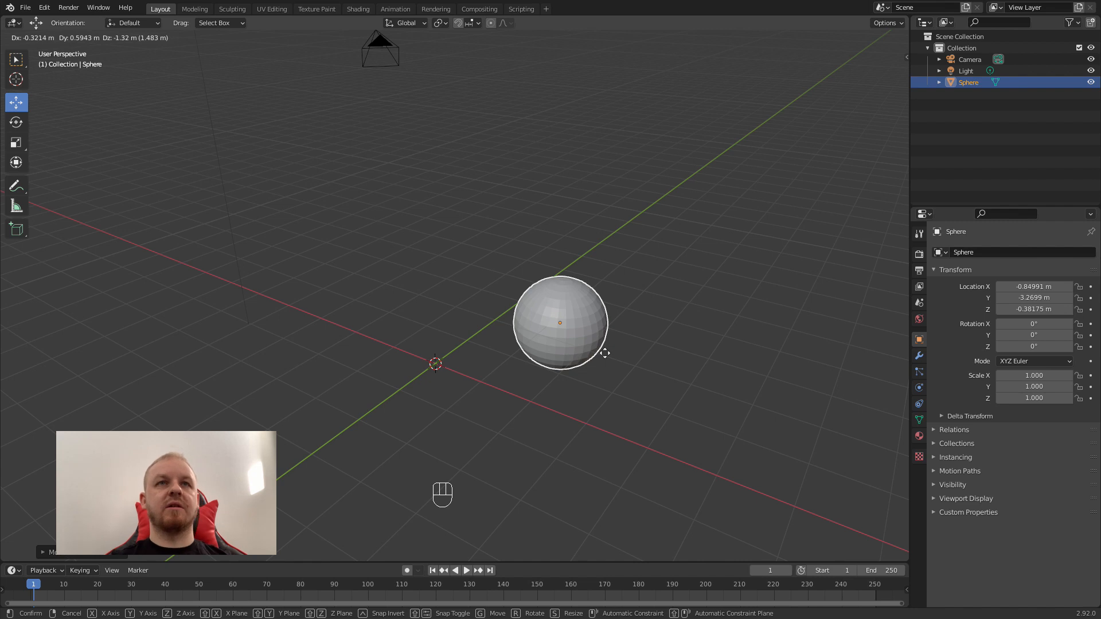
{"action": "left_click", "coordinate": [572, 281]}
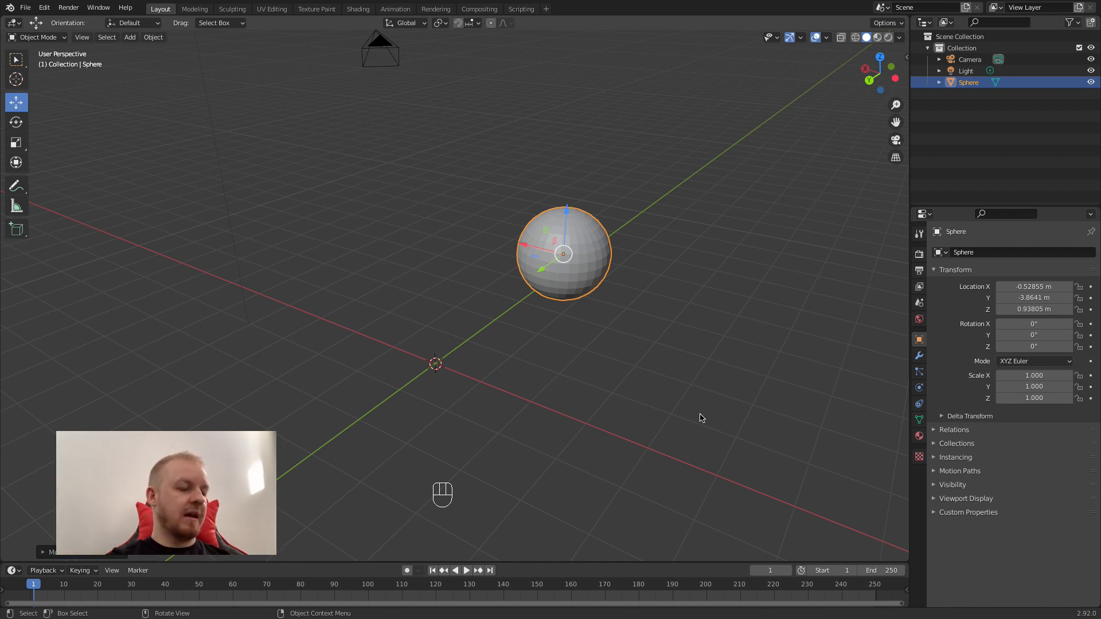
Try moving the sphere constrained to the global X, Y and Z axes in turn, cancelling each move
{"action": "key", "text": "g"}
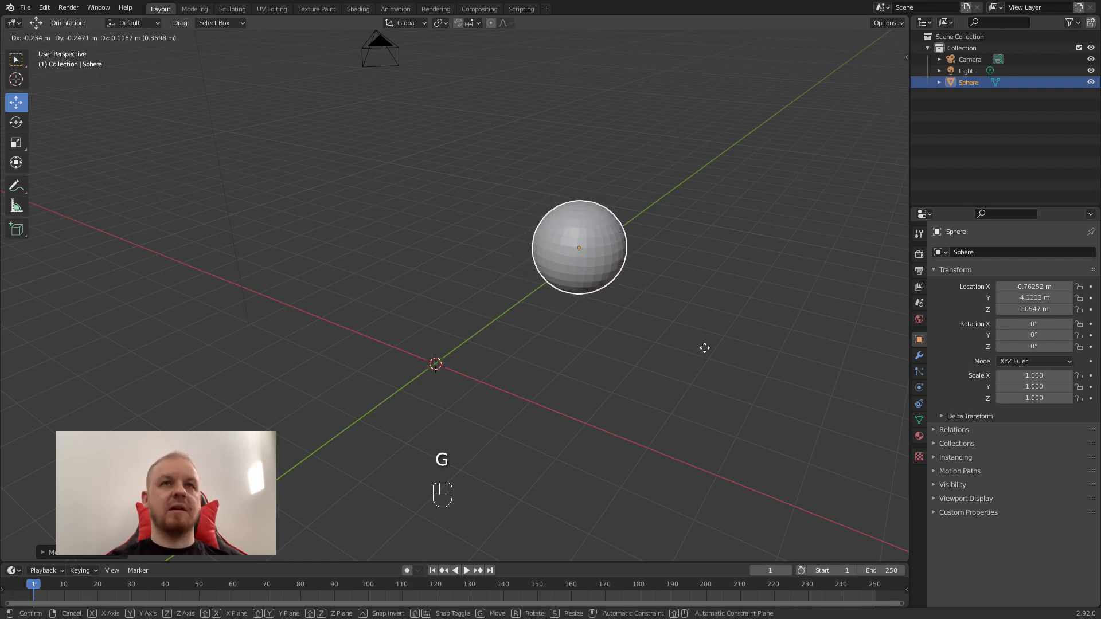
{"action": "key", "text": "x"}
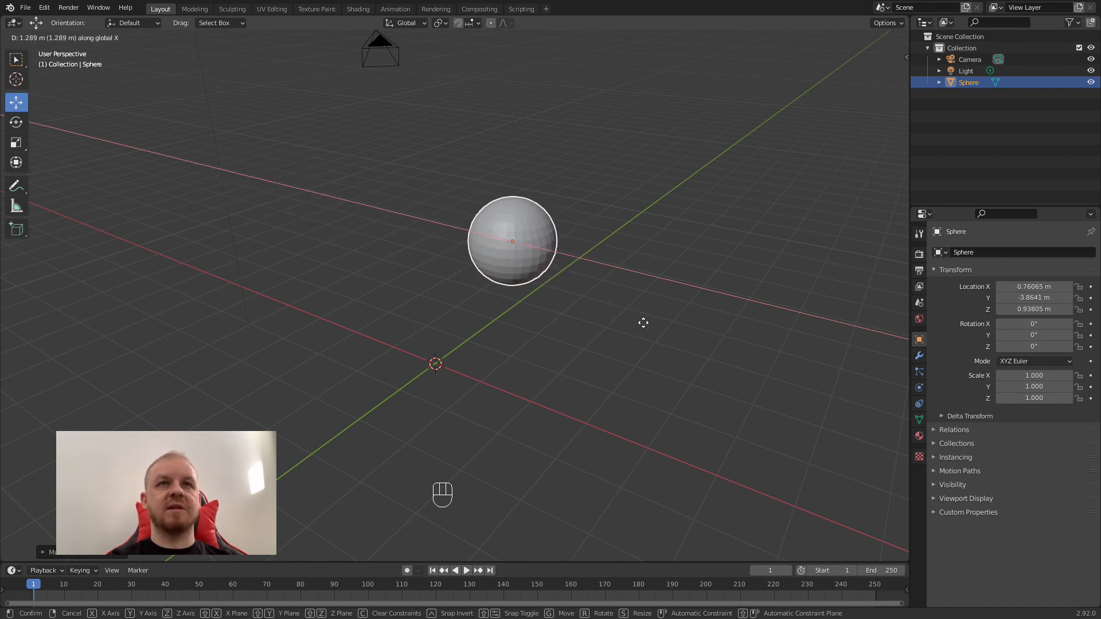
{"action": "right_click", "coordinate": [644, 323]}
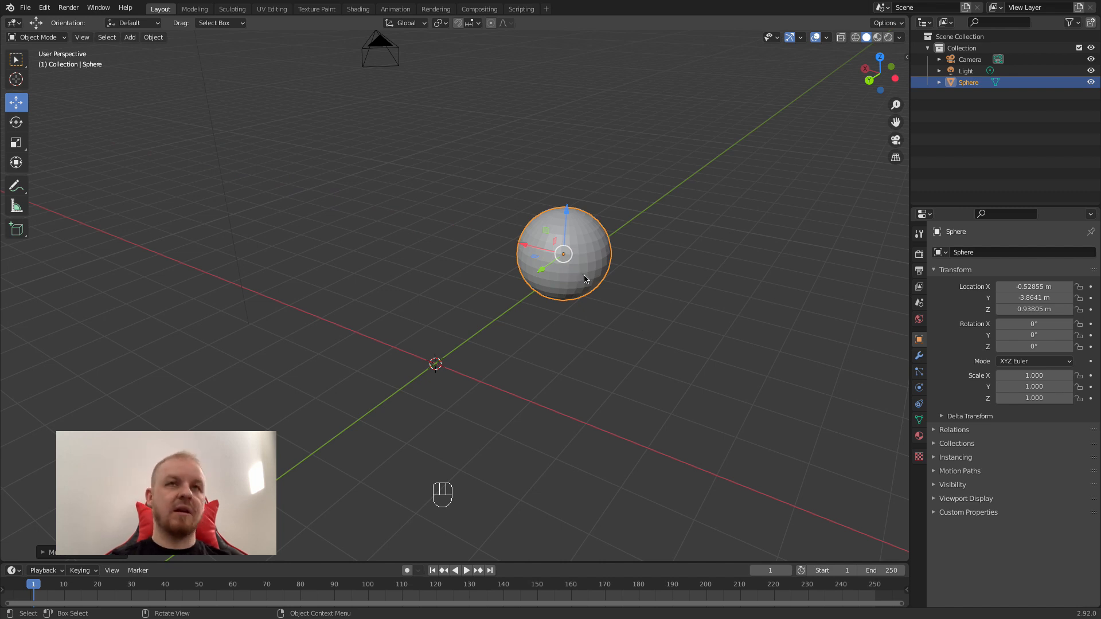
{"action": "key", "text": "g"}
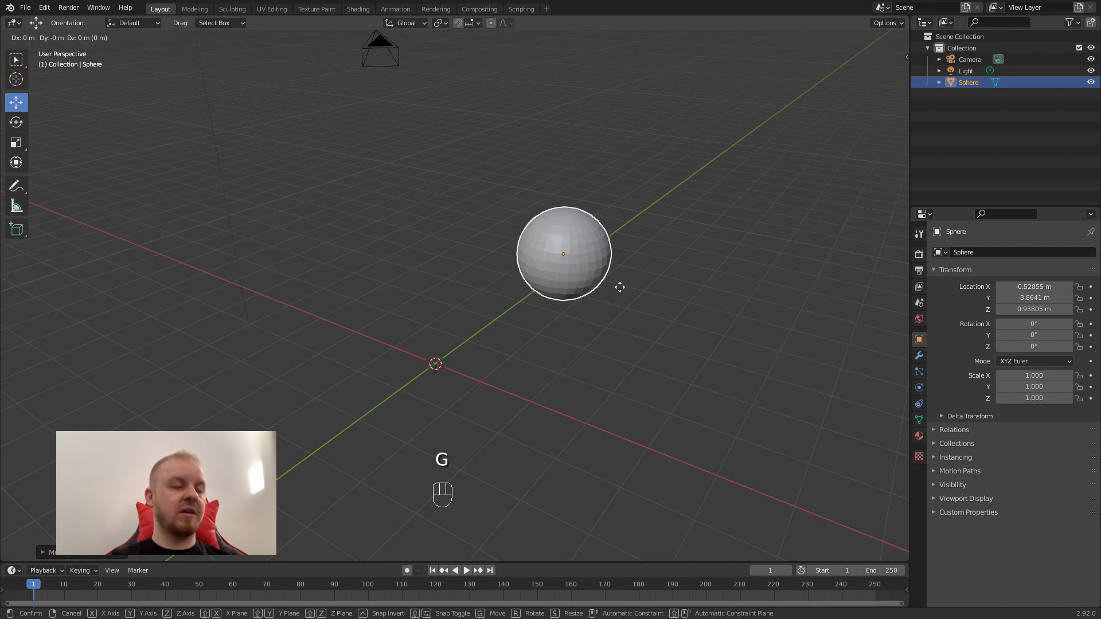
{"action": "key", "text": "y"}
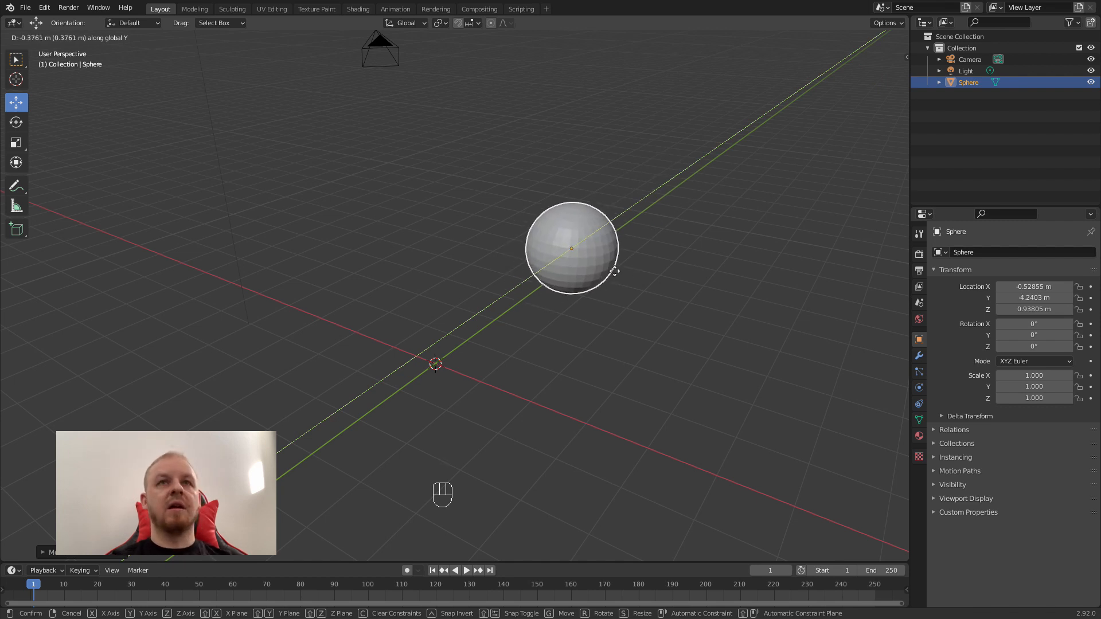
{"action": "right_click", "coordinate": [621, 271]}
{"action": "key", "text": "g"}
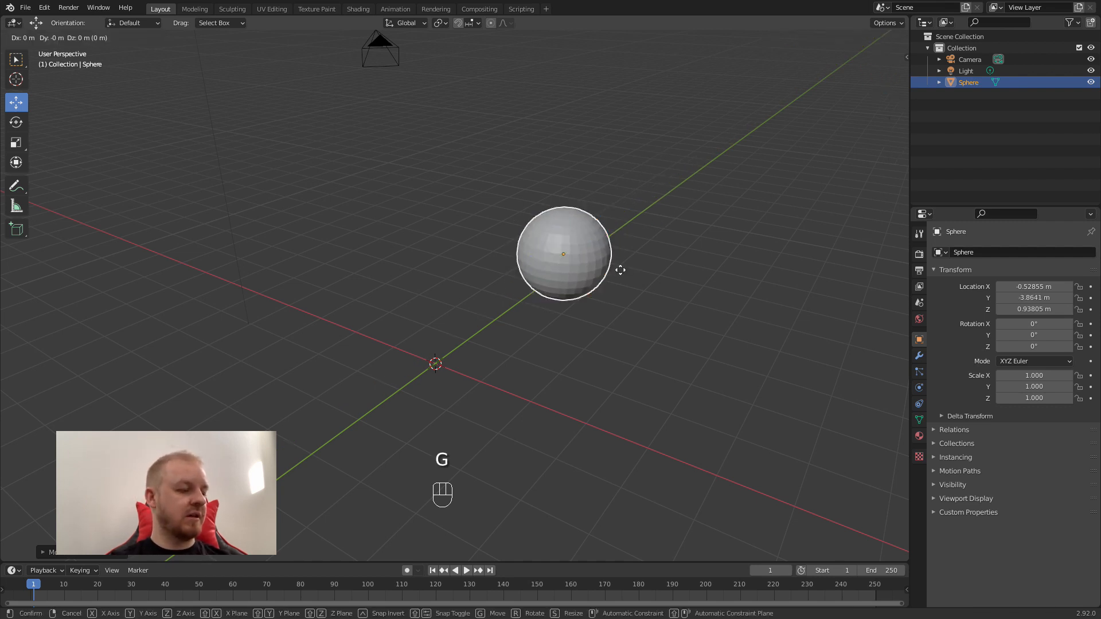
{"action": "key", "text": "z"}
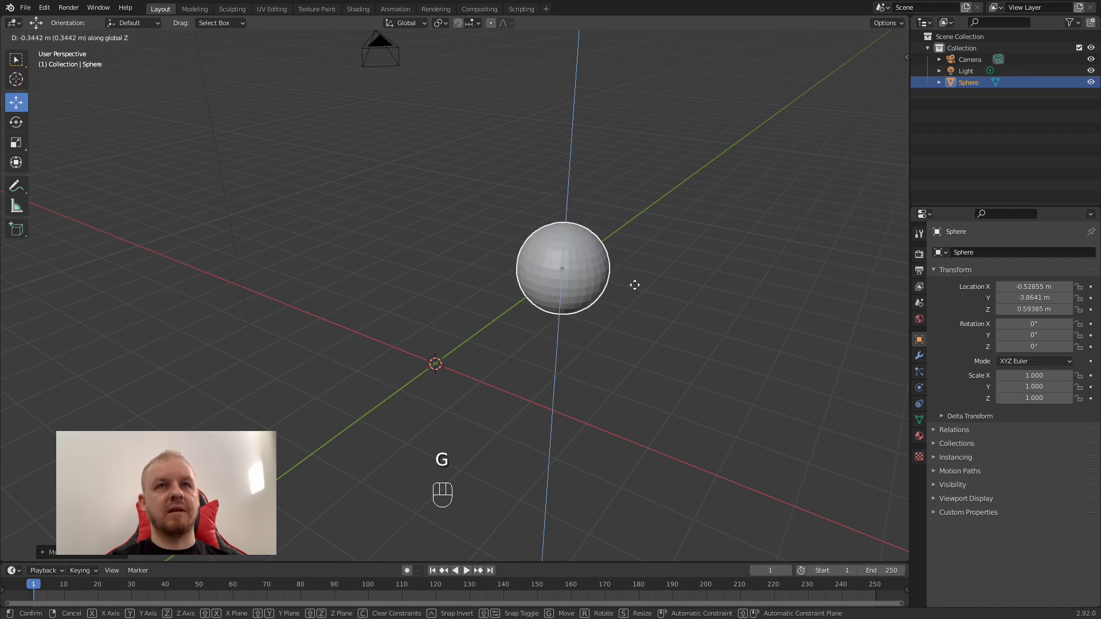
{"action": "right_click", "coordinate": [635, 285]}
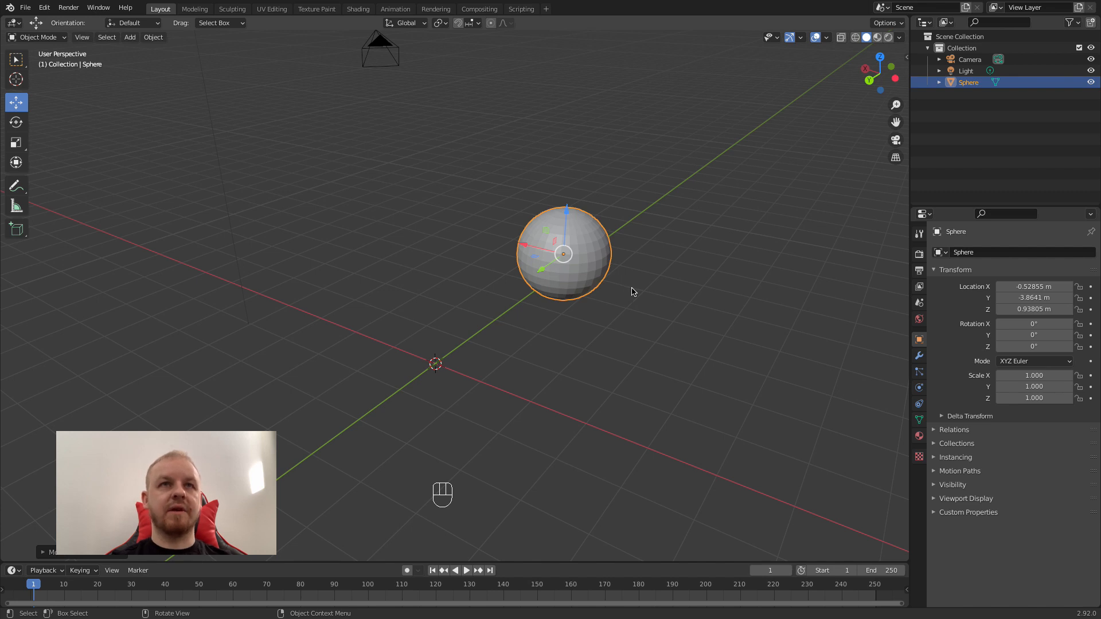
Try moving the sphere with the global Z axis locked, cancelling the move
{"action": "key", "text": "g"}
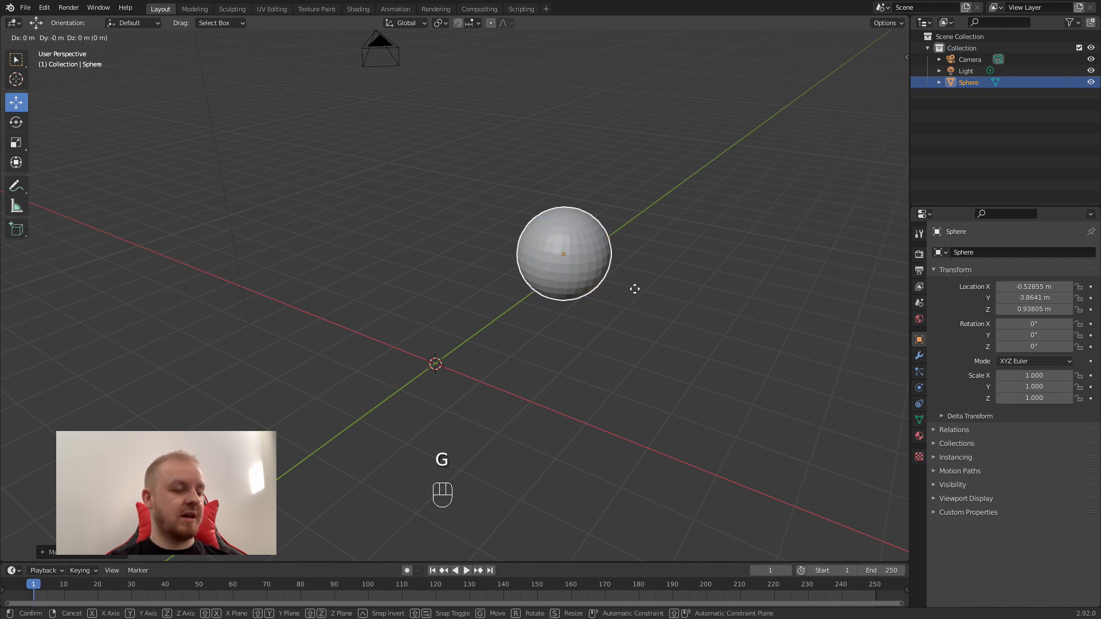
{"action": "key", "text": "shift+z"}
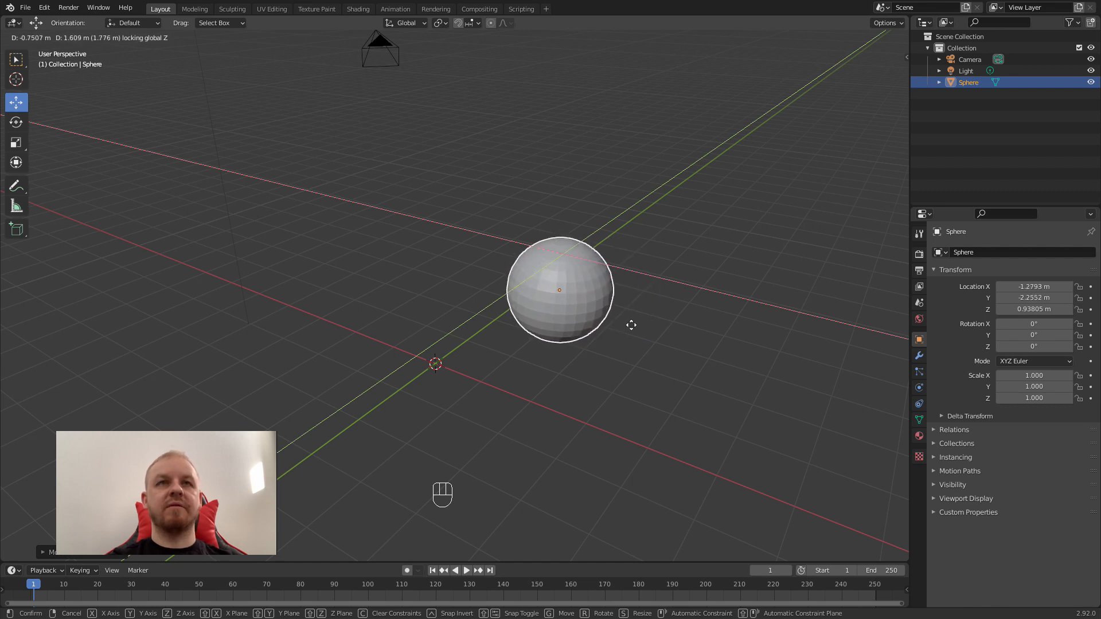
{"action": "key", "text": "Escape"}
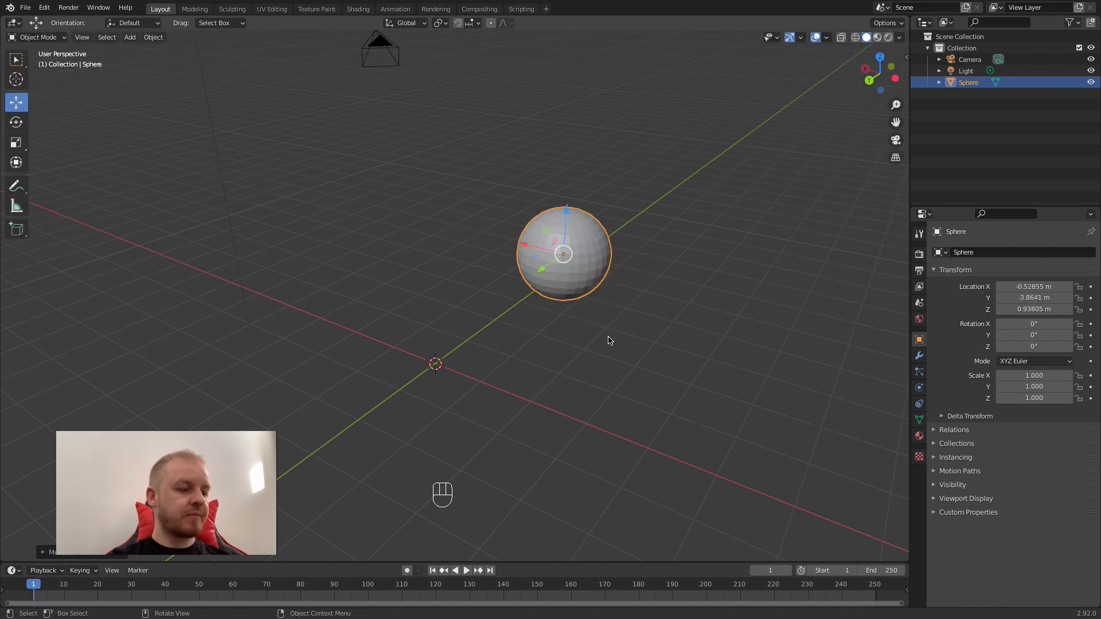
Move the sphere with the Move tool's plane handles to about X 0.17 m, Y -3.43 m, Z 0.63 m
{"action": "middle_click_drag", "start_coordinate": [601, 327], "coordinate": [596, 287]}
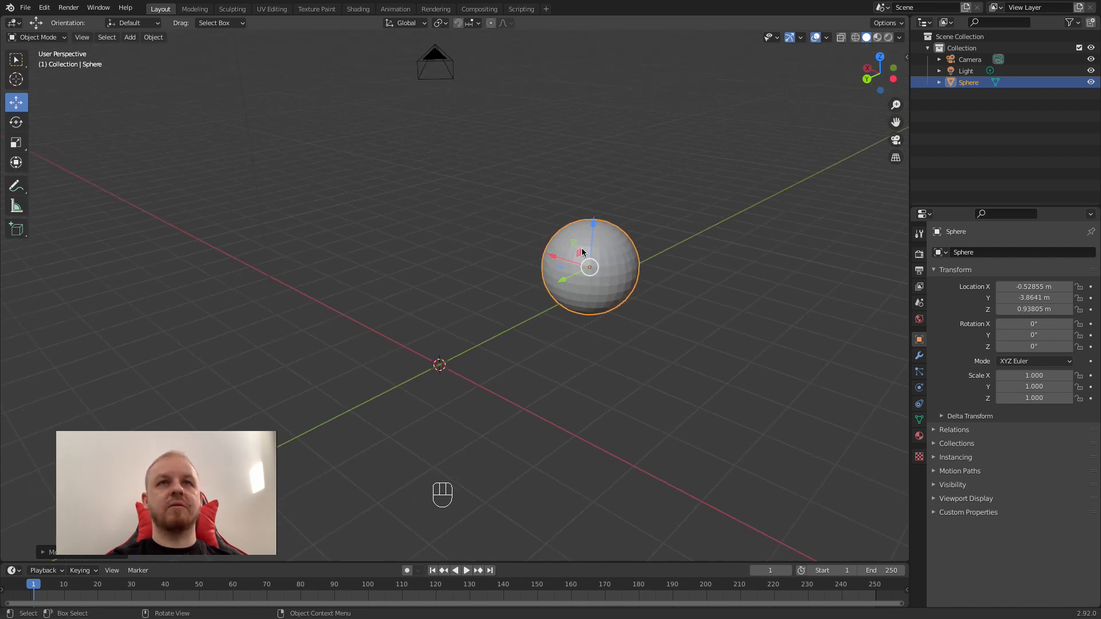
{"action": "scroll", "coordinate": [573, 246], "scroll_direction": "up", "scroll_amount": 4}
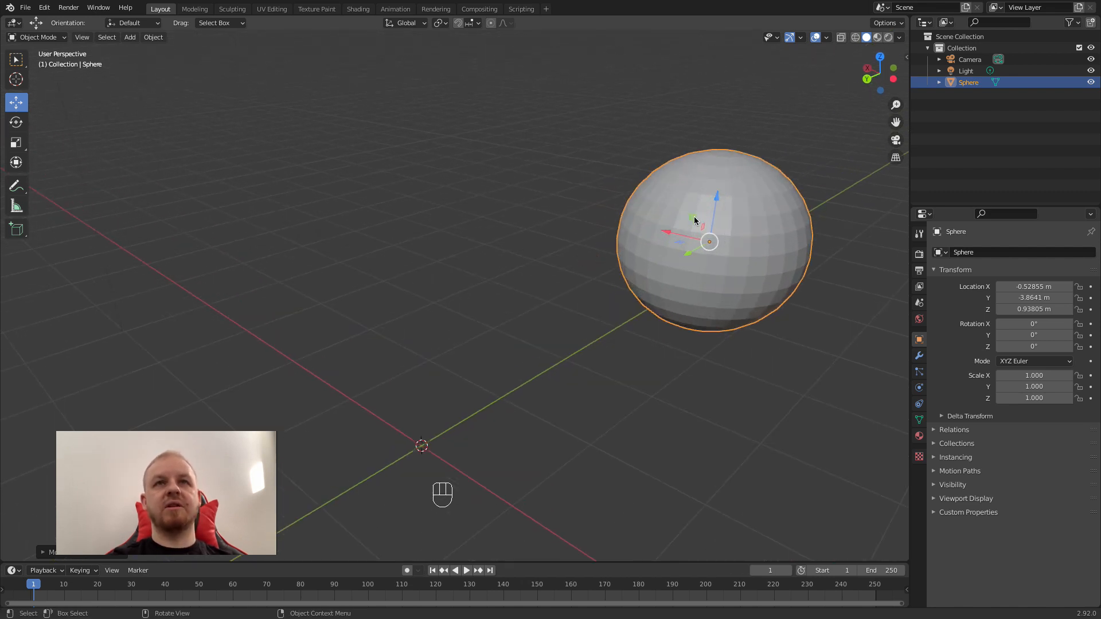
{"action": "left_click_drag", "start_coordinate": [694, 220], "coordinate": [621, 250]}
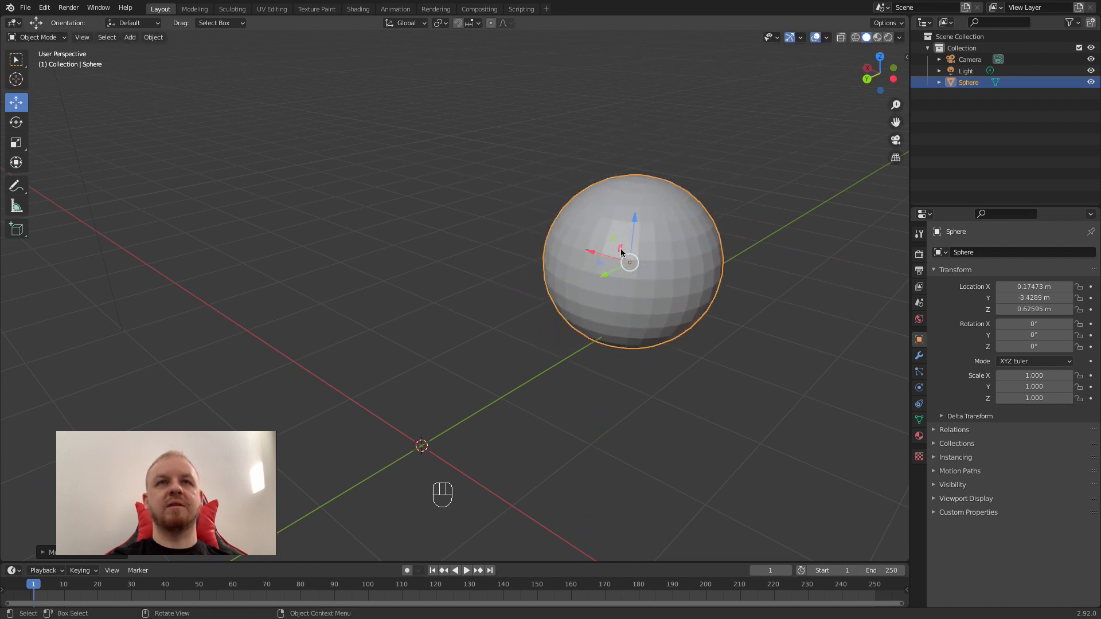
{"action": "scroll", "coordinate": [631, 256], "scroll_direction": "down", "scroll_amount": 7}
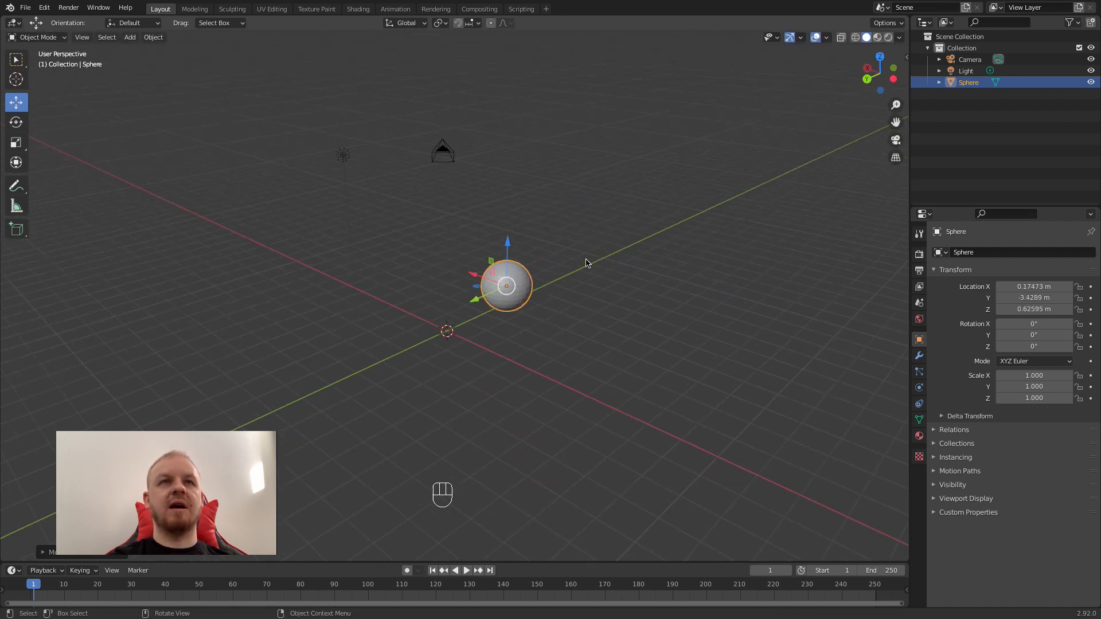
{"action": "scroll", "coordinate": [637, 304], "scroll_direction": "up", "scroll_amount": 5}
{"action": "scroll", "coordinate": [688, 307], "scroll_direction": "down", "scroll_amount": 2}
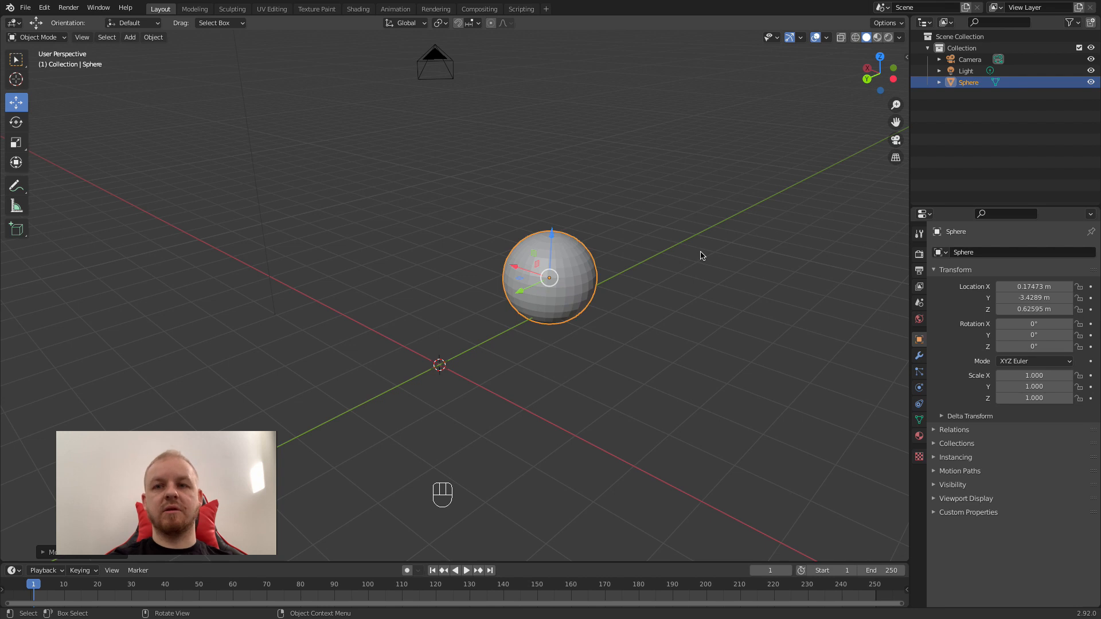
Try rotating the sphere freely around the view axis and in trackball mode, cancelling the rotation
{"action": "key", "text": "r"}
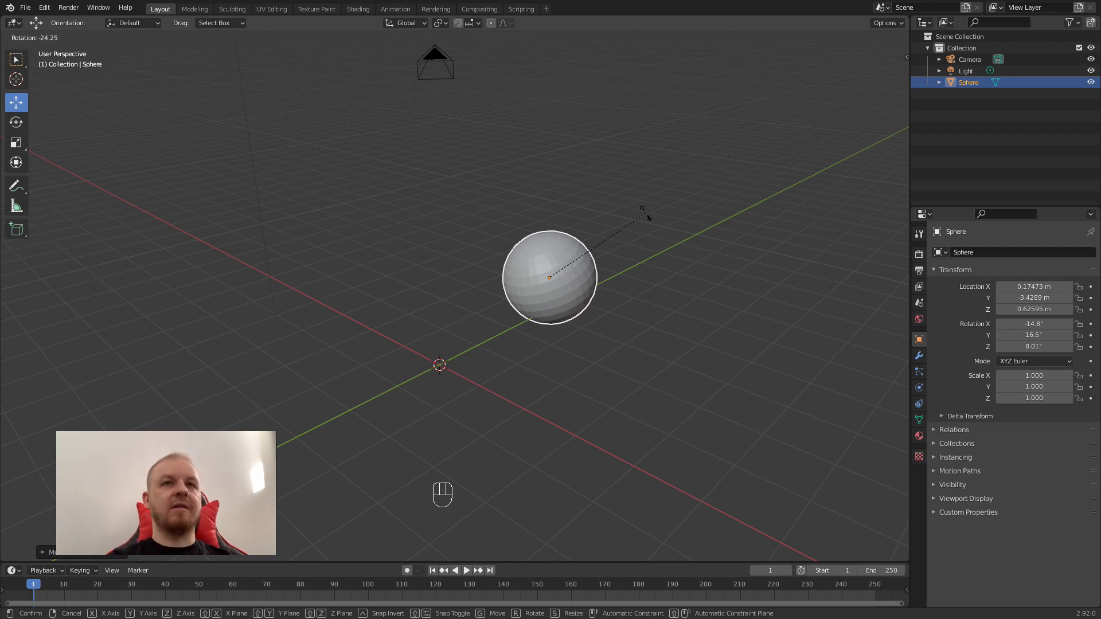
{"action": "key", "text": "r"}
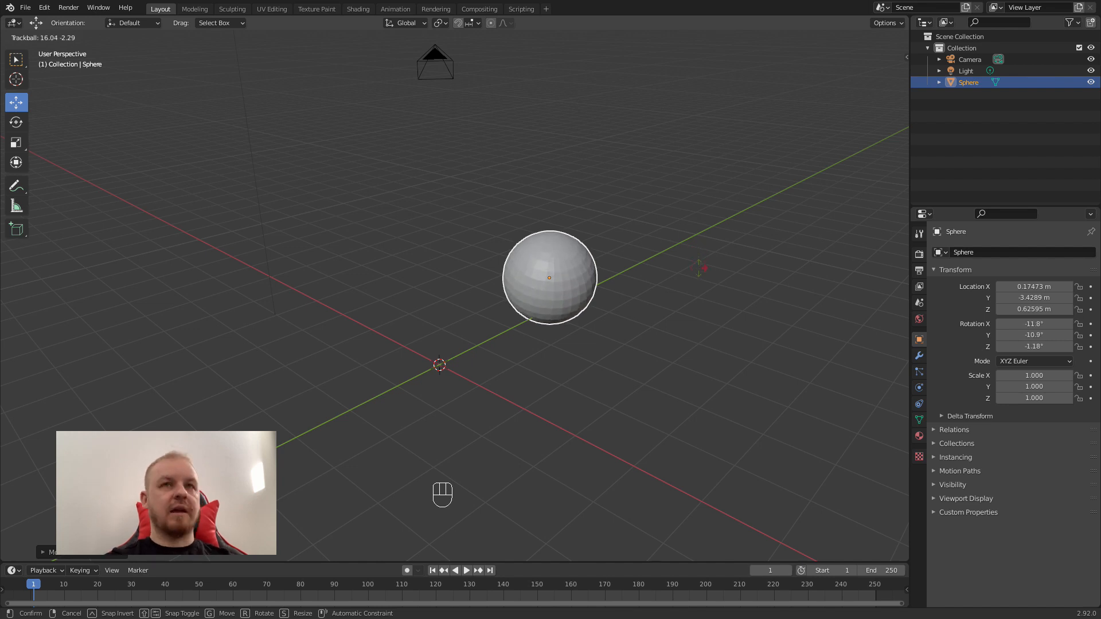
{"action": "key", "text": "Escape"}
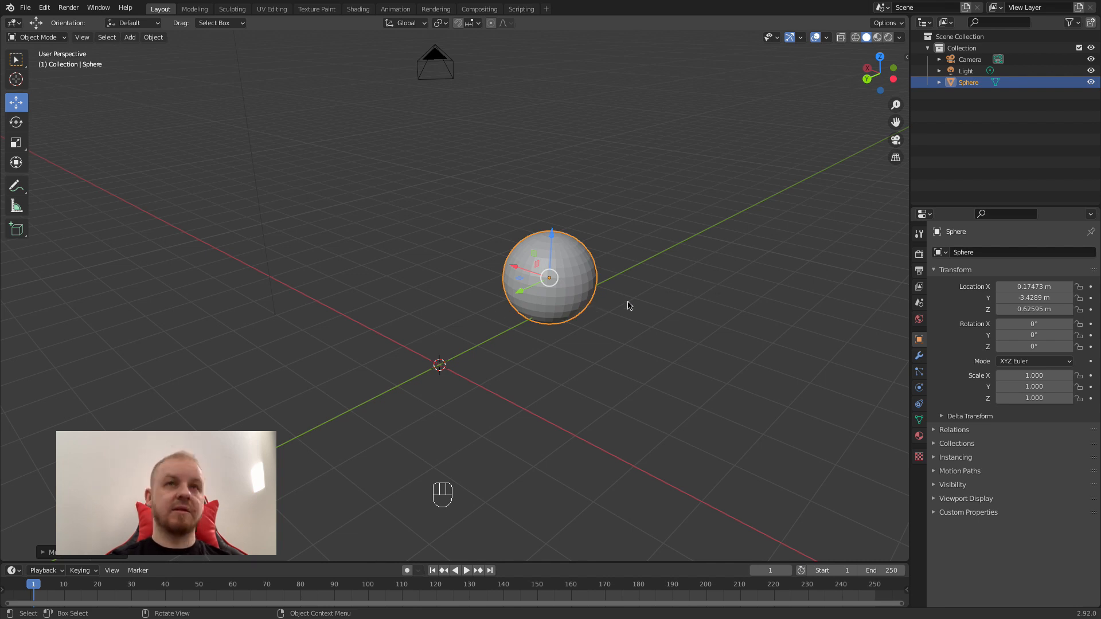
Try rotating the sphere about the global X axis and about the global Y axis, cancelling each rotation
{"action": "key", "text": "r"}
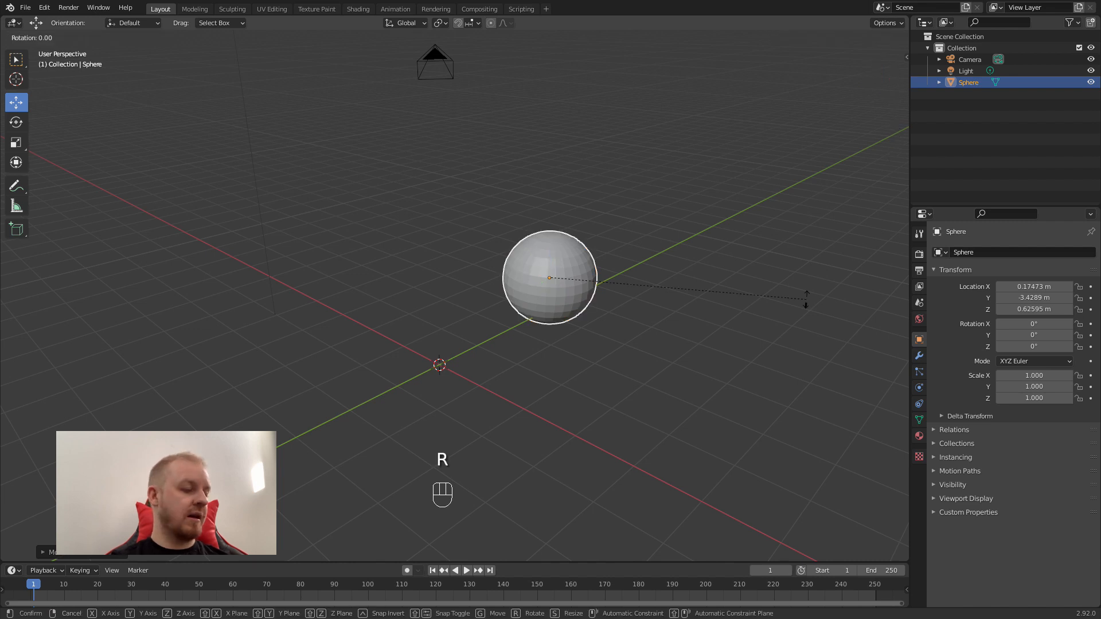
{"action": "key", "text": "x"}
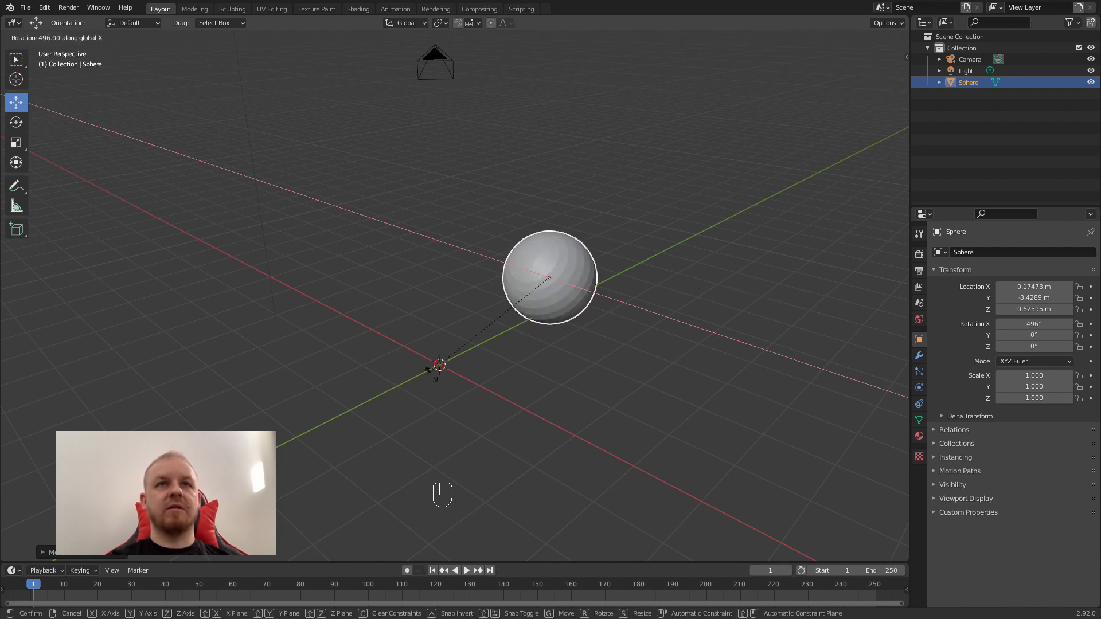
{"action": "right_click", "coordinate": [700, 239]}
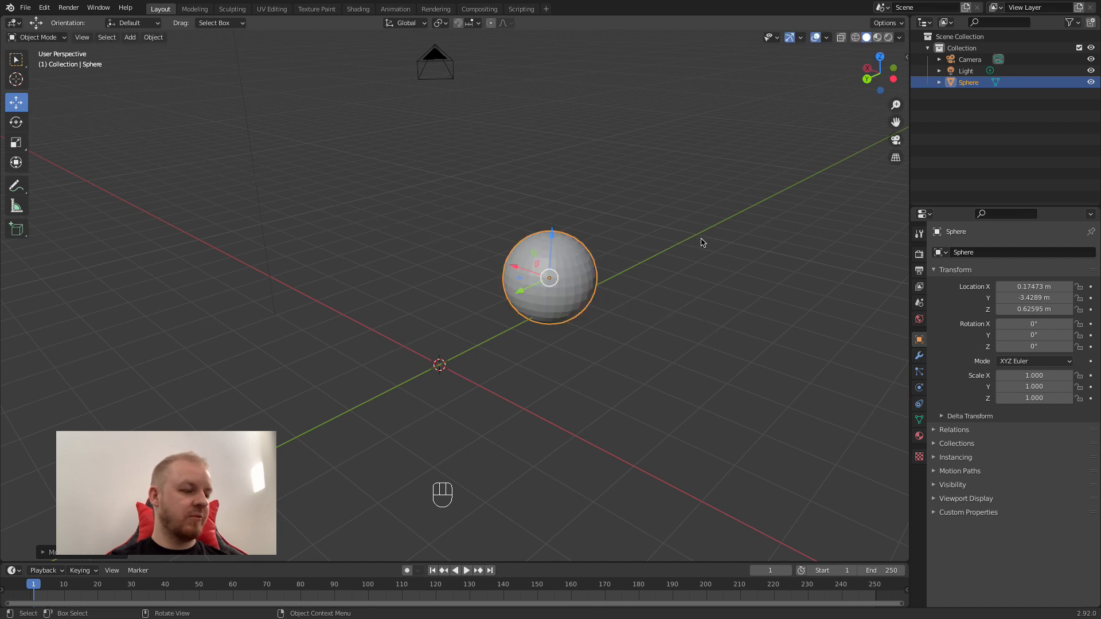
{"action": "key", "text": "s"}
{"action": "right_click", "coordinate": [695, 244]}
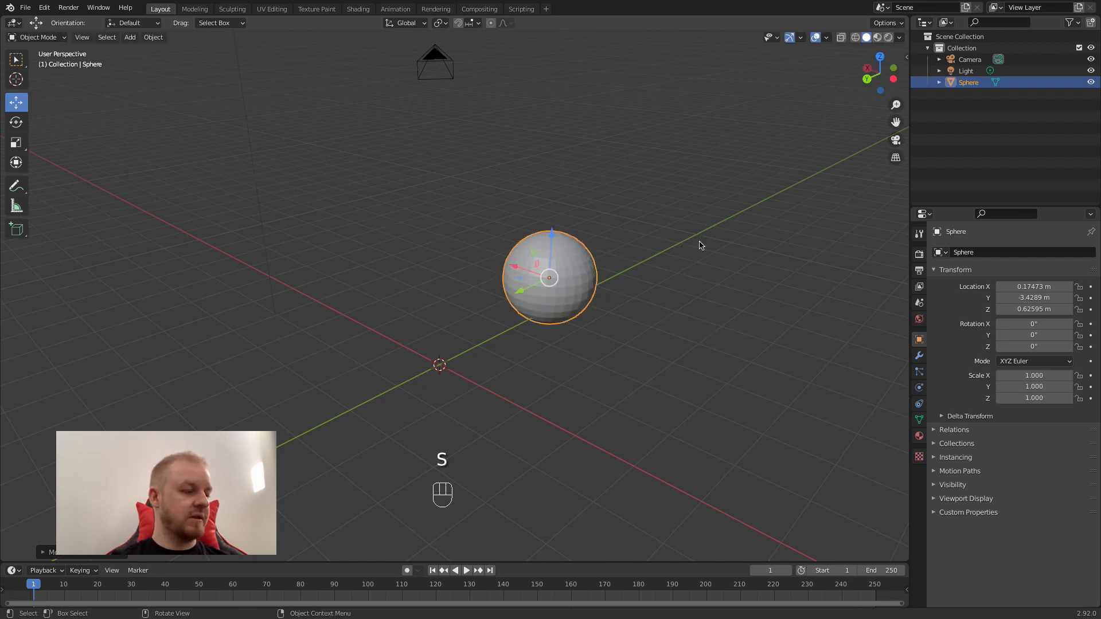
{"action": "key", "text": "r"}
{"action": "key", "text": "y"}
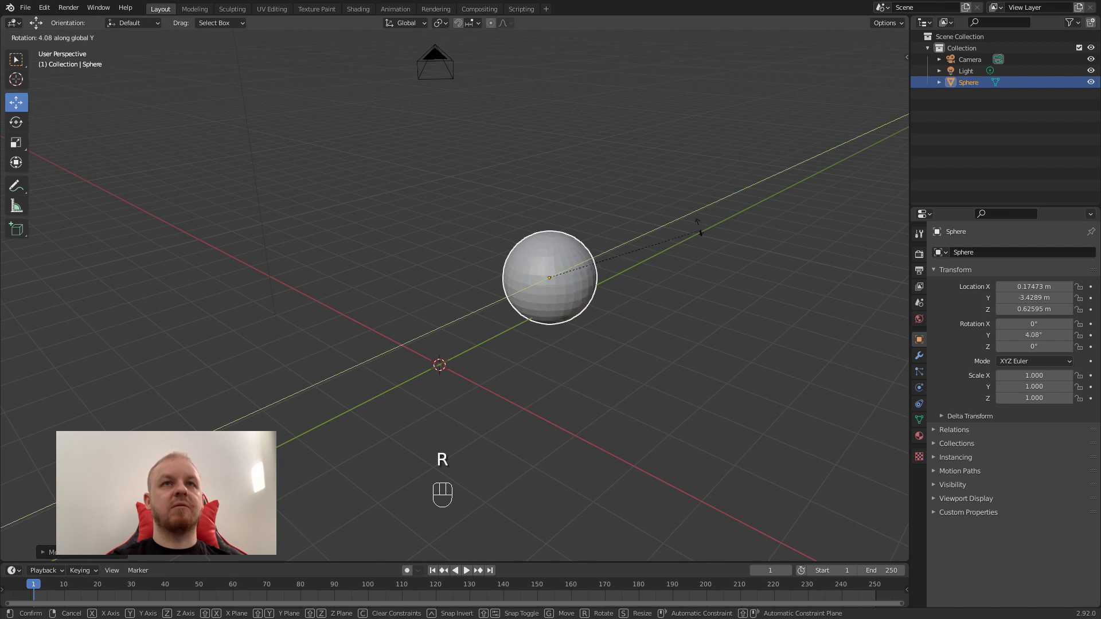
{"action": "right_click", "coordinate": [683, 312]}
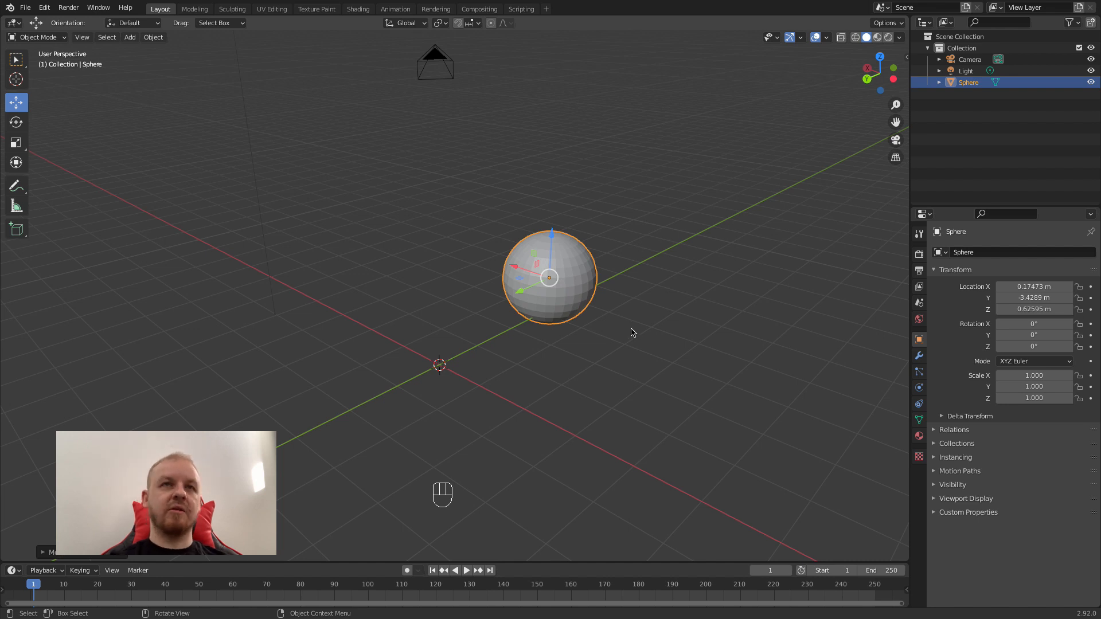
Rotate the sphere with the Rotate tool to about -19.9° on X and -8.79° on Z, one axis at a time
{"action": "middle_click_drag", "start_coordinate": [619, 331], "coordinate": [642, 329]}
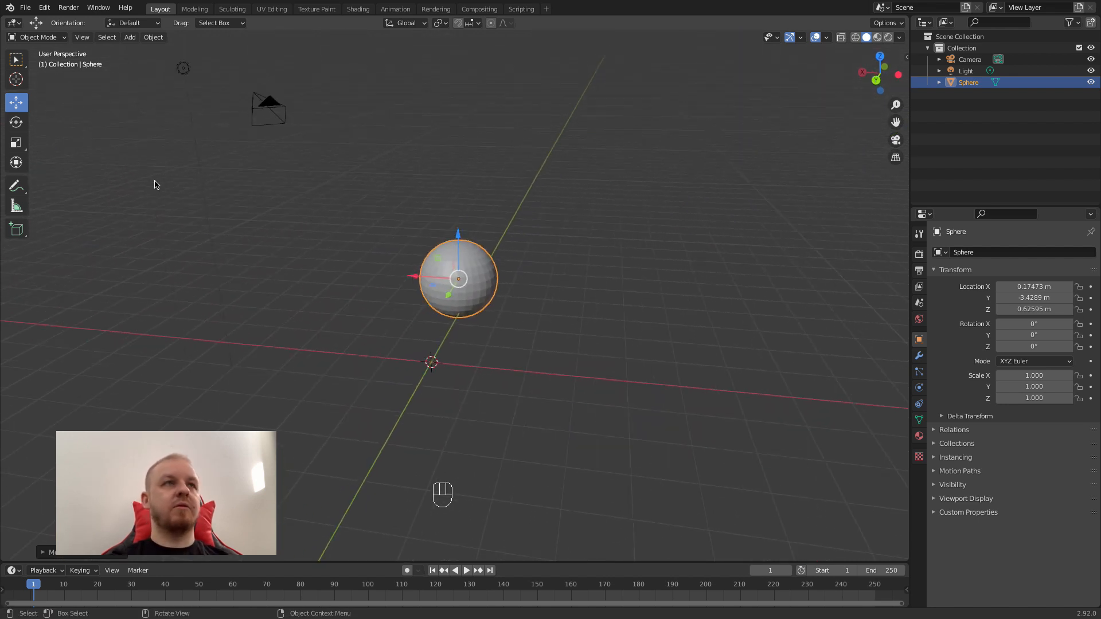
{"action": "left_click", "coordinate": [17, 123]}
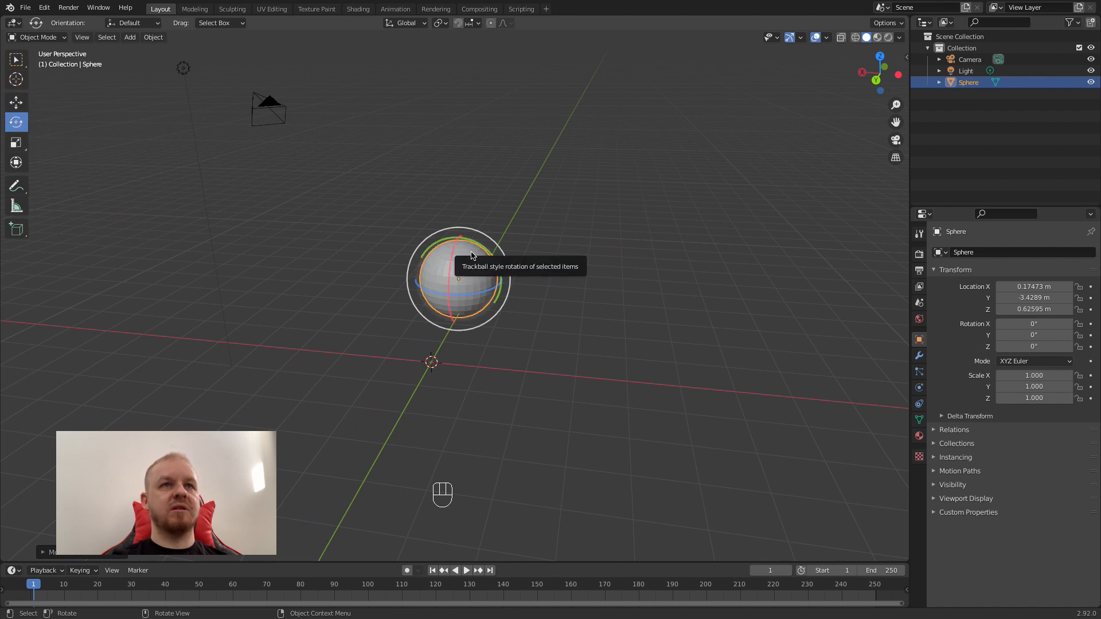
{"action": "middle_click_drag", "start_coordinate": [469, 287], "coordinate": [494, 291]}
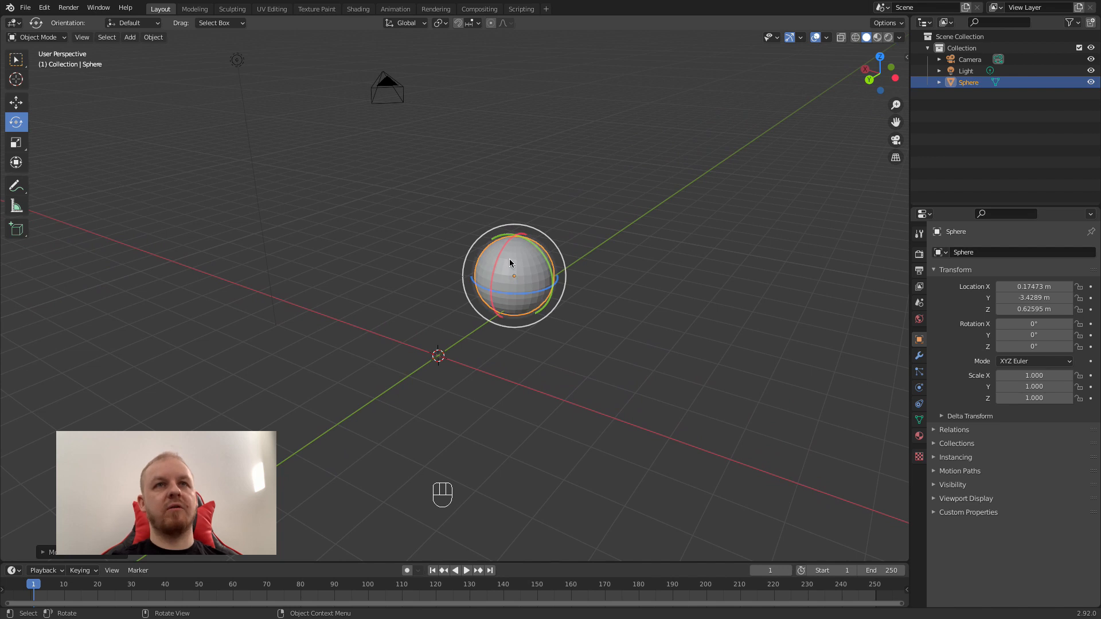
{"action": "mouse_move", "coordinate": [507, 250]}
{"action": "left_mouse_down"}
{"action": "mouse_move", "coordinate": [504, 267]}
{"action": "mouse_move", "coordinate": [511, 246]}
{"action": "left_mouse_up"}
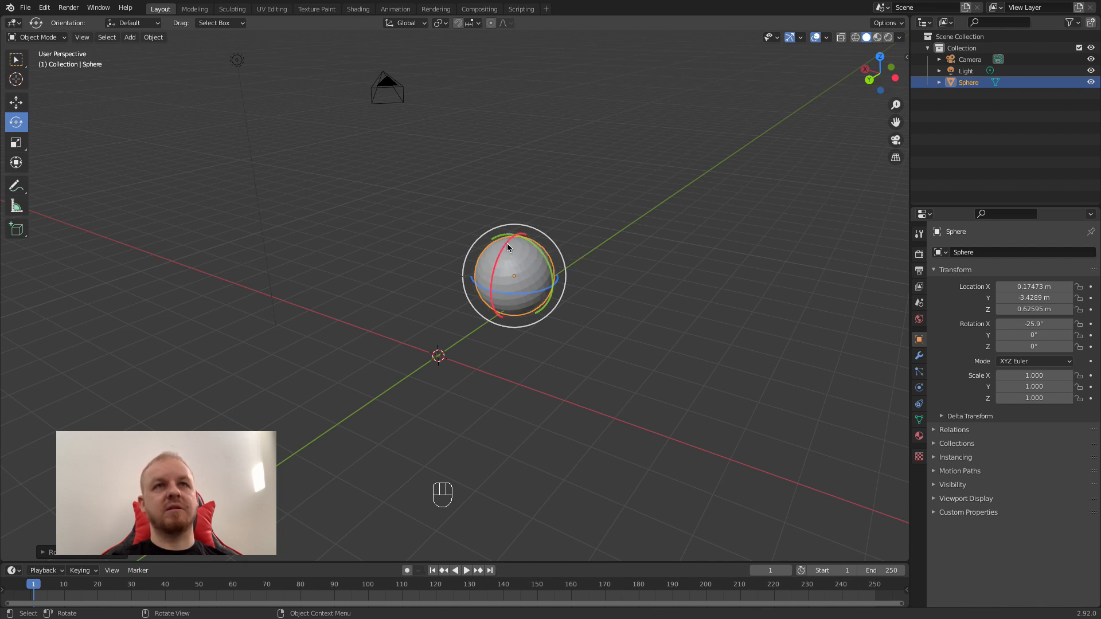
{"action": "mouse_move", "coordinate": [507, 251]}
{"action": "left_mouse_down"}
{"action": "mouse_move", "coordinate": [507, 262]}
{"action": "mouse_move", "coordinate": [508, 248]}
{"action": "left_mouse_up"}
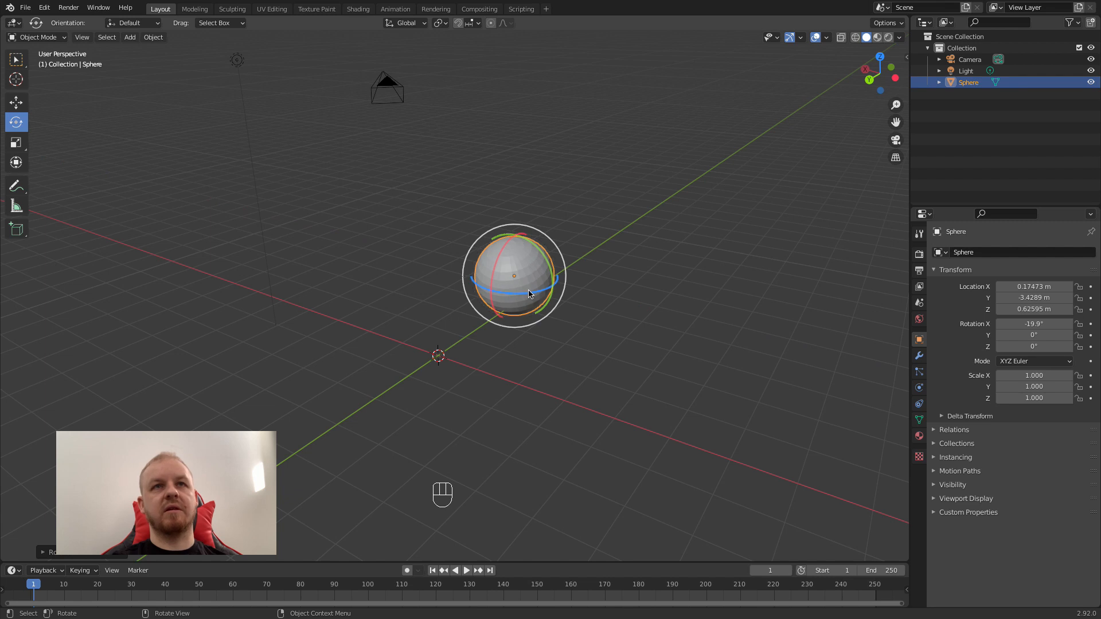
{"action": "mouse_move", "coordinate": [515, 294]}
{"action": "left_mouse_down"}
{"action": "mouse_move", "coordinate": [497, 289]}
{"action": "mouse_move", "coordinate": [519, 294]}
{"action": "left_mouse_up"}
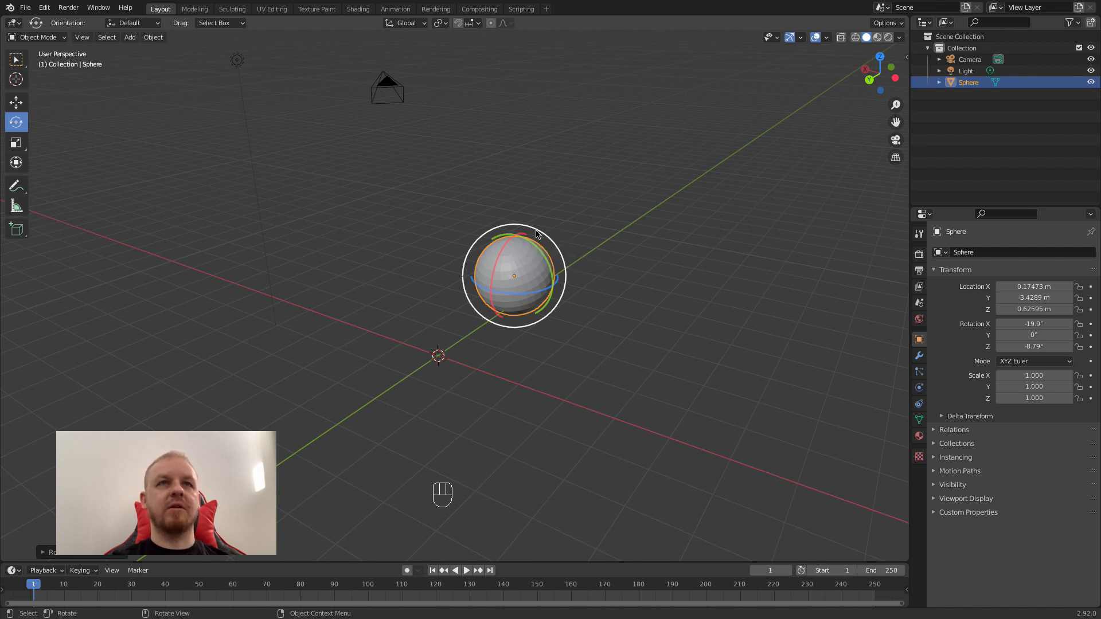
Rotate the sphere around the view axis from several viewing angles, ending at about X -0.02°, Y 4.97°, Z -13.5°
{"action": "left_click_drag", "start_coordinate": [541, 234], "coordinate": [577, 229]}
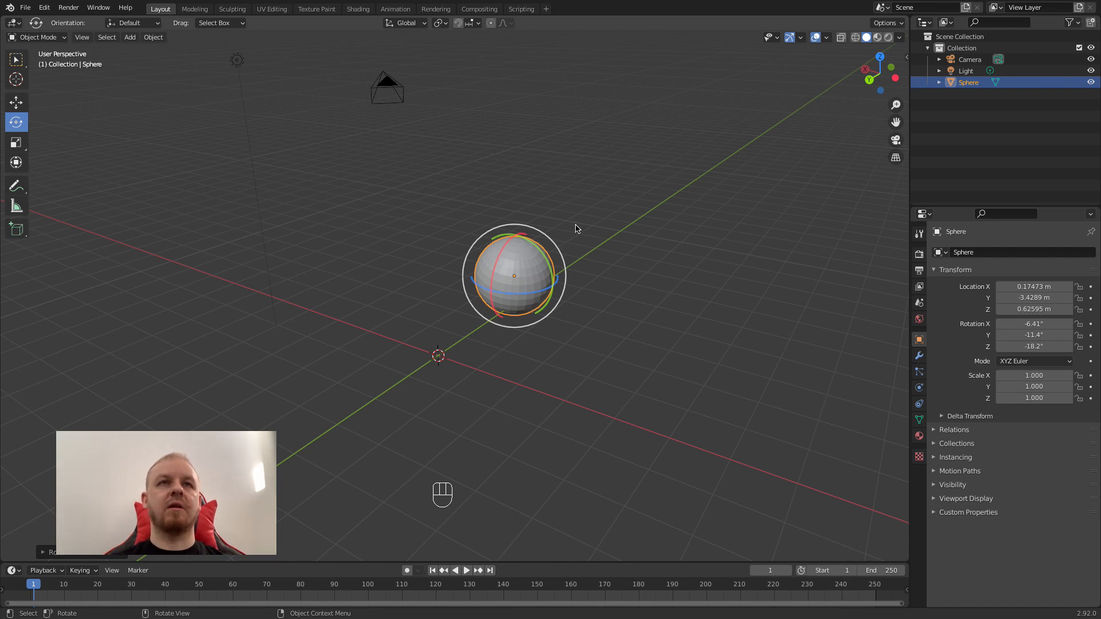
{"action": "middle_click_drag", "start_coordinate": [648, 404], "coordinate": [631, 388]}
{"action": "middle_click_drag", "start_coordinate": [649, 344], "coordinate": [612, 296]}
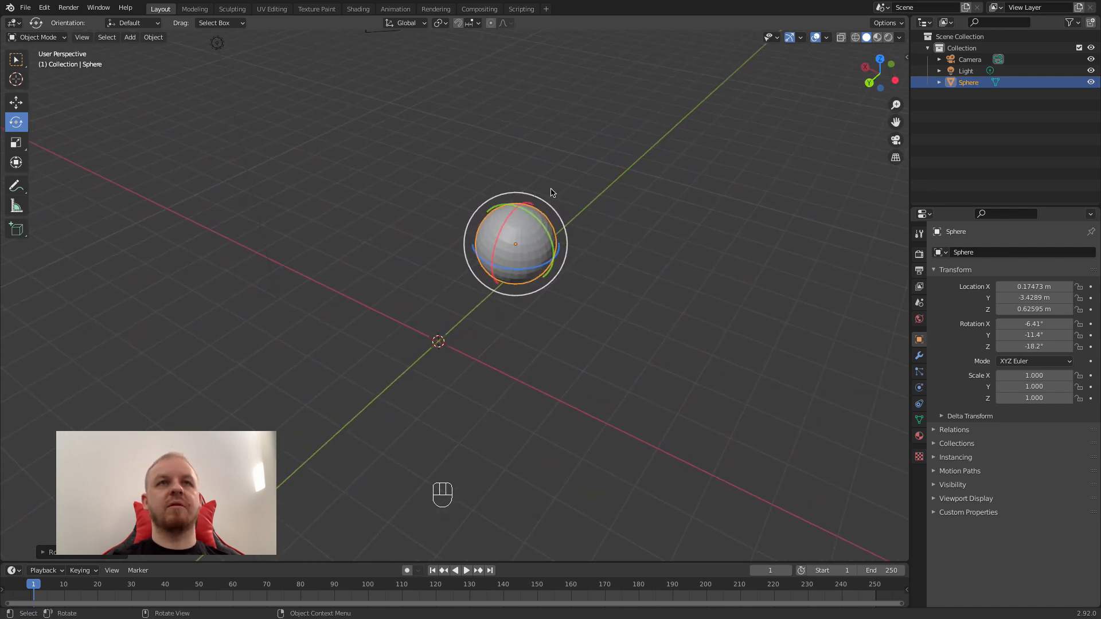
{"action": "left_click_drag", "start_coordinate": [533, 197], "coordinate": [493, 202]}
{"action": "middle_click_drag", "start_coordinate": [597, 333], "coordinate": [440, 290]}
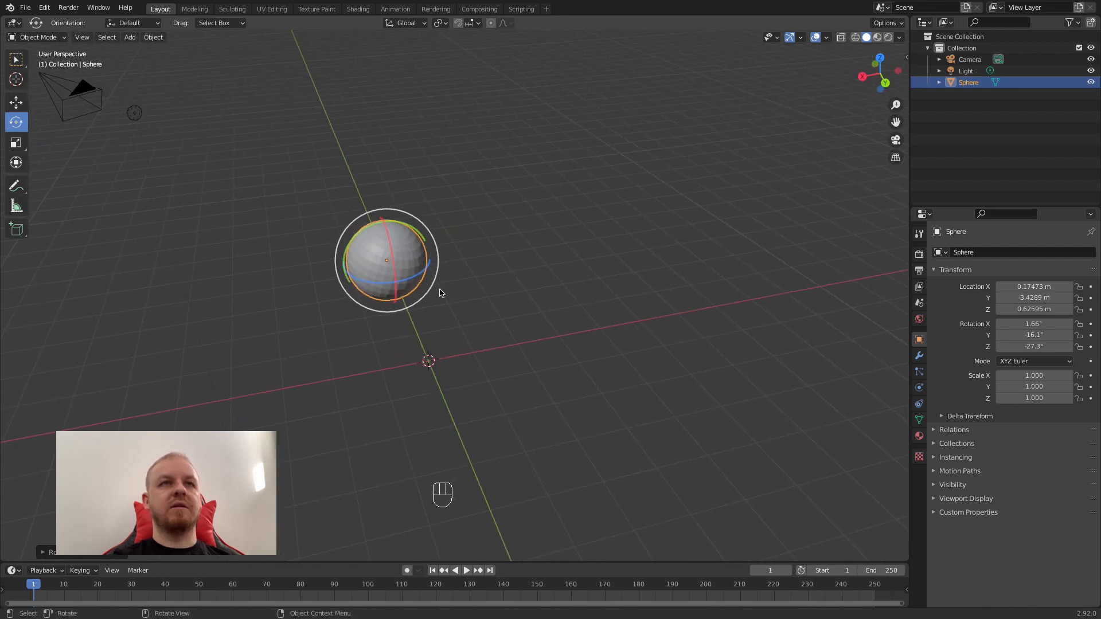
{"action": "left_click_drag", "start_coordinate": [406, 214], "coordinate": [484, 342]}
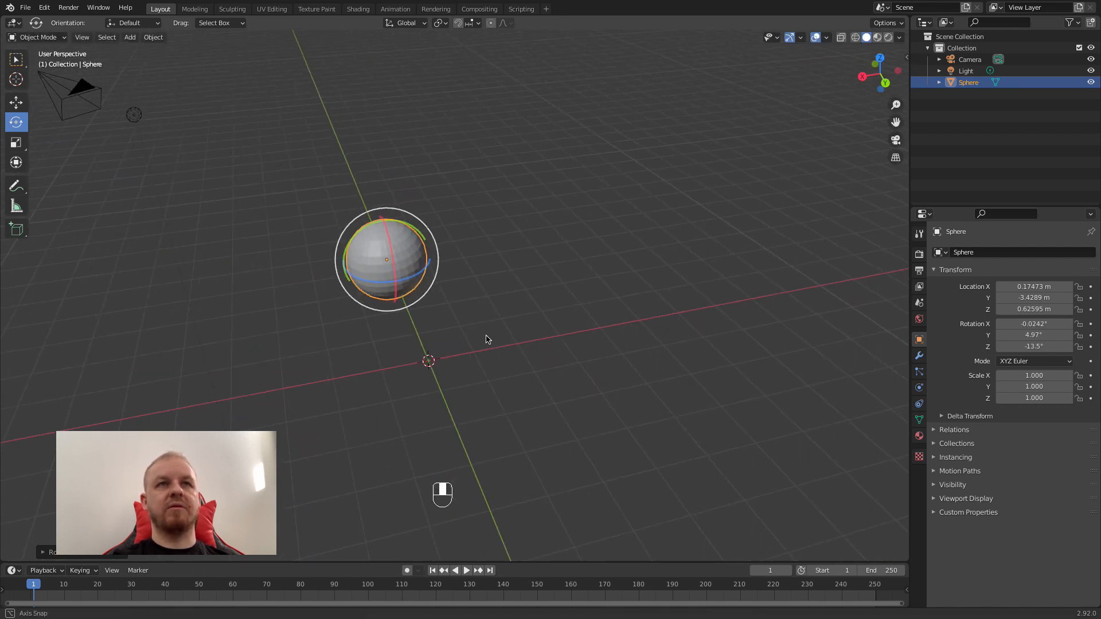
Add a Monkey mesh at the world origin beside the sphere
{"action": "middle_click_drag", "start_coordinate": [484, 342], "coordinate": [336, 315]}
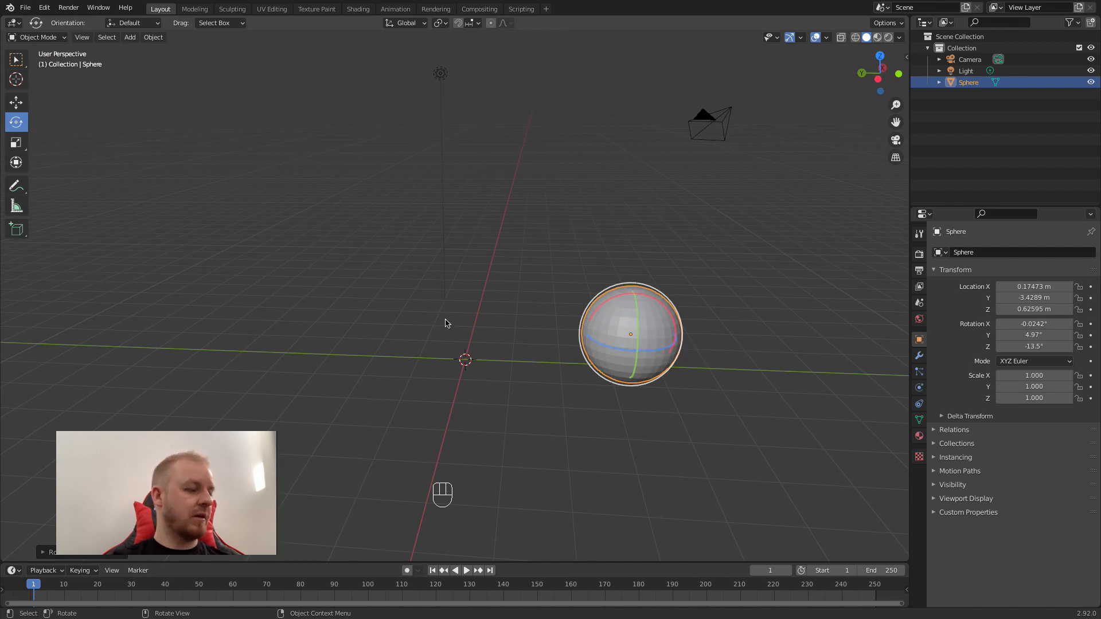
{"action": "key", "text": "shift+a"}
{"action": "mouse_move", "coordinate": [445, 324]}
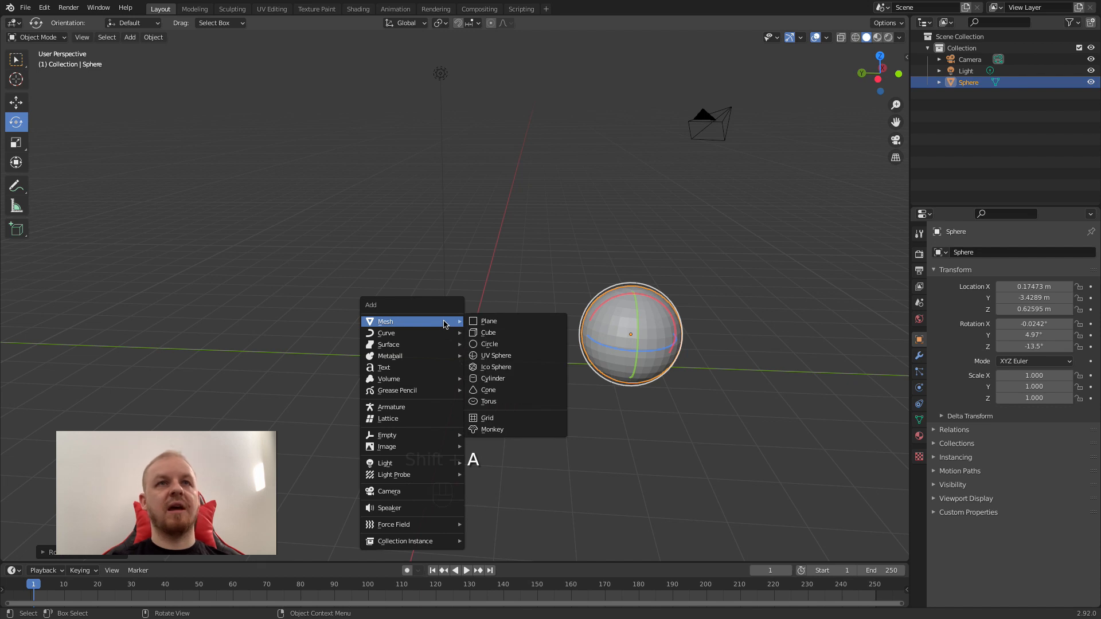
{"action": "left_click", "coordinate": [492, 430]}
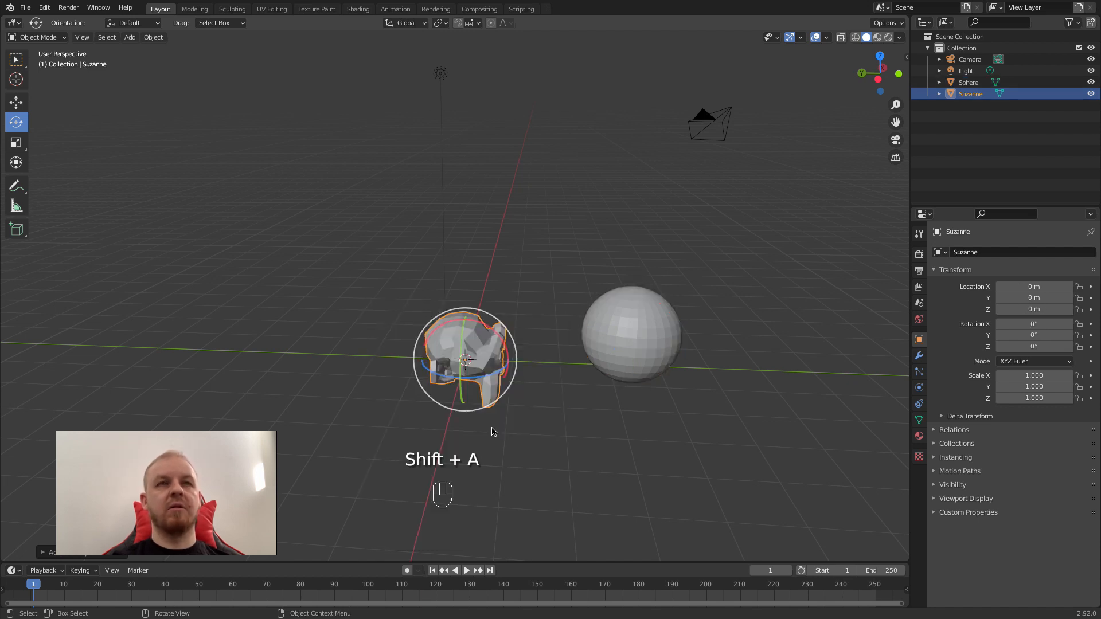
Examine the new monkey head from its front side, up close and together with the sphere
{"action": "middle_click_drag", "start_coordinate": [561, 409], "coordinate": [529, 365]}
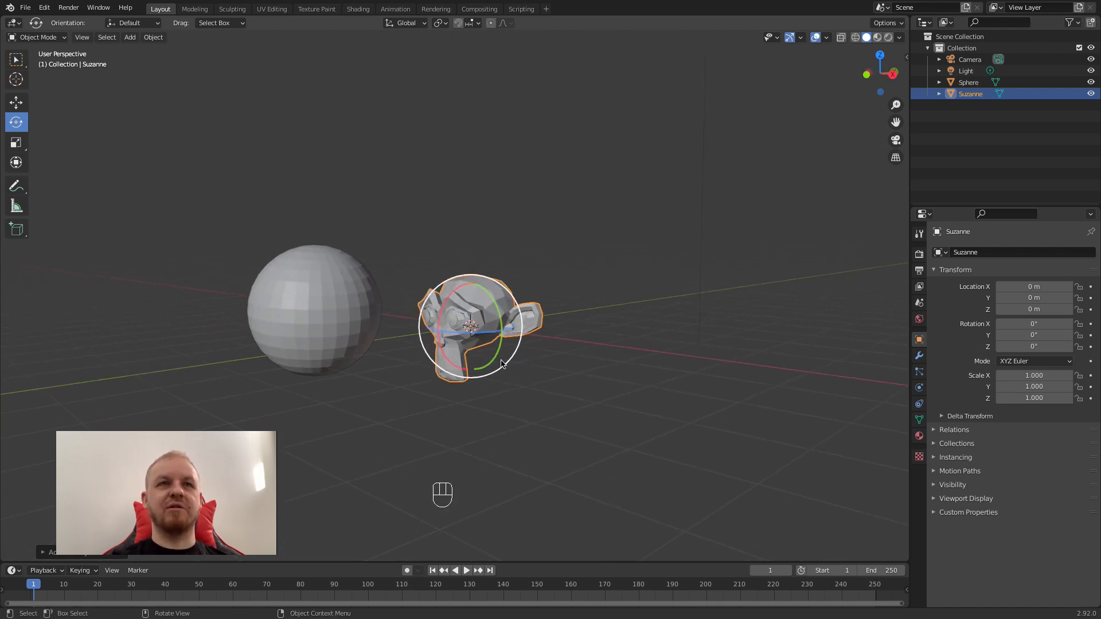
{"action": "scroll", "coordinate": [481, 350], "scroll_direction": "up", "scroll_amount": 4}
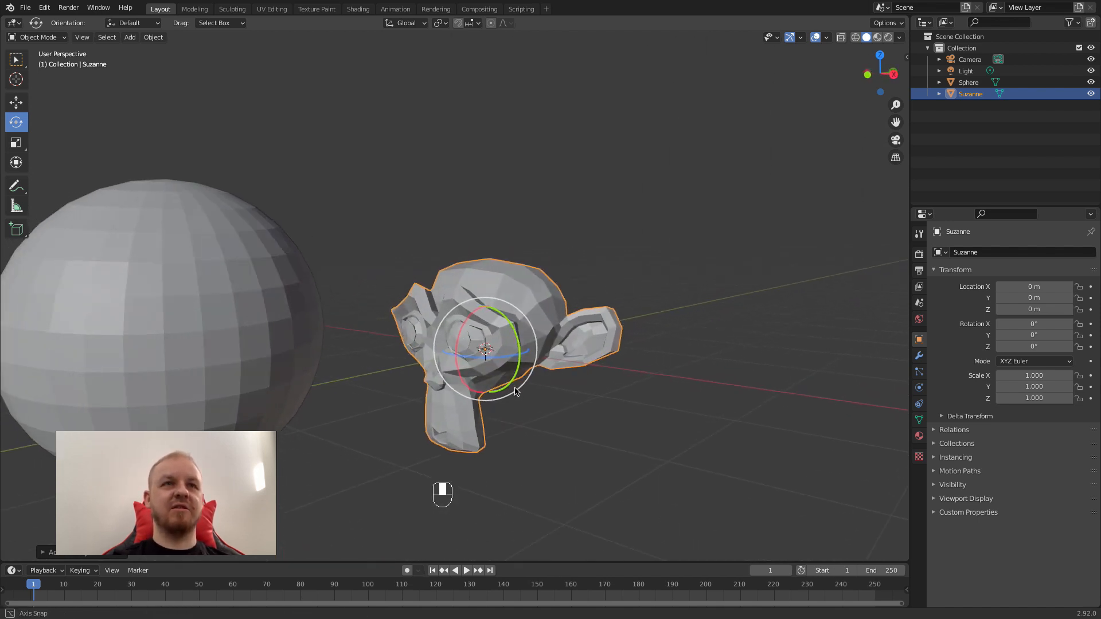
{"action": "scroll", "coordinate": [499, 378], "scroll_direction": "up", "scroll_amount": 1}
{"action": "middle_click_drag", "start_coordinate": [530, 411], "coordinate": [530, 356], "text": "shift"}
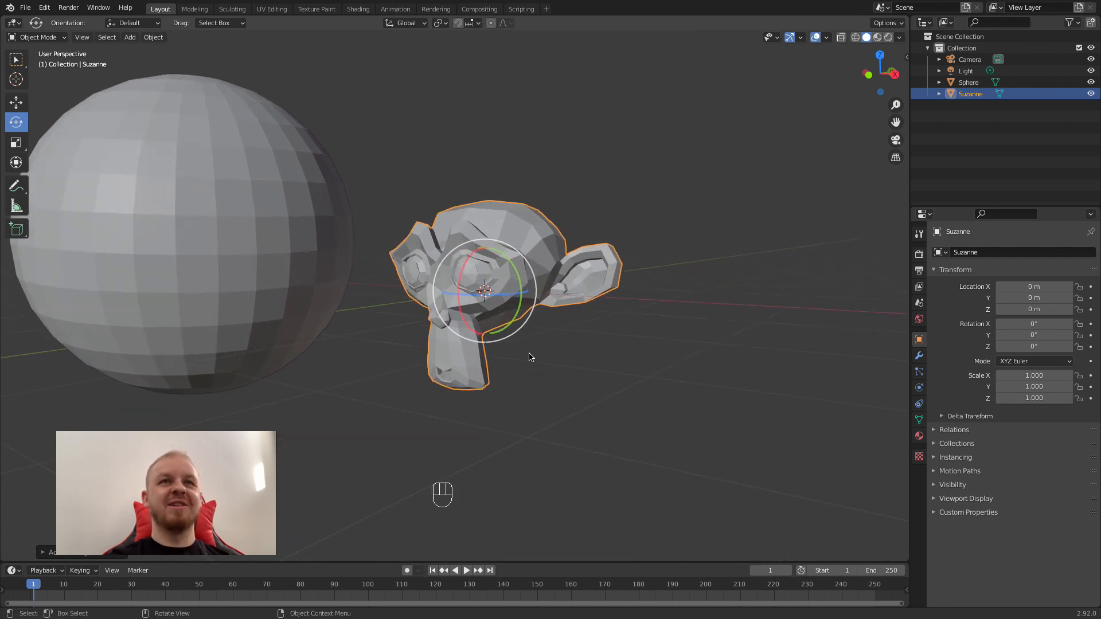
{"action": "scroll", "coordinate": [611, 356], "scroll_direction": "up", "scroll_amount": 2}
{"action": "scroll", "coordinate": [612, 356], "scroll_direction": "down", "scroll_amount": 3}
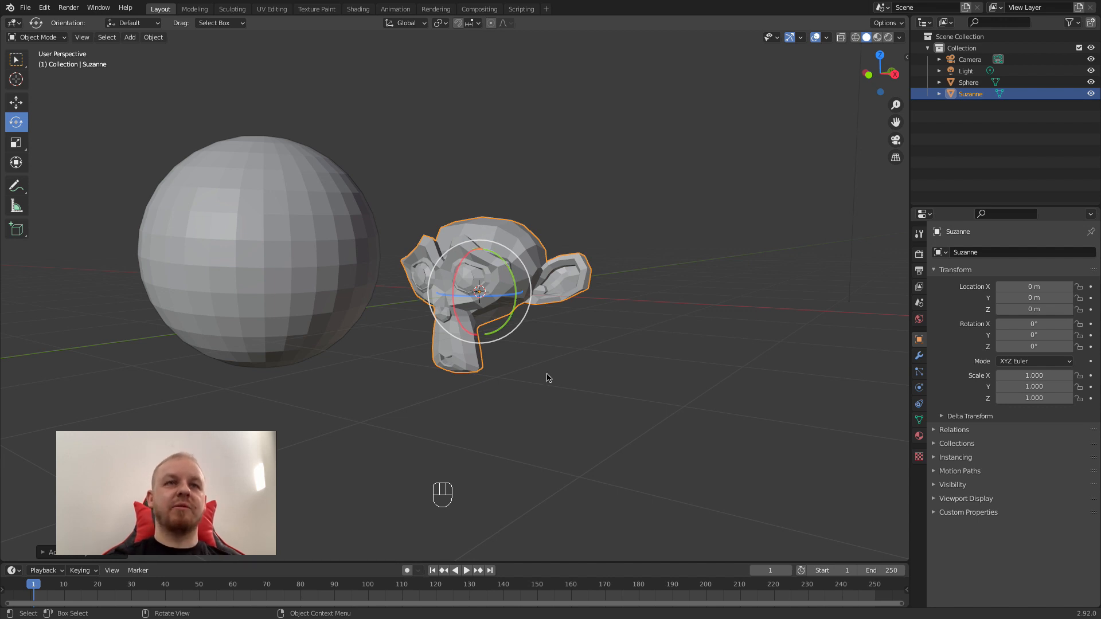
{"action": "scroll", "coordinate": [544, 392], "scroll_direction": "up", "scroll_amount": 3}
{"action": "scroll", "coordinate": [546, 386], "scroll_direction": "down", "scroll_amount": 5}
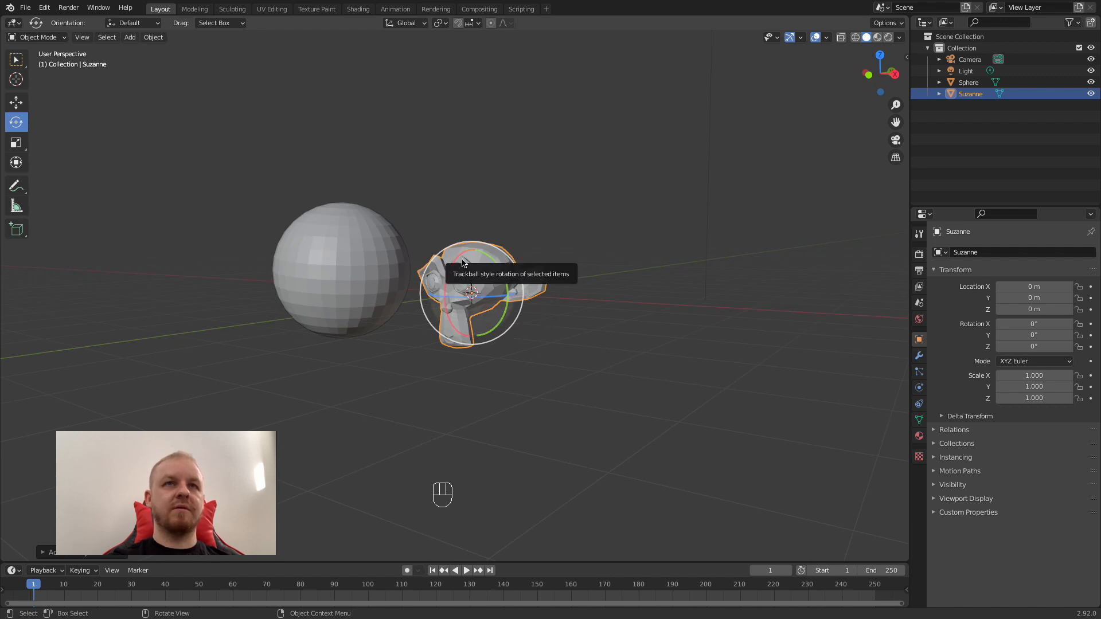
Rotate the monkey freely with trackball rotation to about X -59.3°, Y 20°, Z 22.4°
{"action": "left_click_drag", "start_coordinate": [459, 259], "coordinate": [490, 280]}
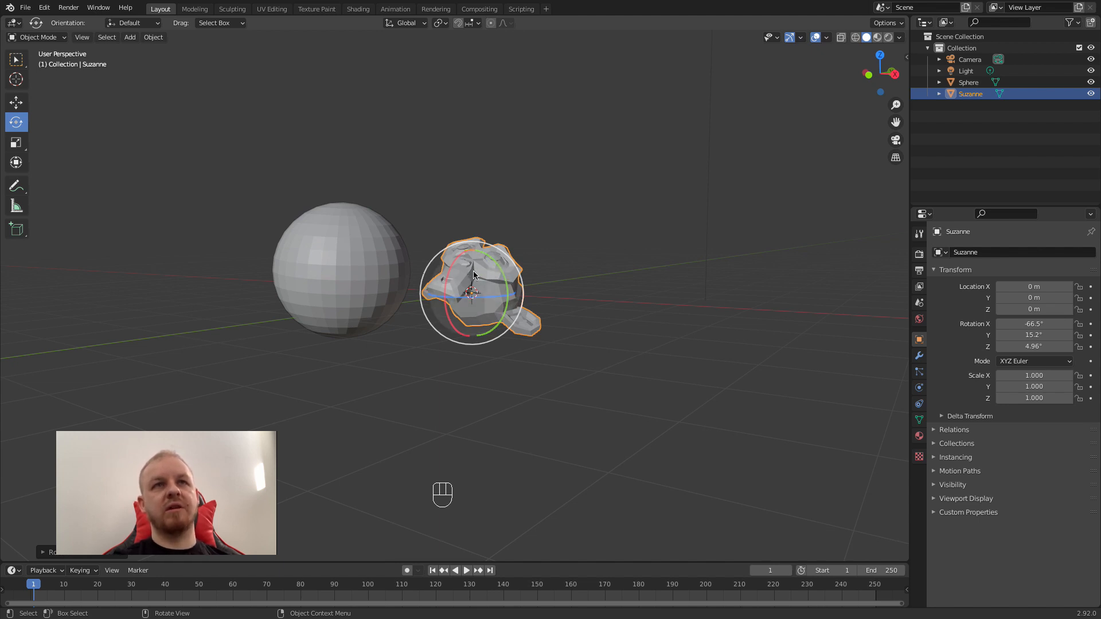
{"action": "left_click_drag", "start_coordinate": [474, 274], "coordinate": [530, 285]}
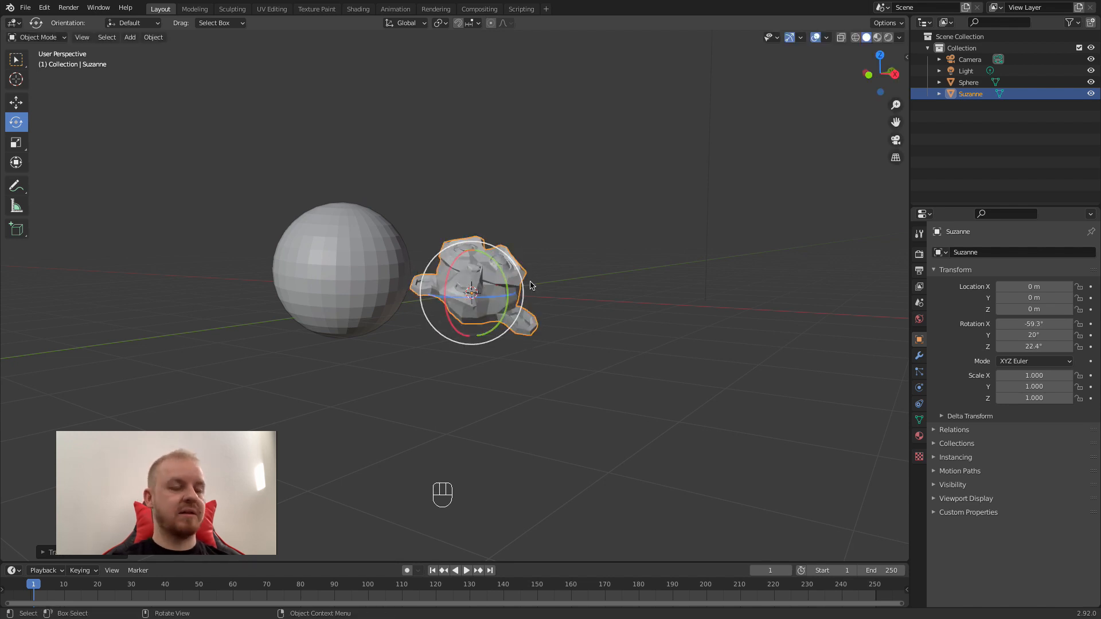
{"action": "key", "text": "r"}
{"action": "key", "text": "r"}
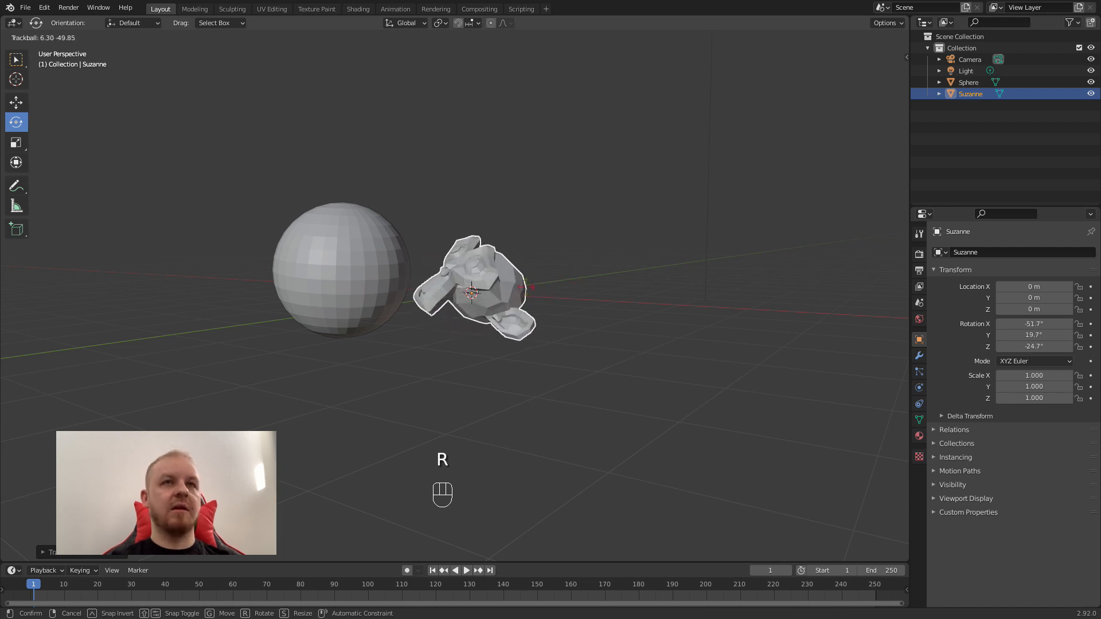
{"action": "right_click", "coordinate": [526, 287]}
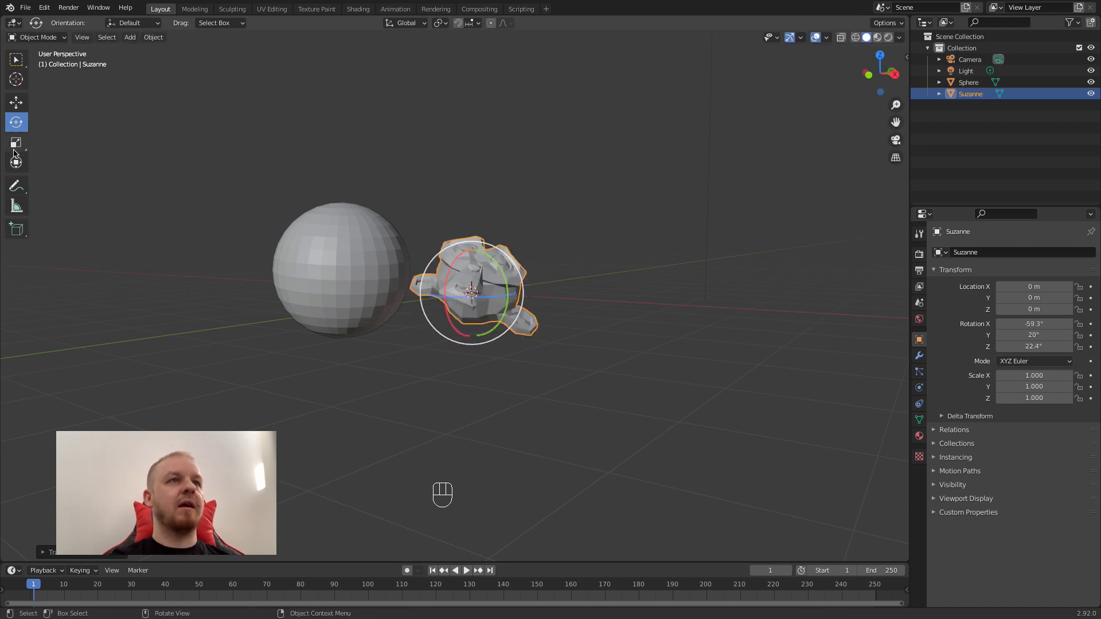
Scale the monkey uniformly with the Scale tool and the direct scale command, ending at about 3.383 on all axes
{"action": "left_click", "coordinate": [18, 148]}
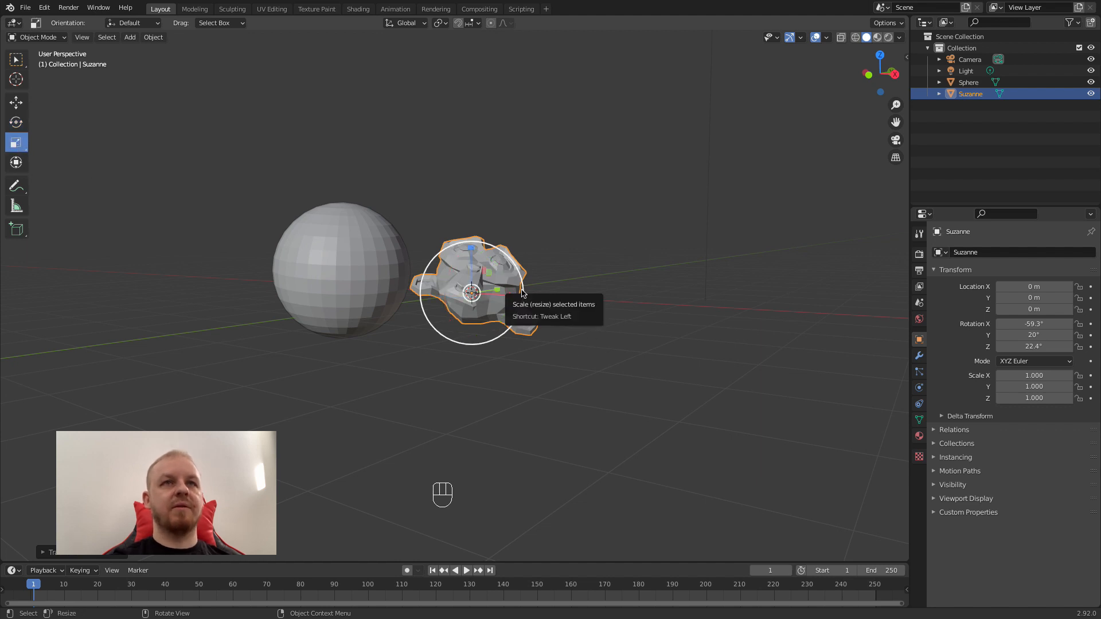
{"action": "left_click_drag", "start_coordinate": [526, 285], "coordinate": [608, 306]}
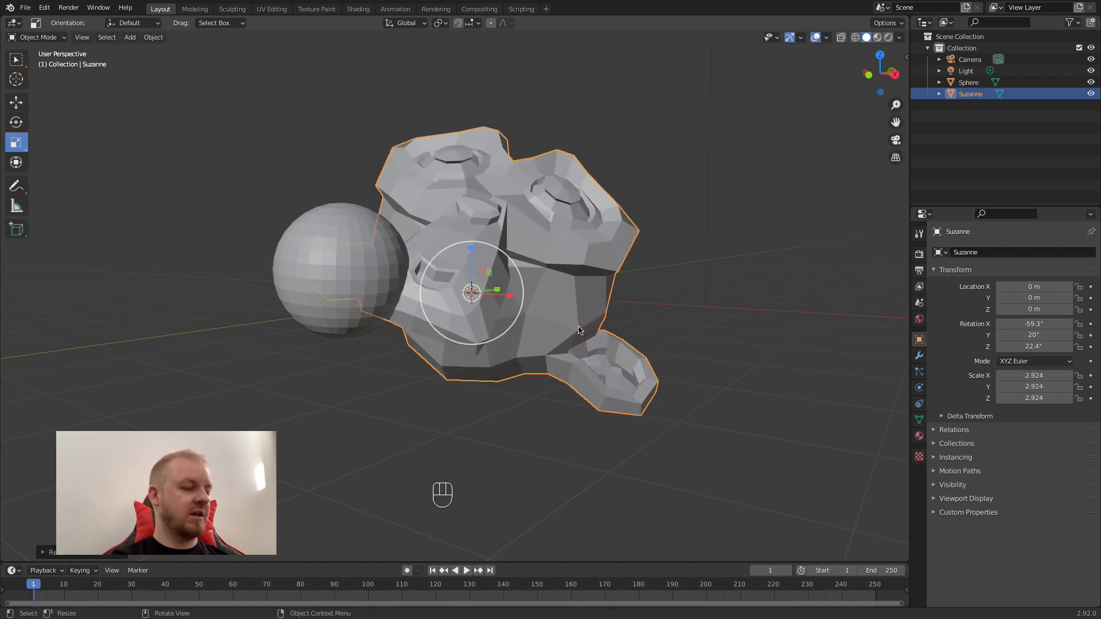
{"action": "key", "text": "s"}
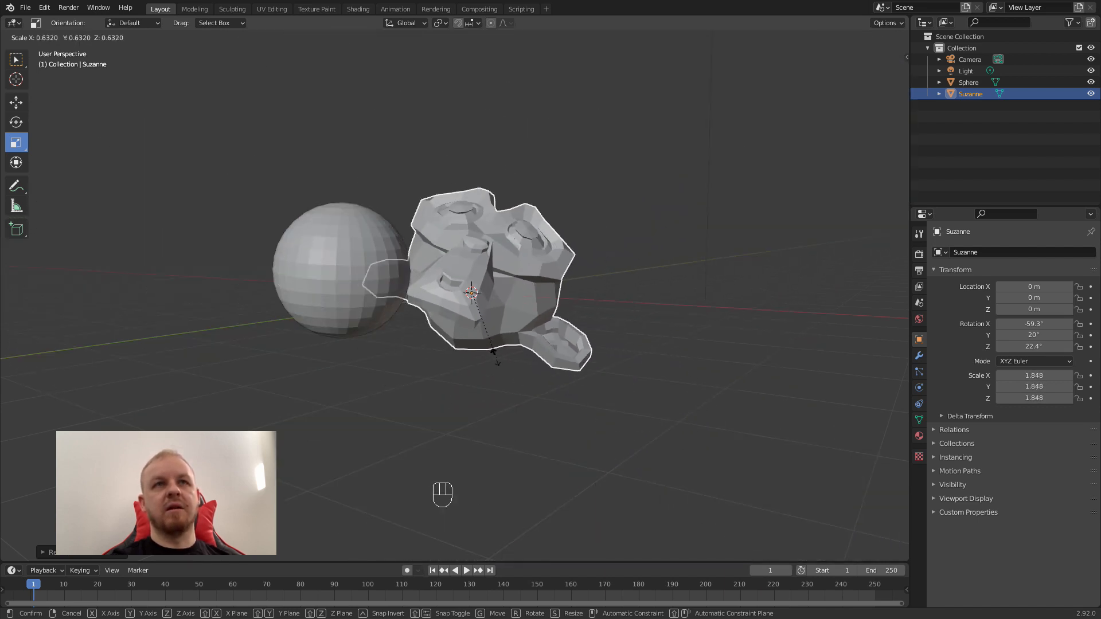
{"action": "left_click", "coordinate": [548, 400]}
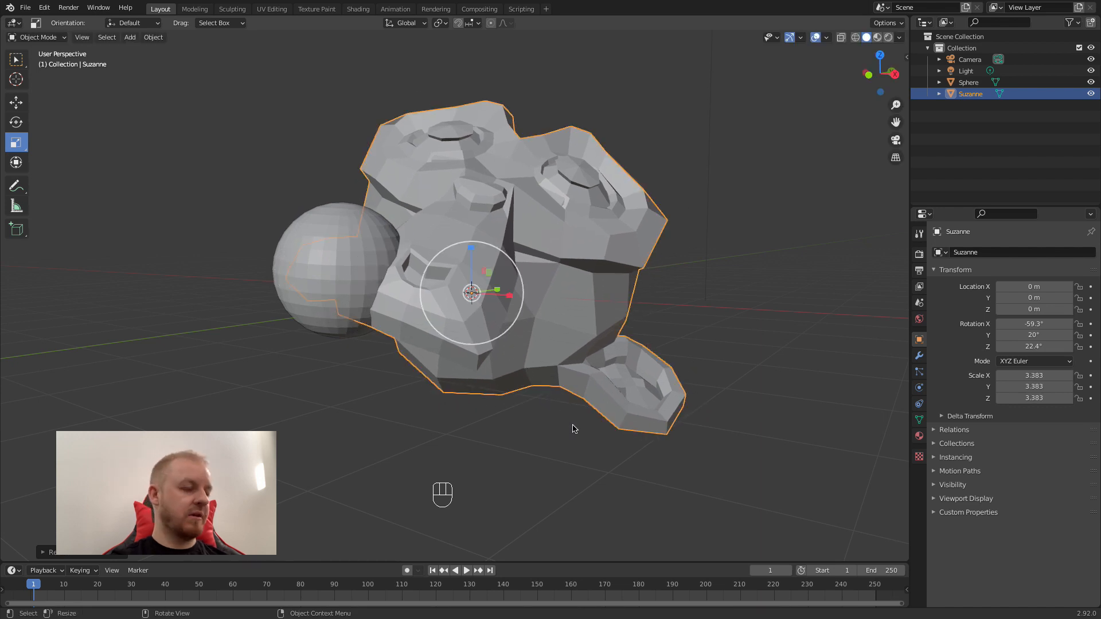
Scale the monkey along the global X axis only, to about X 3.299, Y 3.359, Z 3.380
{"action": "key", "text": "s"}
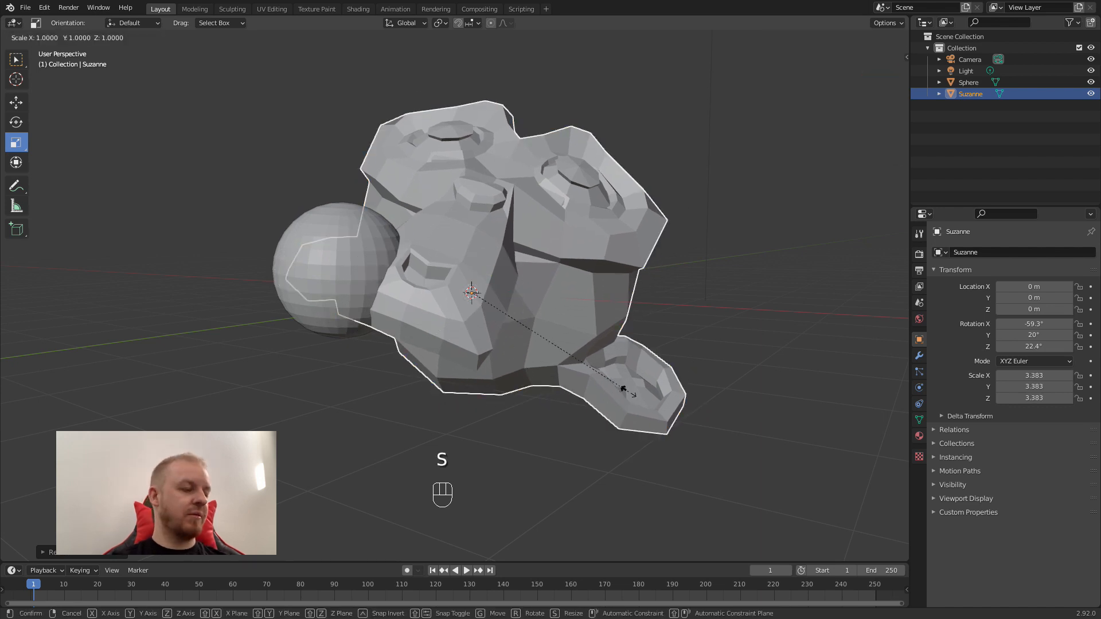
{"action": "key", "text": "x"}
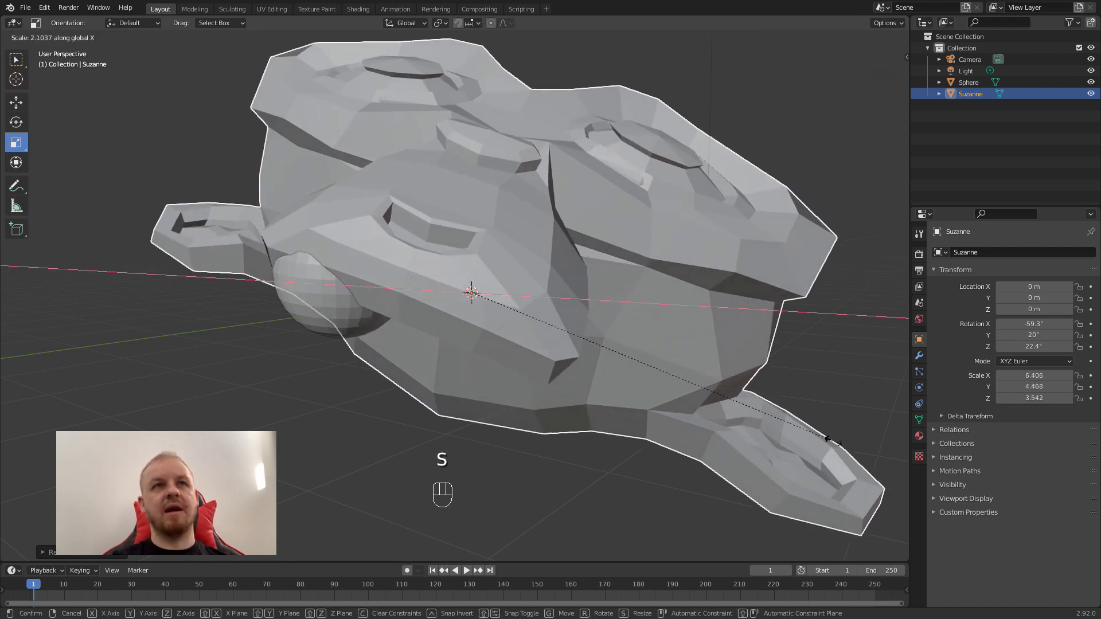
{"action": "left_click", "coordinate": [599, 425]}
Delete the monkey from the scene
{"action": "middle_click_drag", "start_coordinate": [595, 380], "coordinate": [564, 366]}
{"action": "scroll", "coordinate": [564, 366], "scroll_direction": "up", "scroll_amount": 1}
{"action": "scroll", "coordinate": [563, 366], "scroll_direction": "down", "scroll_amount": 5}
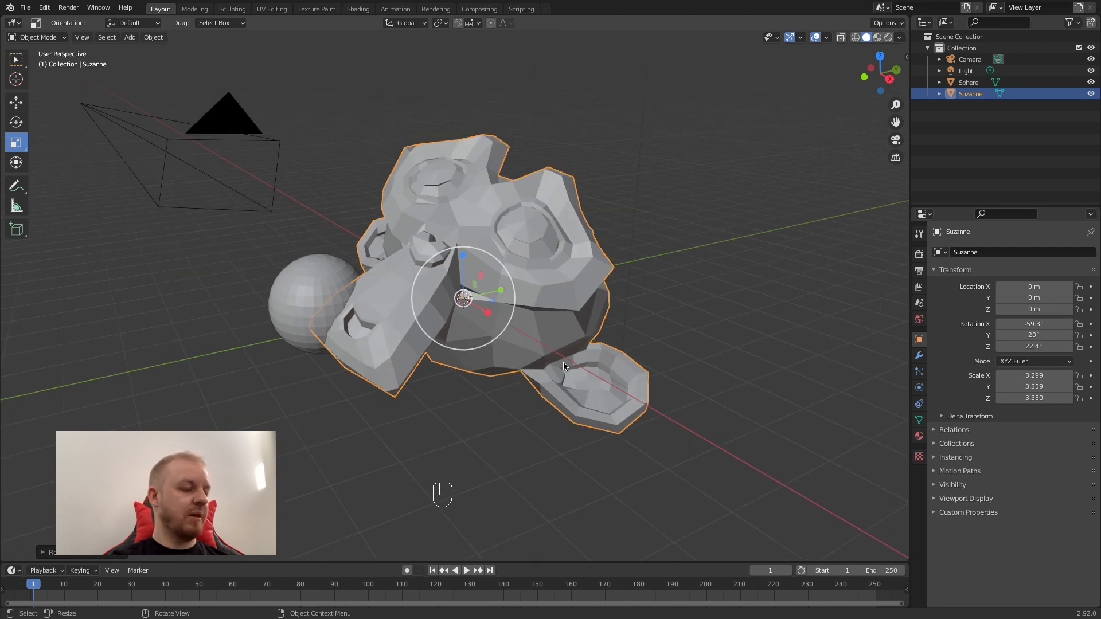
{"action": "key", "text": "x"}
{"action": "left_click", "coordinate": [552, 365]}
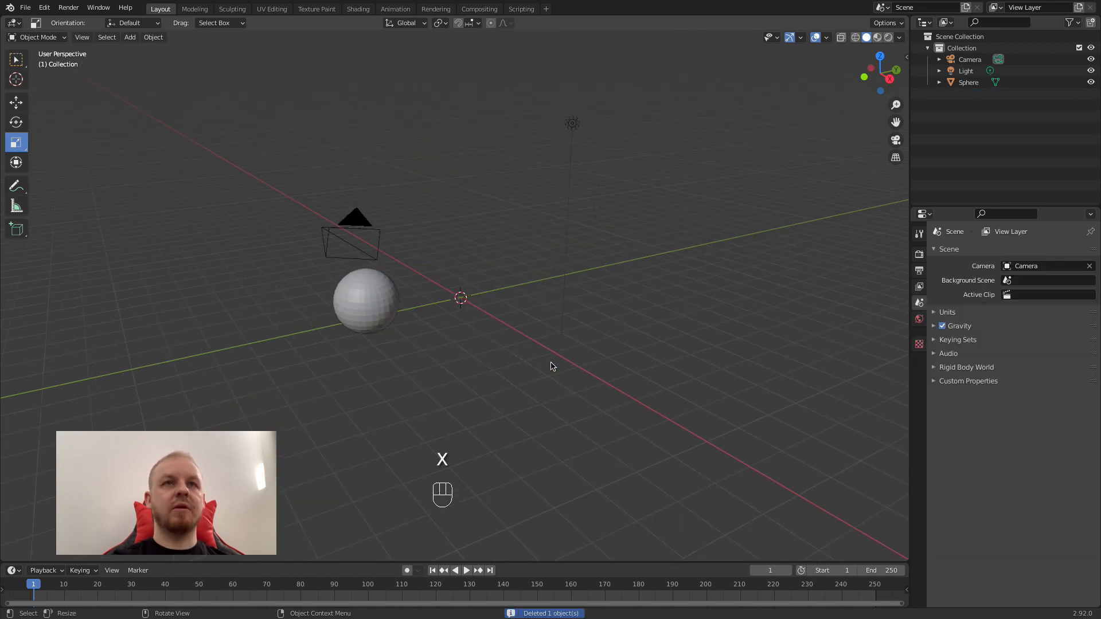
Add a cube at the world origin and scale it to about 6.961 on X and Y, excluding Z
{"action": "key", "text": "shift+a"}
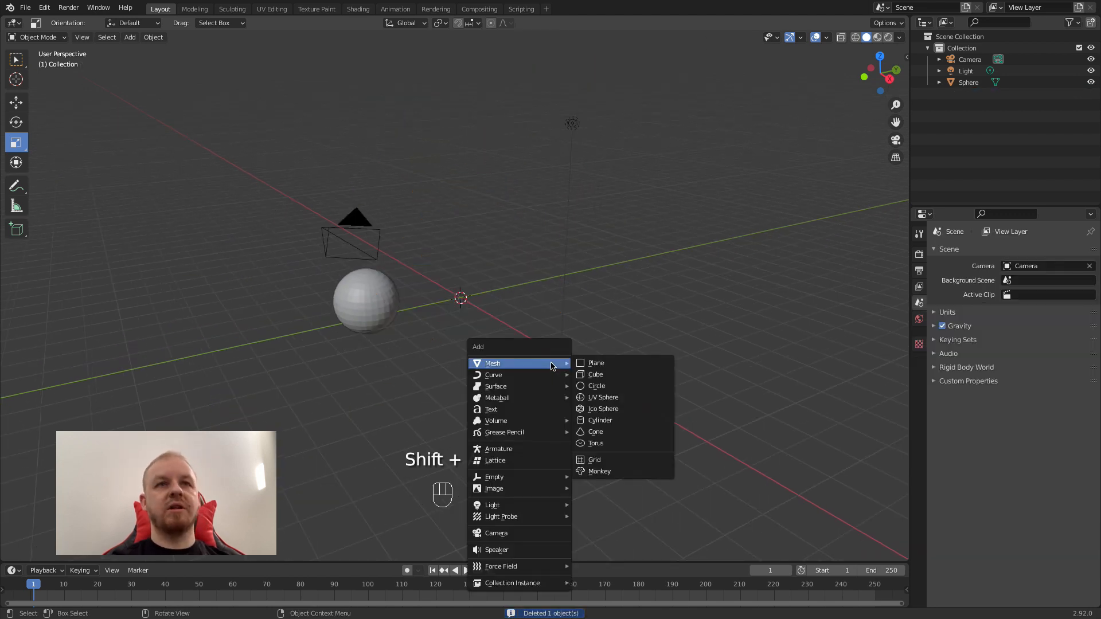
{"action": "left_click", "coordinate": [597, 375]}
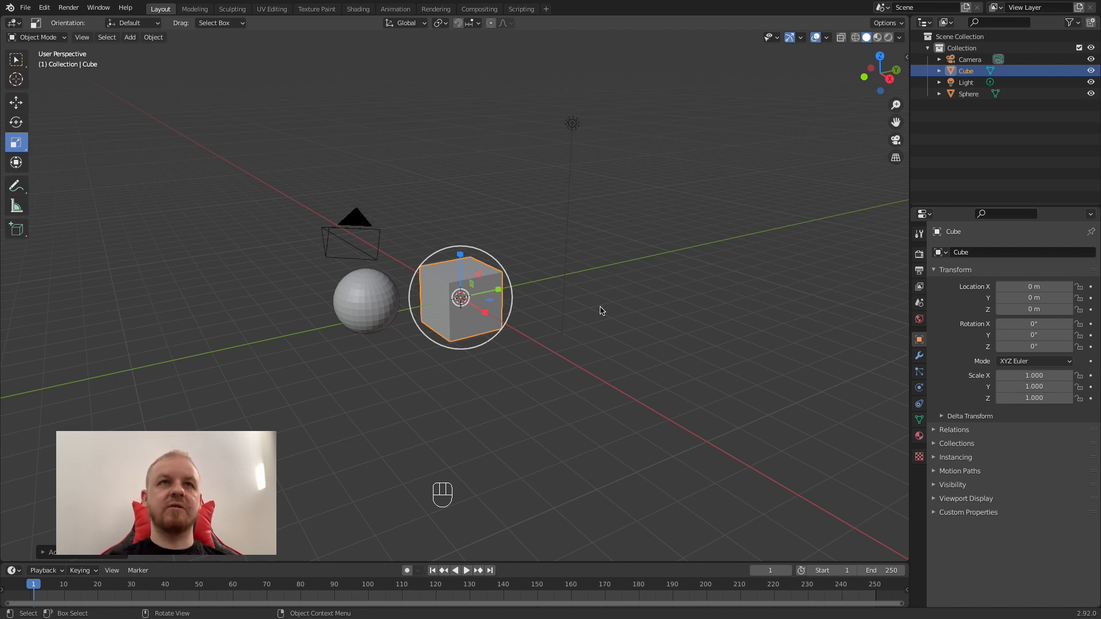
{"action": "key", "text": "s"}
{"action": "key", "text": "shift+z"}
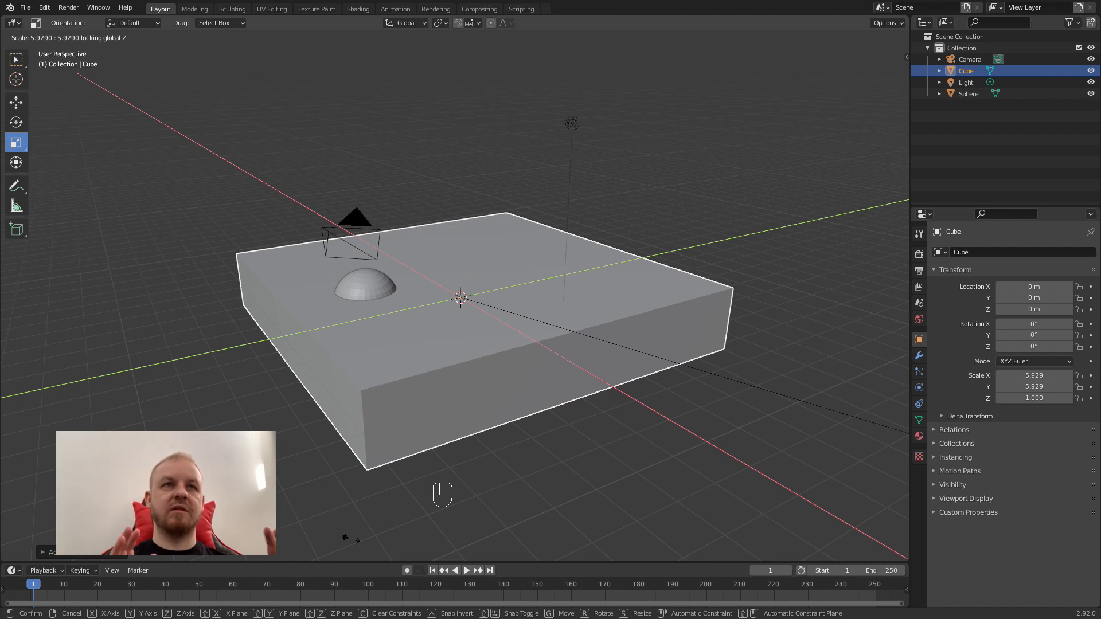
{"action": "left_click", "coordinate": [508, 515]}
Scale the flattened cube along the X axis only, to about 3.400
{"action": "middle_click_drag", "start_coordinate": [490, 354], "coordinate": [517, 362]}
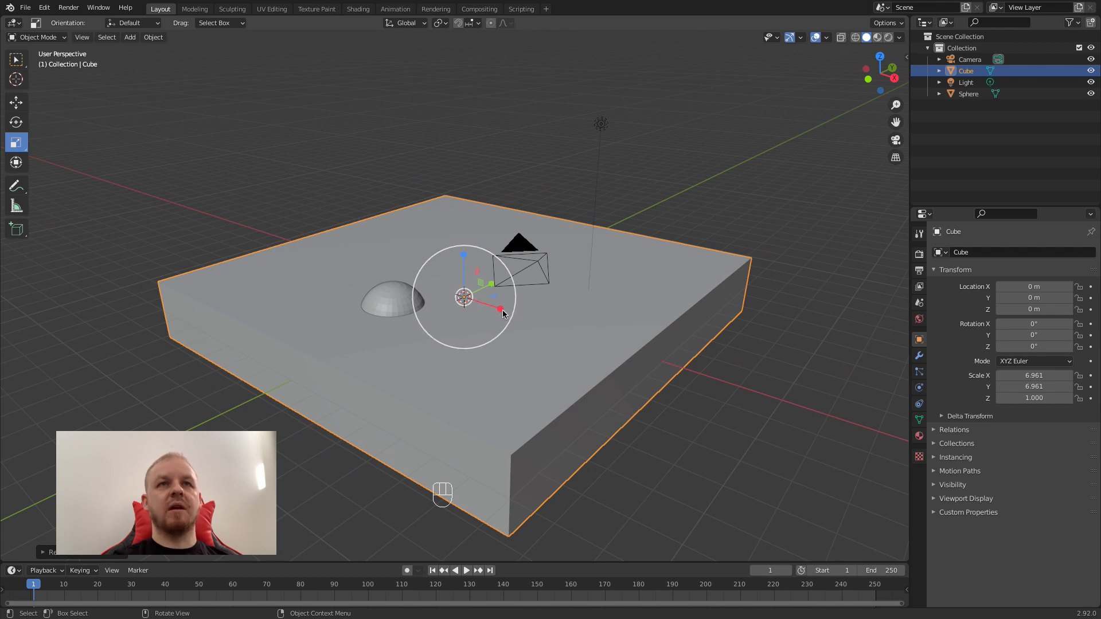
{"action": "key", "text": "s"}
{"action": "key", "text": "x"}
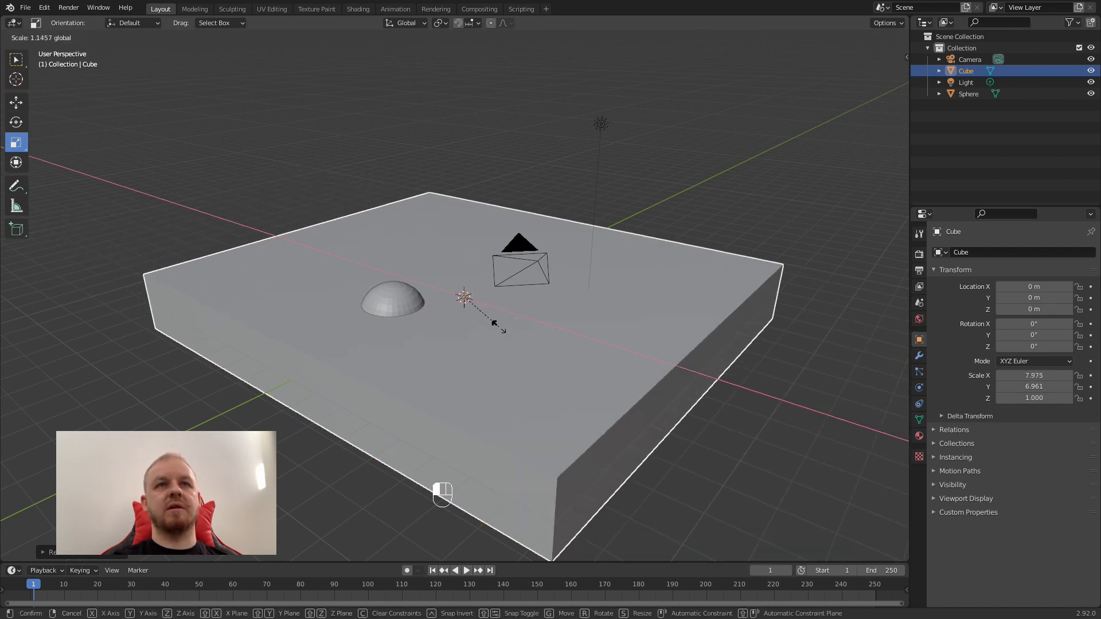
{"action": "left_click", "coordinate": [479, 314]}
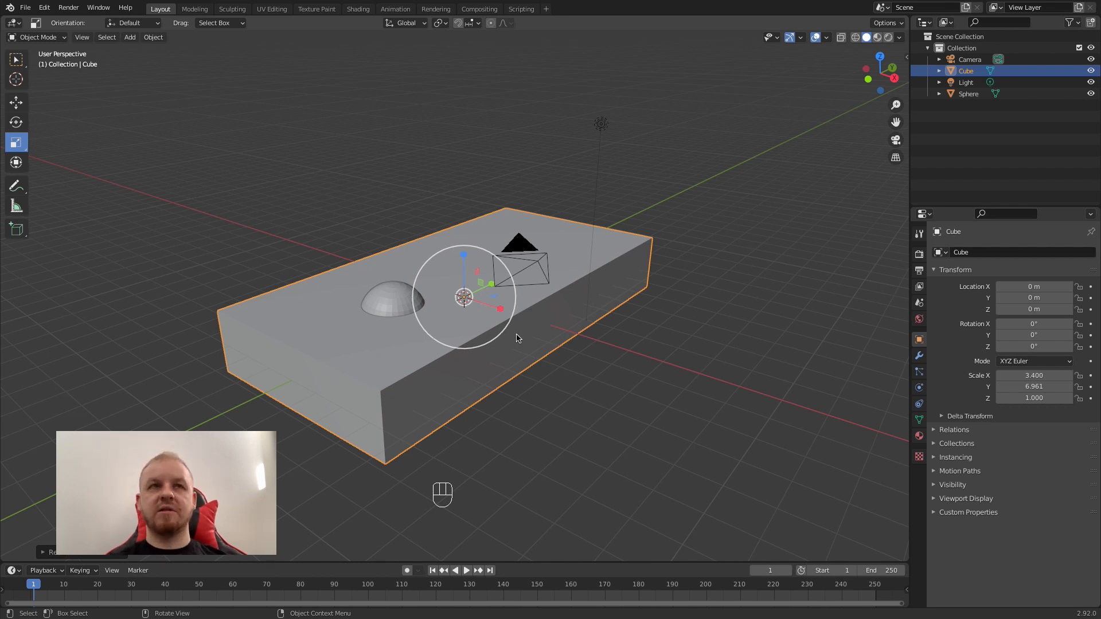
Try moving, rotating and scaling the box freely in turn, cancelling each transform
{"action": "key", "text": "g"}
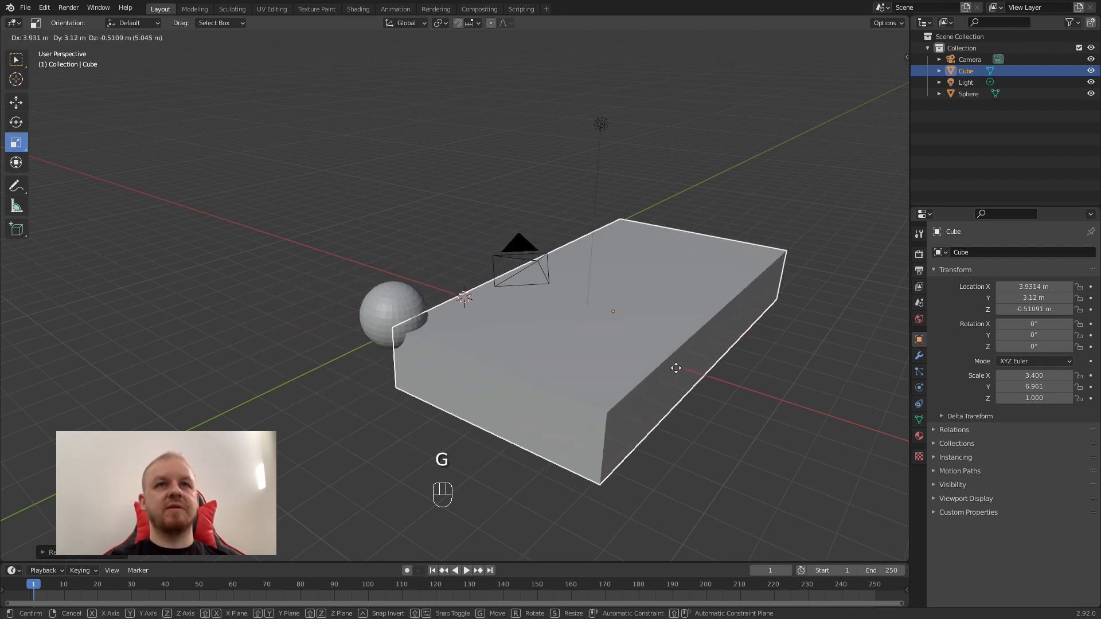
{"action": "right_click", "coordinate": [552, 414]}
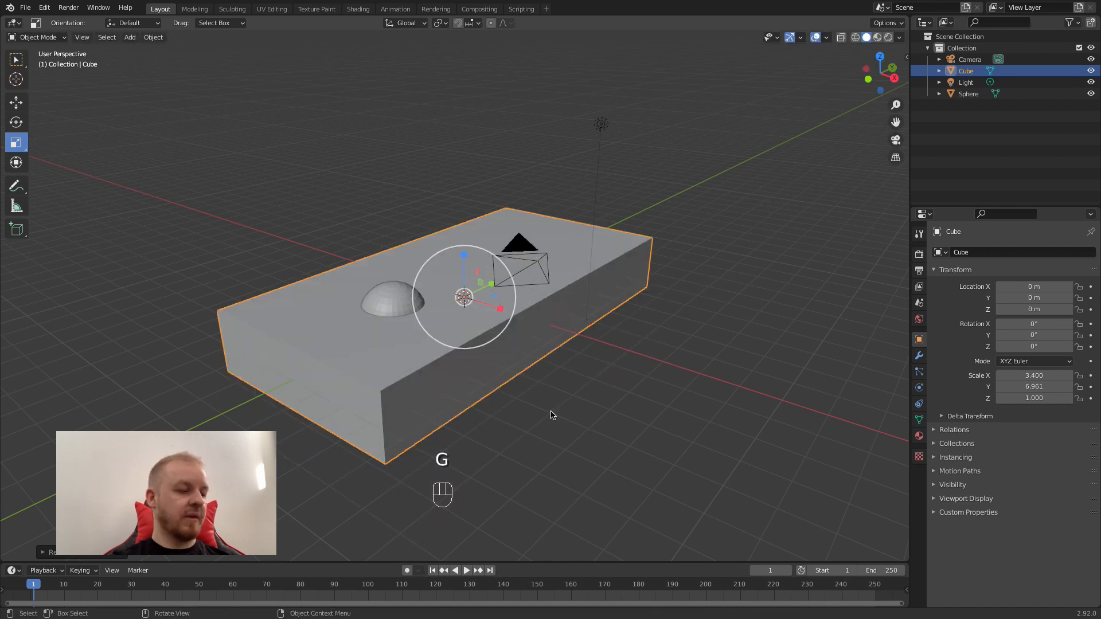
{"action": "key", "text": "r"}
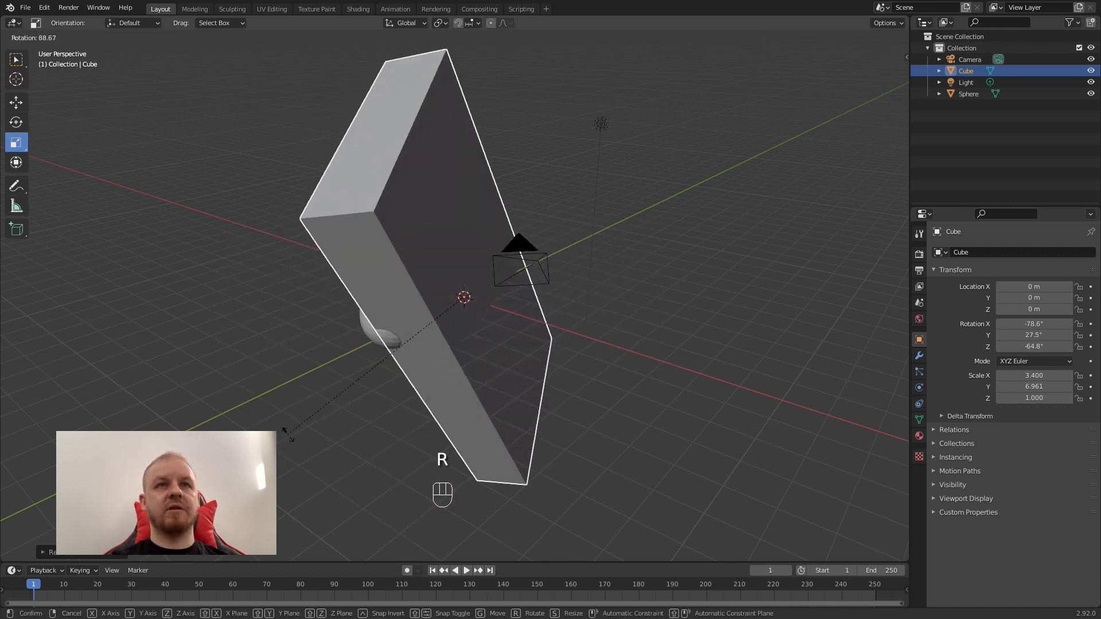
{"action": "right_click", "coordinate": [596, 412]}
{"action": "key", "text": "s"}
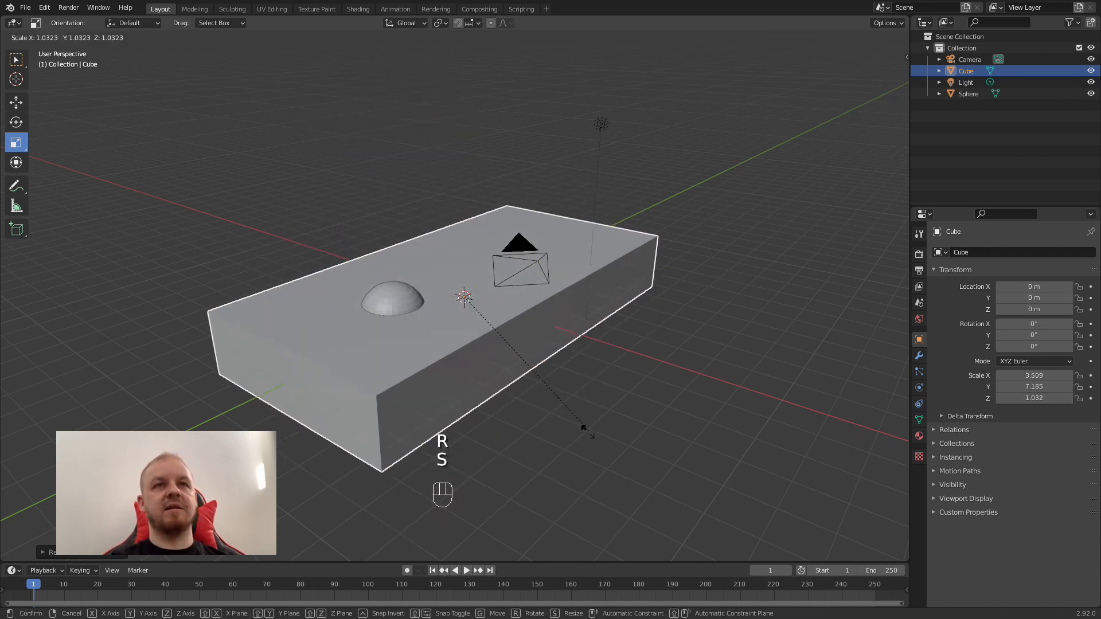
{"action": "right_click", "coordinate": [612, 325]}
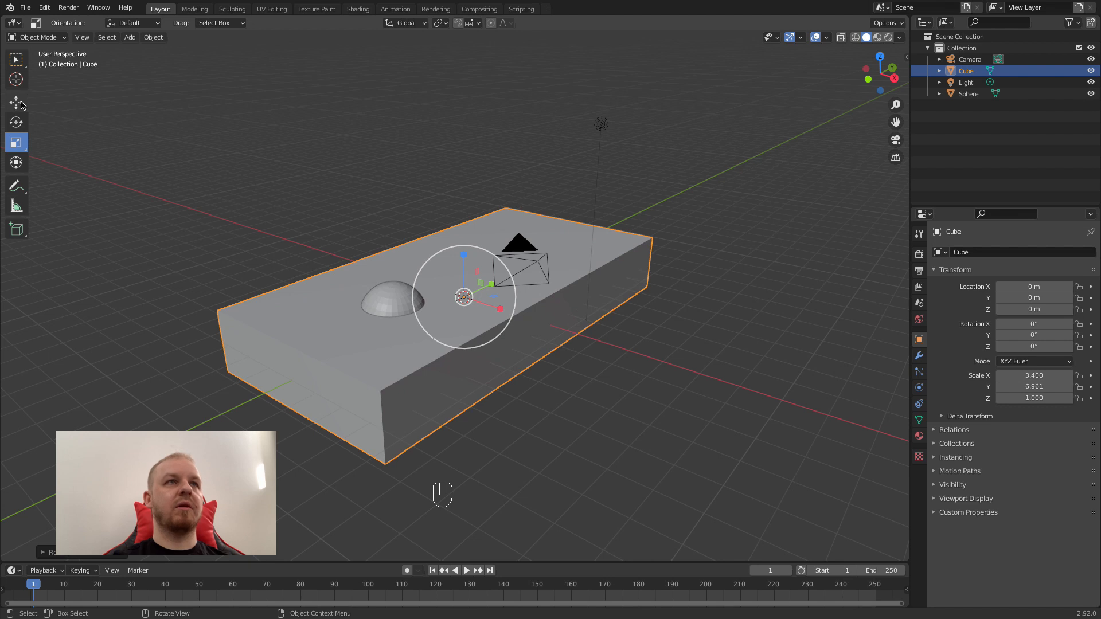
Switch to the Select Box tool and delete both the box and the sphere
{"action": "left_click", "coordinate": [16, 61]}
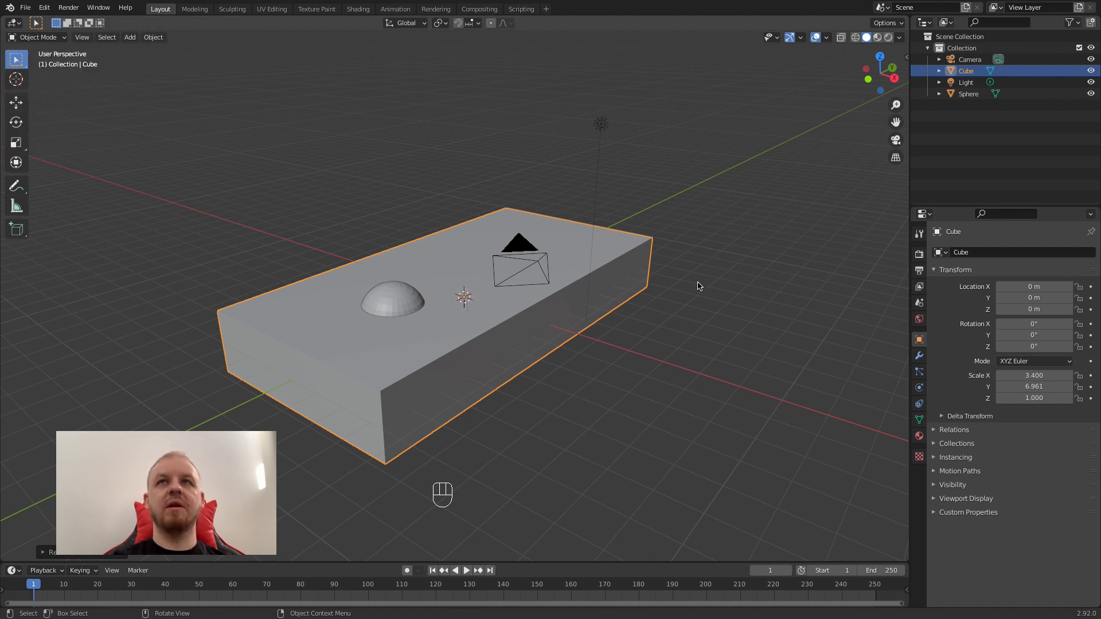
{"action": "key", "text": "x"}
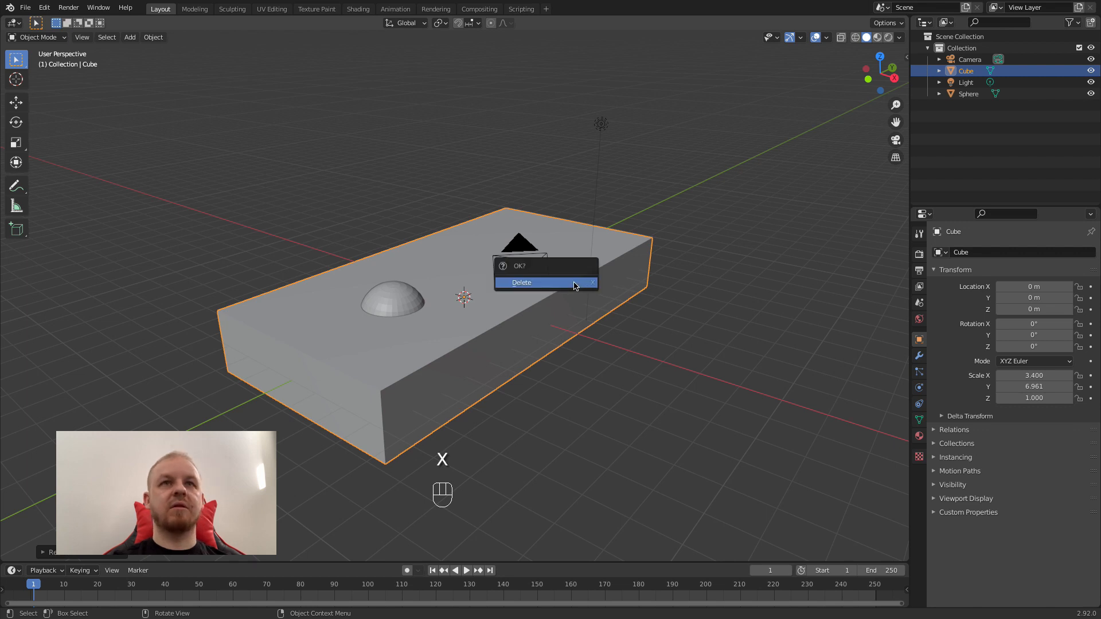
{"action": "left_click", "coordinate": [575, 284]}
{"action": "left_click", "coordinate": [405, 295]}
{"action": "key", "text": "x"}
{"action": "left_click", "coordinate": [405, 295]}
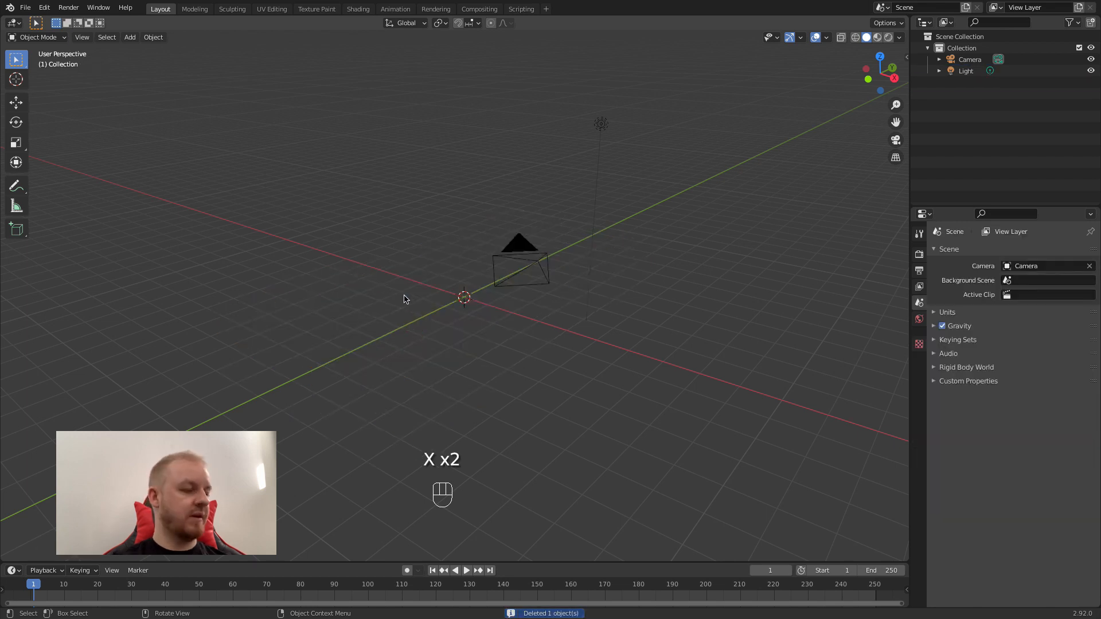
Add a cylinder mesh at the world origin
{"action": "key", "text": "shift+a"}
{"action": "mouse_move", "coordinate": [405, 296]}
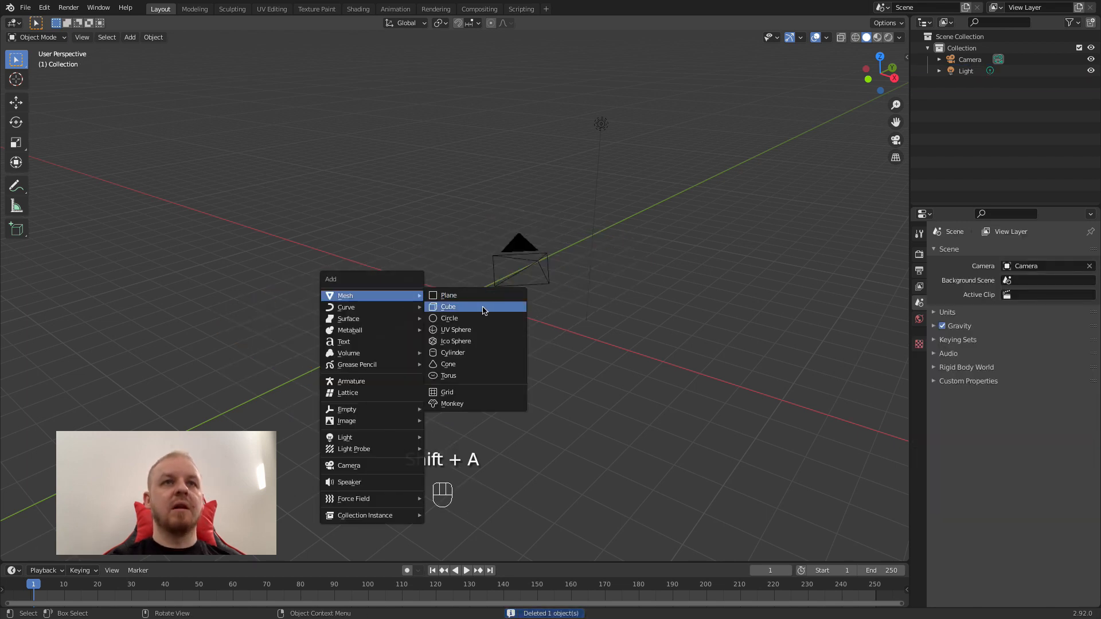
{"action": "left_click", "coordinate": [453, 353]}
{"action": "middle_click_drag", "start_coordinate": [620, 334], "coordinate": [489, 341]}
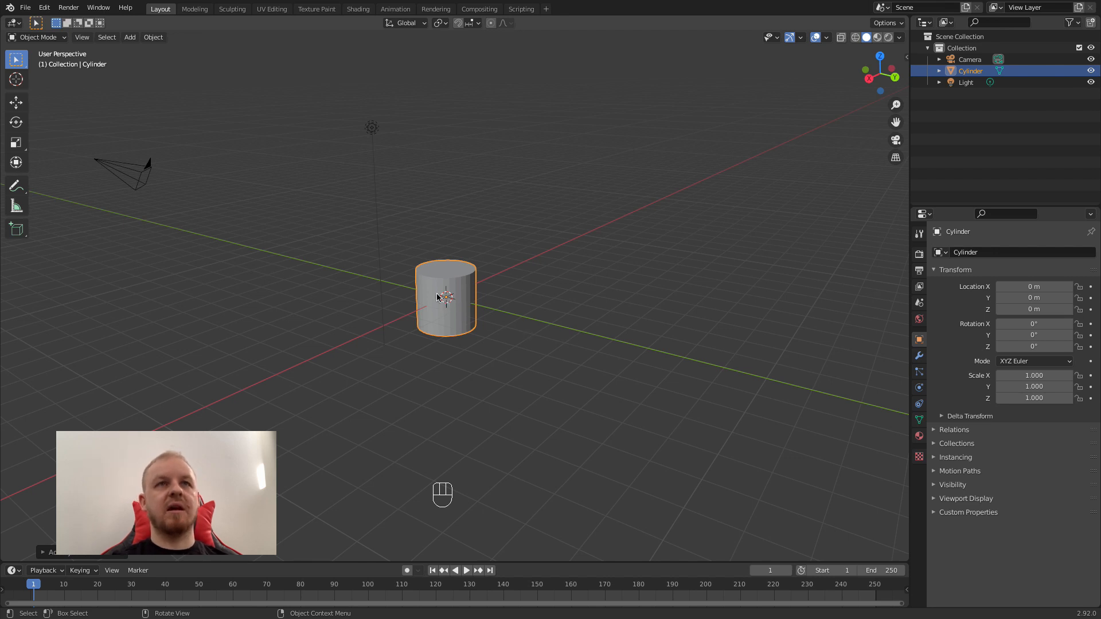
{"action": "scroll", "coordinate": [447, 297], "scroll_direction": "up", "scroll_amount": 5}
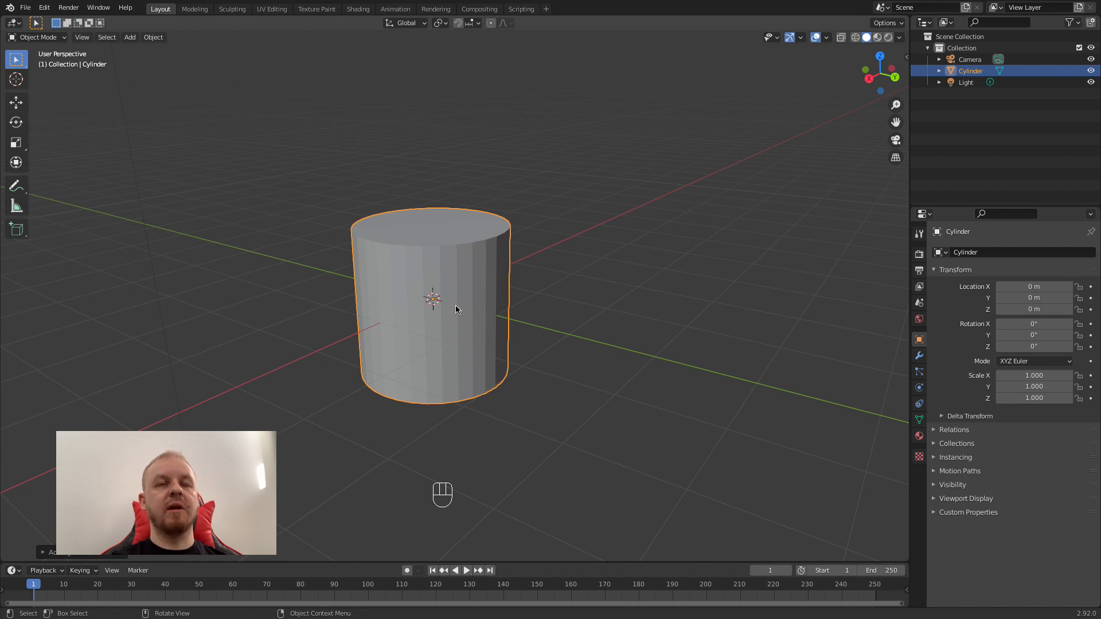
{"action": "scroll", "coordinate": [457, 316], "scroll_direction": "down", "scroll_amount": 3}
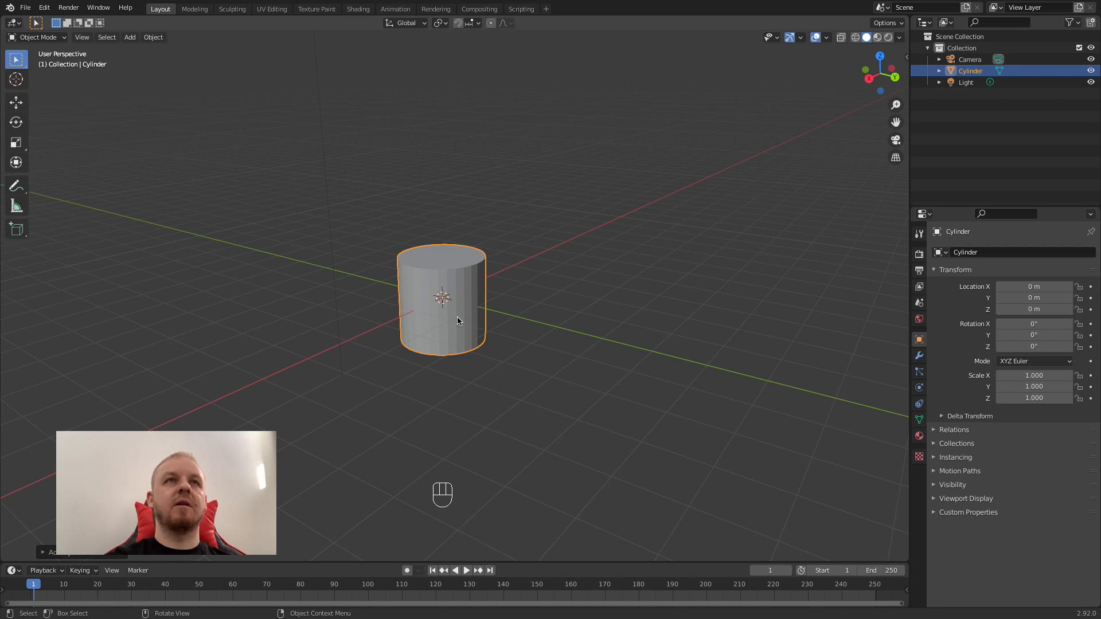
Switch to the right orthographic view and try rotating the cylinder freely in it, cancelling the rotation
{"action": "middle_click_drag", "start_coordinate": [497, 335], "coordinate": [499, 304]}
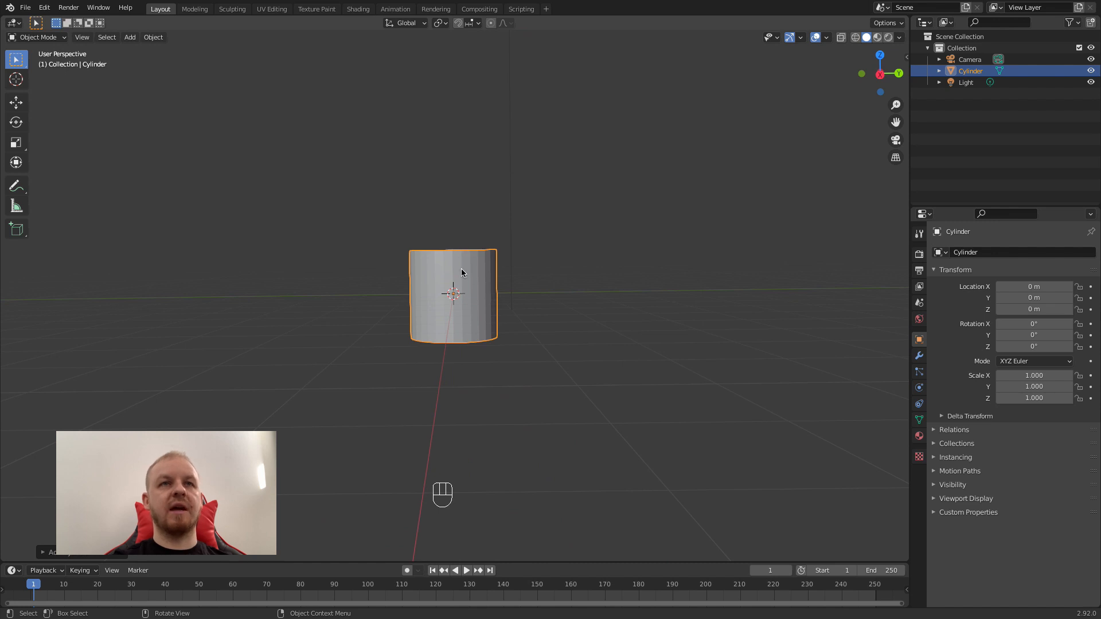
{"action": "key", "text": "KP_5"}
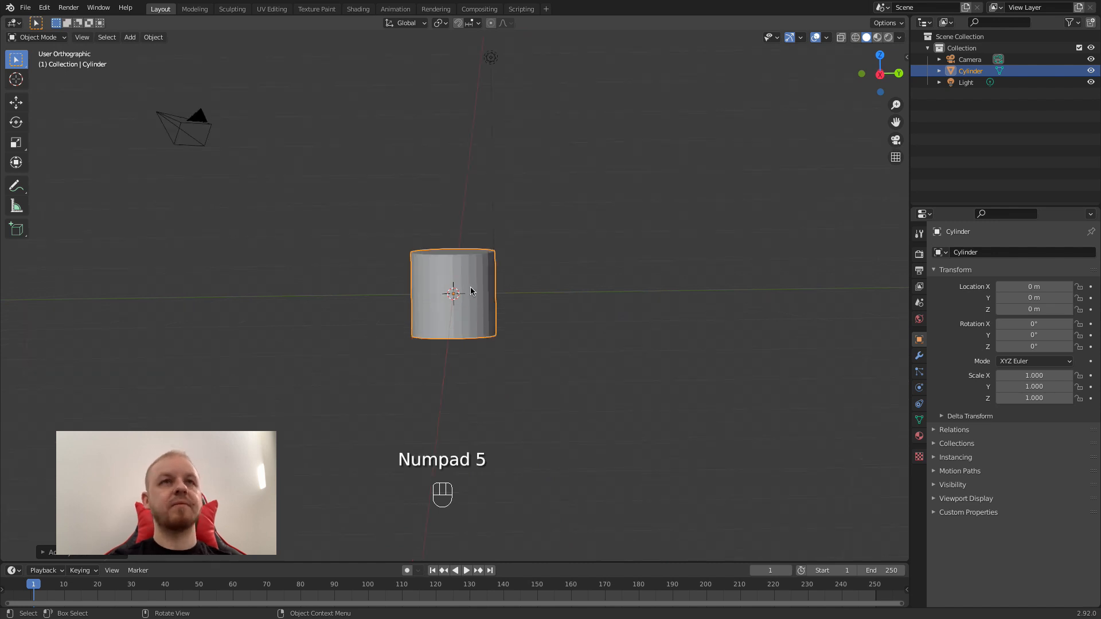
{"action": "middle_click_drag", "start_coordinate": [463, 329], "coordinate": [466, 322]}
{"action": "key", "text": "KP_3"}
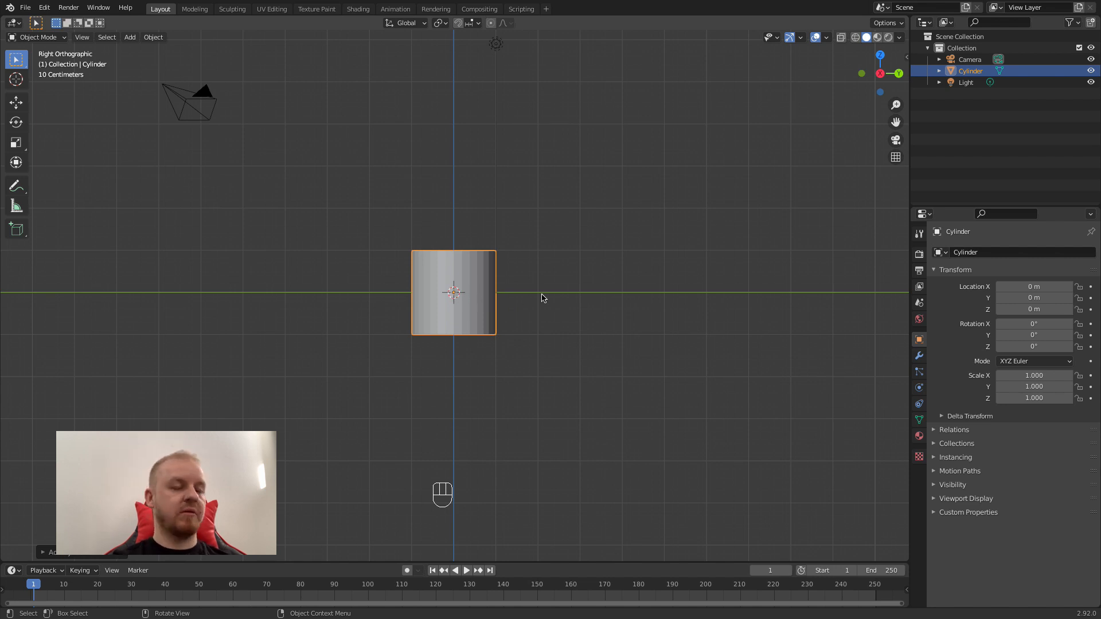
{"action": "key", "text": "r"}
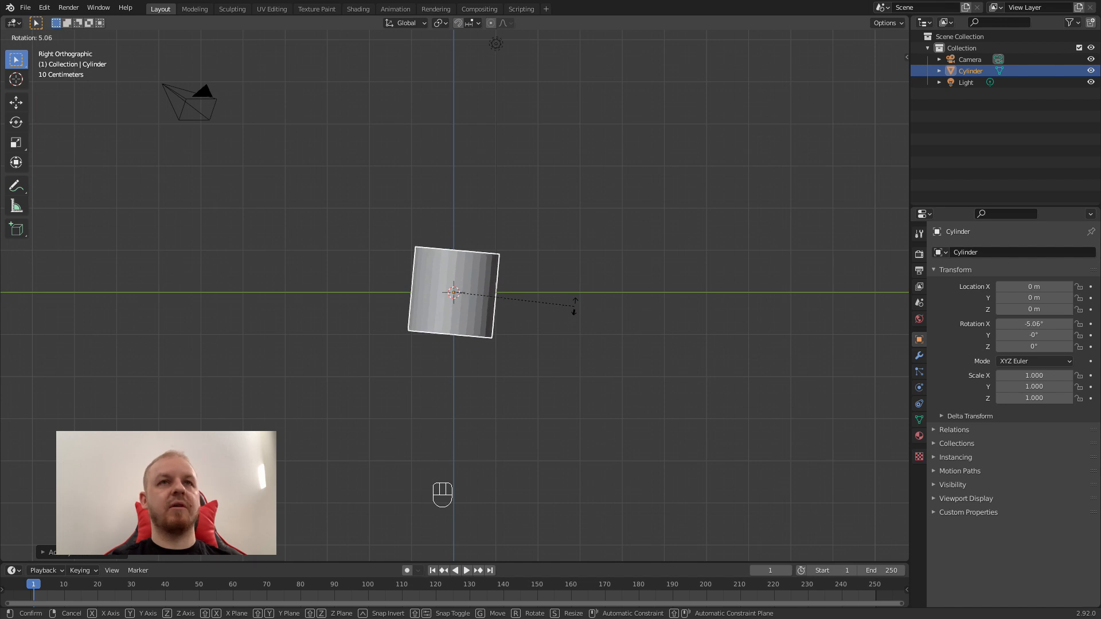
{"action": "right_click", "coordinate": [573, 306]}
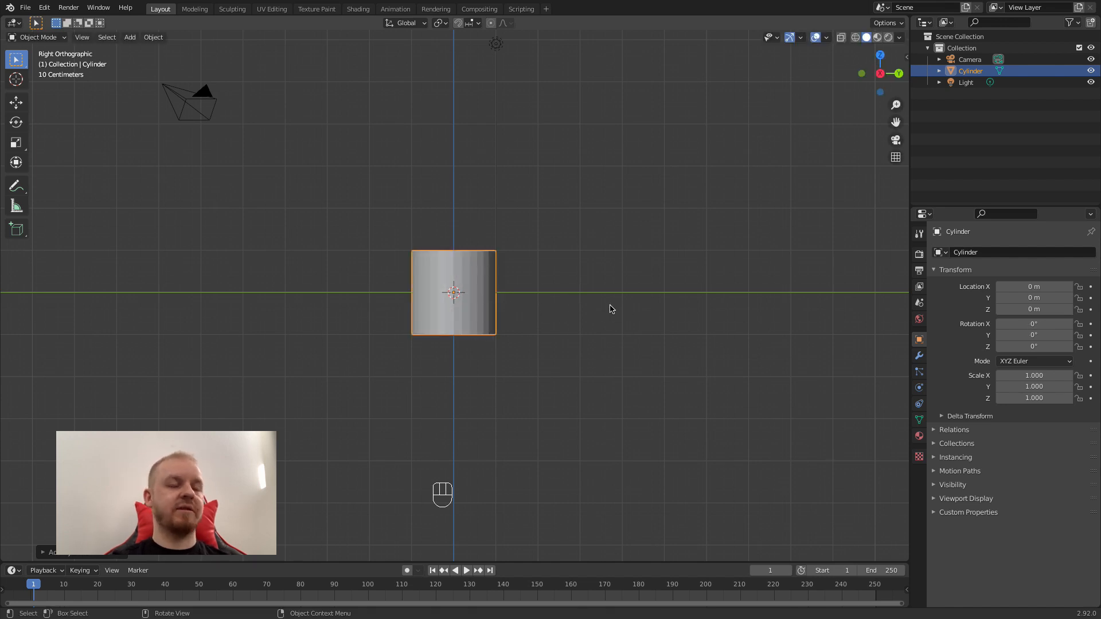
Move the cylinder along the Y axis to about -5.2 m from the world origin
{"action": "middle_click_drag", "start_coordinate": [459, 289], "coordinate": [496, 283]}
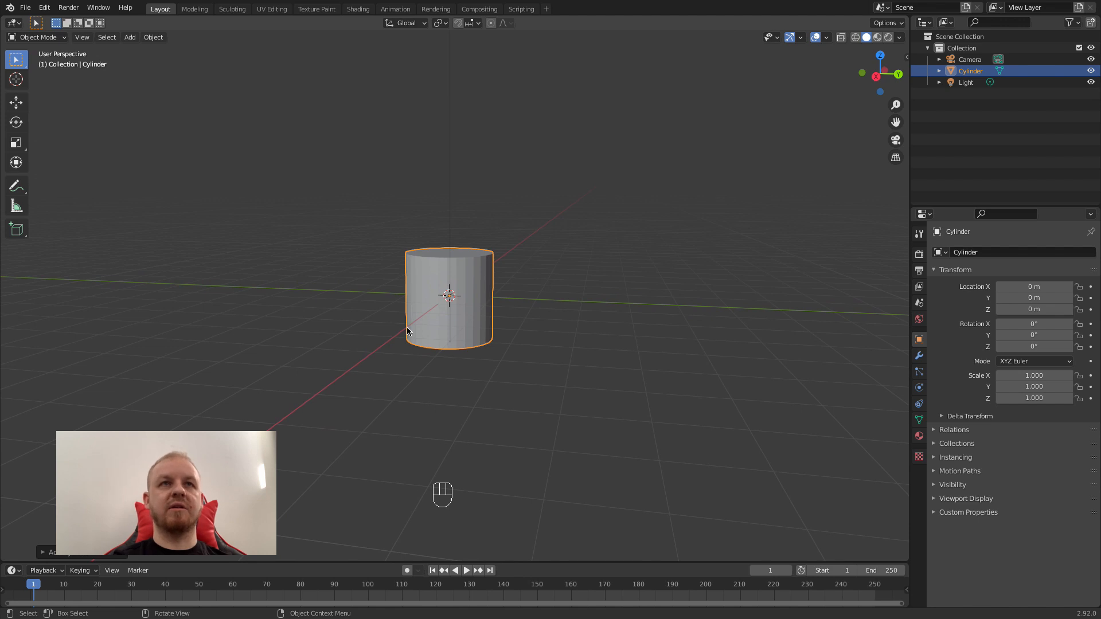
{"action": "key", "text": "g"}
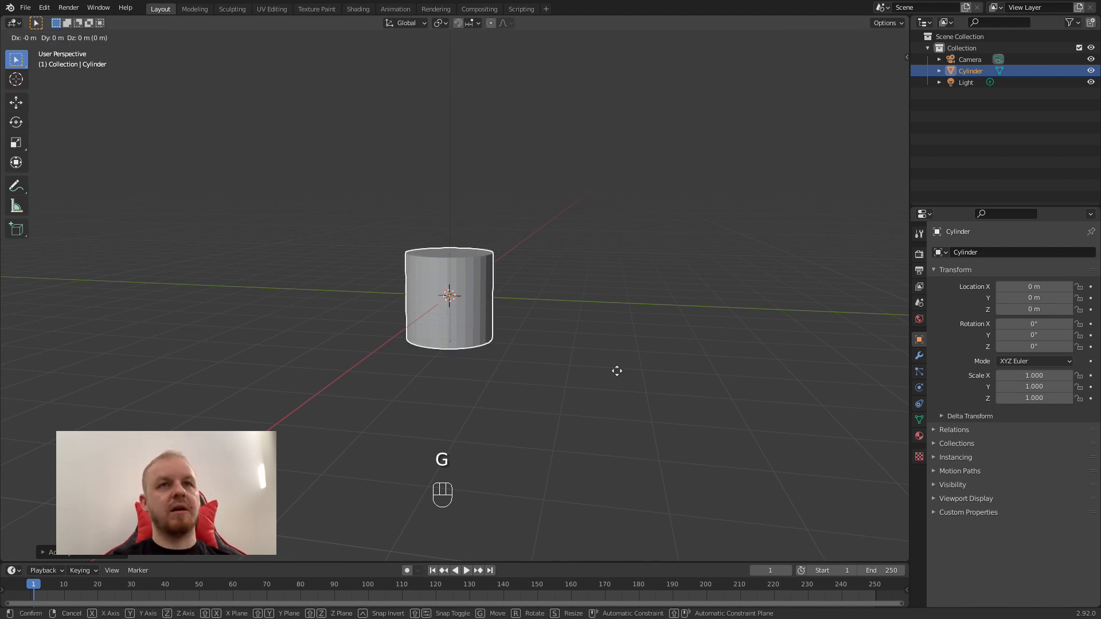
{"action": "key", "text": "y"}
{"action": "left_click", "coordinate": [416, 348]}
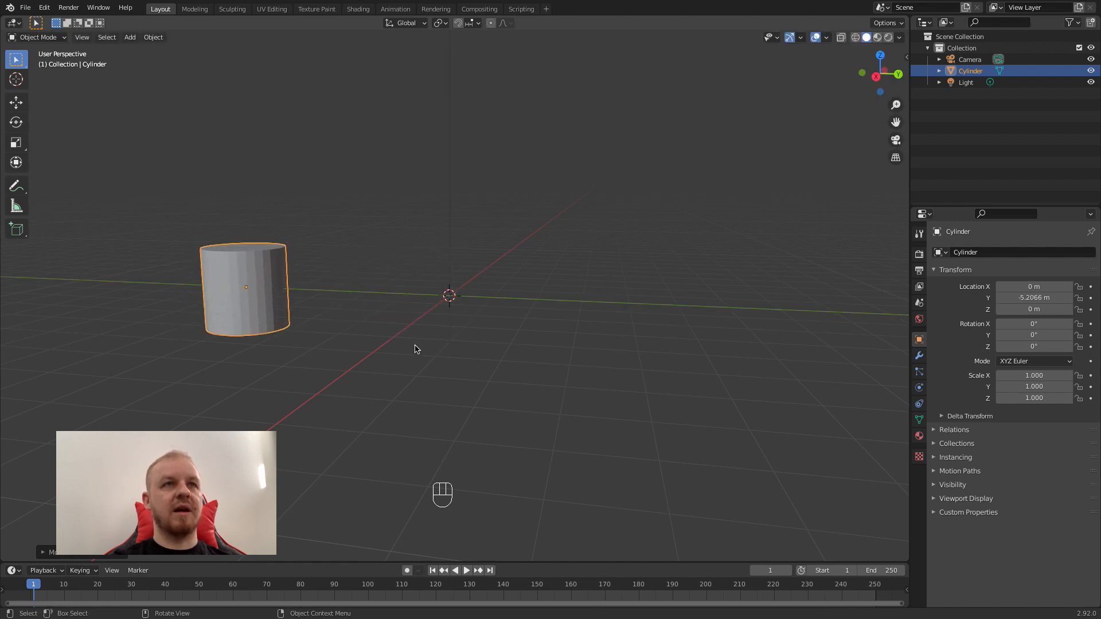
Compare the cylinder in the right and left orthographic views, returning to the right view
{"action": "key", "text": "KP_3"}
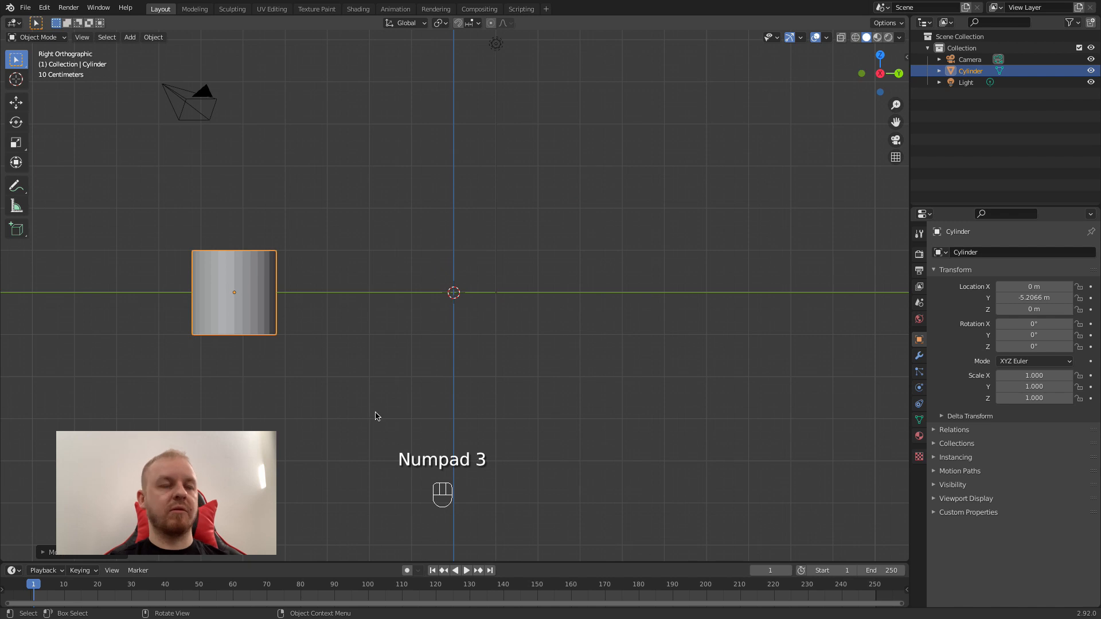
{"action": "middle_click_drag", "start_coordinate": [376, 418], "coordinate": [654, 460], "text": "shift"}
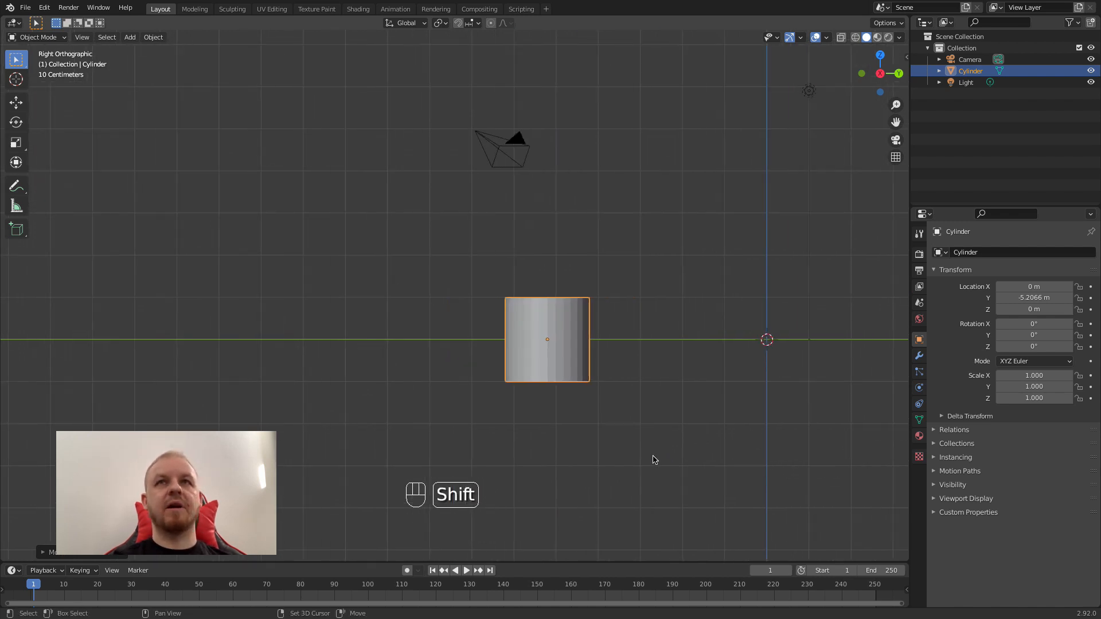
{"action": "left_click_drag", "start_coordinate": [875, 79], "coordinate": [881, 74]}
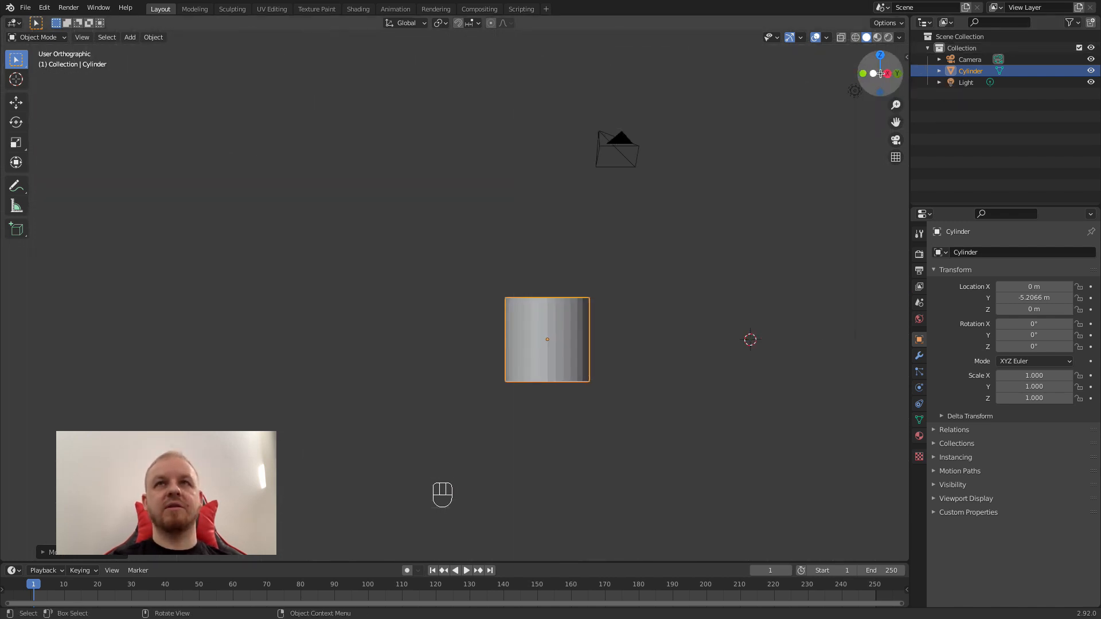
{"action": "left_click", "coordinate": [881, 73]}
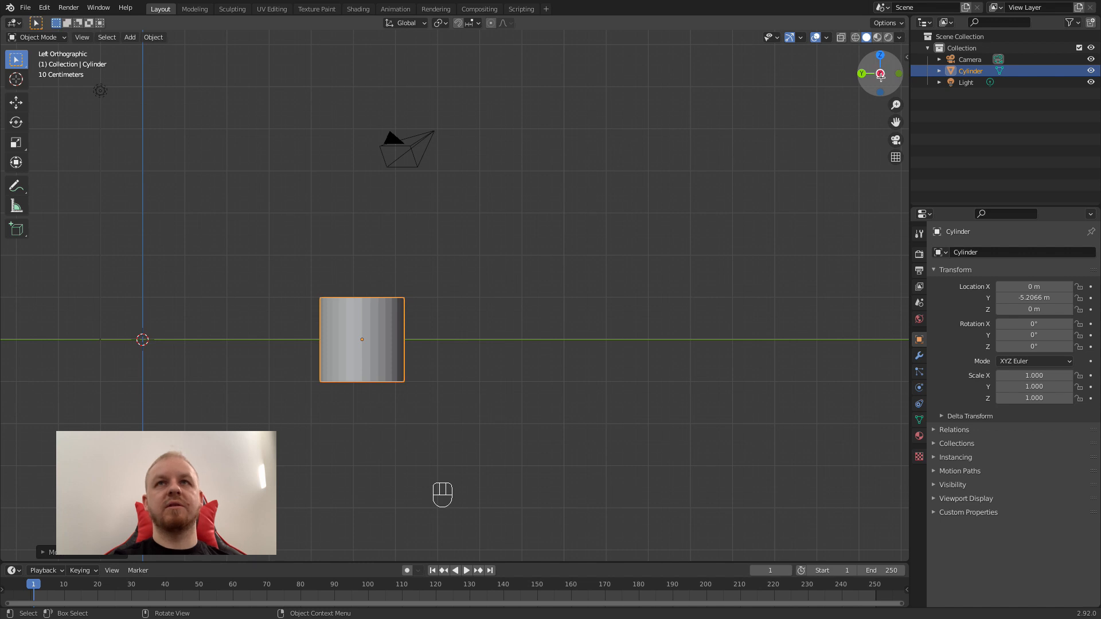
{"action": "left_click", "coordinate": [881, 75], "text": "shift"}
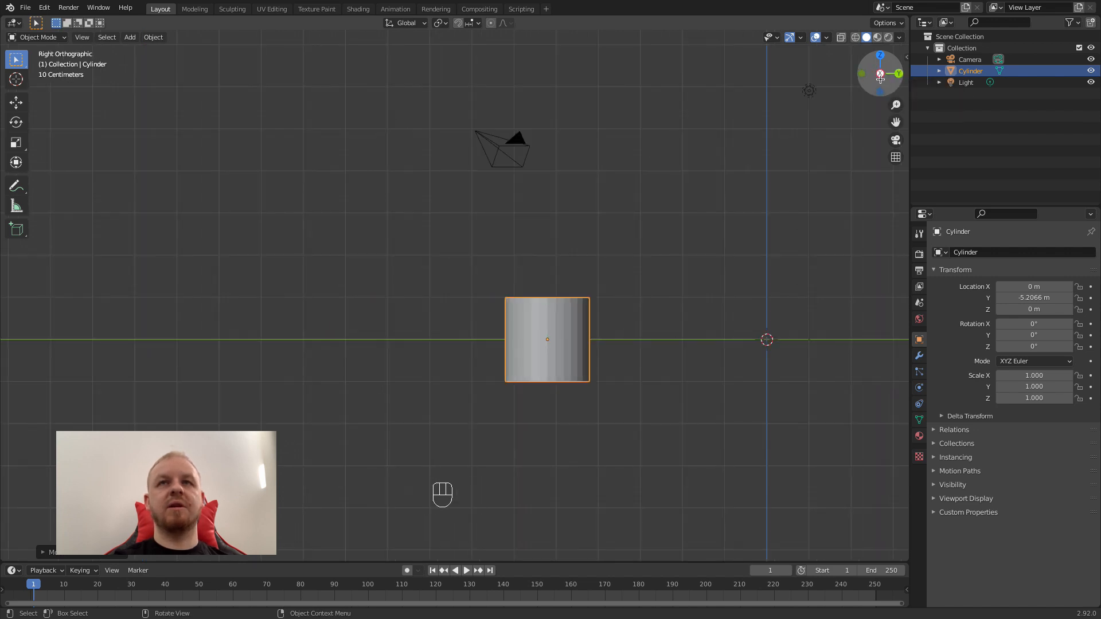
{"action": "left_click", "coordinate": [881, 73]}
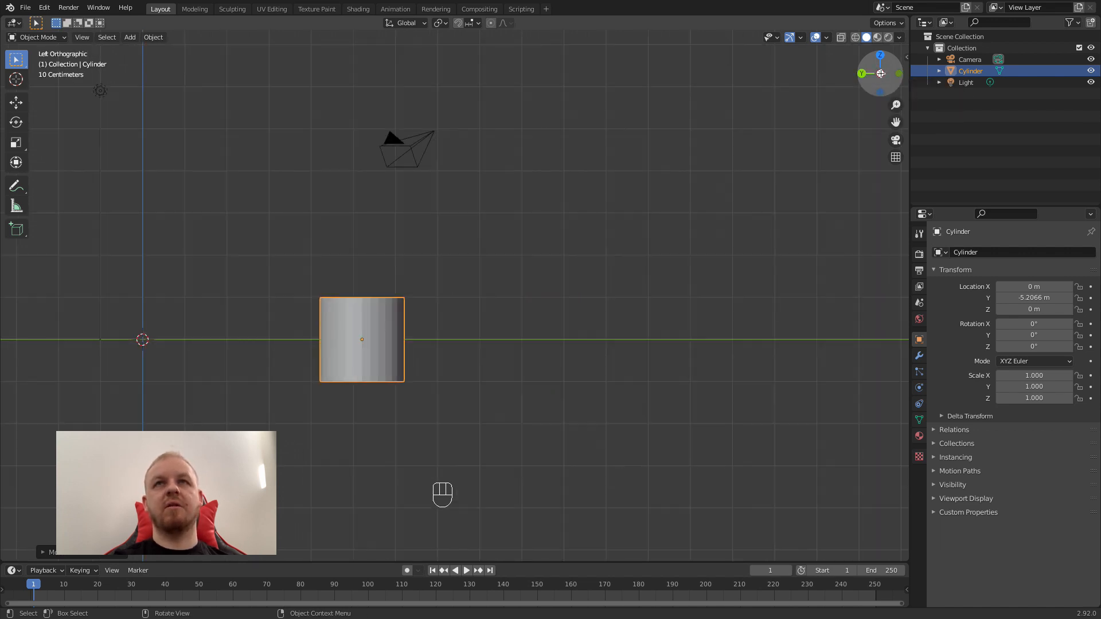
{"action": "left_click", "coordinate": [881, 74], "text": "shift"}
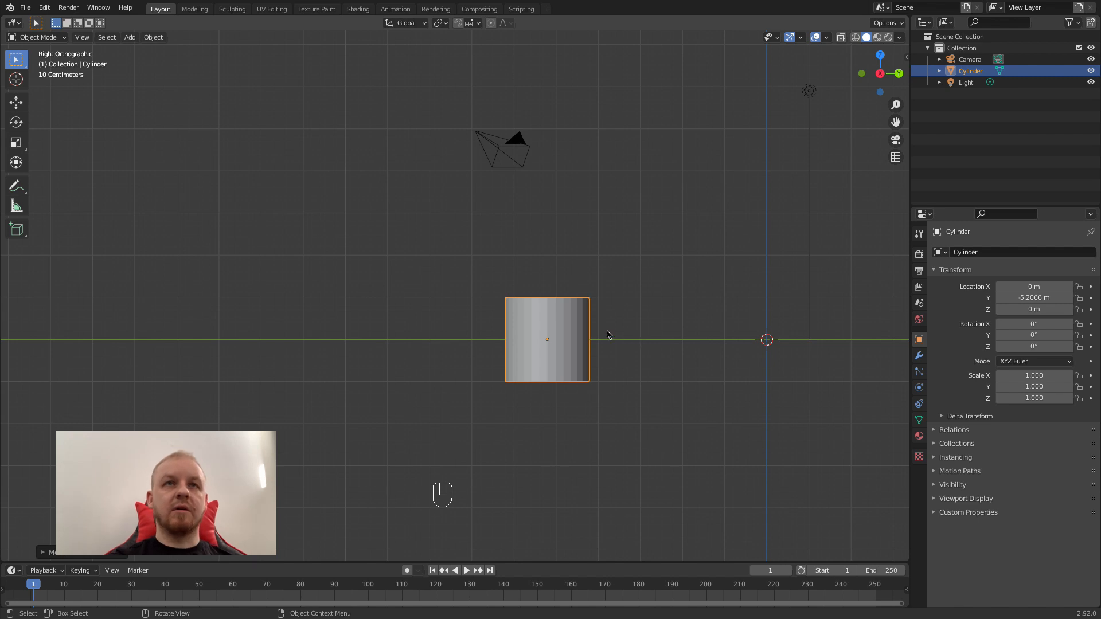
Place the 3D cursor at the middle of the cylinder's top edge and try rotating the cylinder freely, cancelling the rotation
{"action": "key", "text": "shift"}
{"action": "right_click", "coordinate": [547, 297], "text": "shift"}
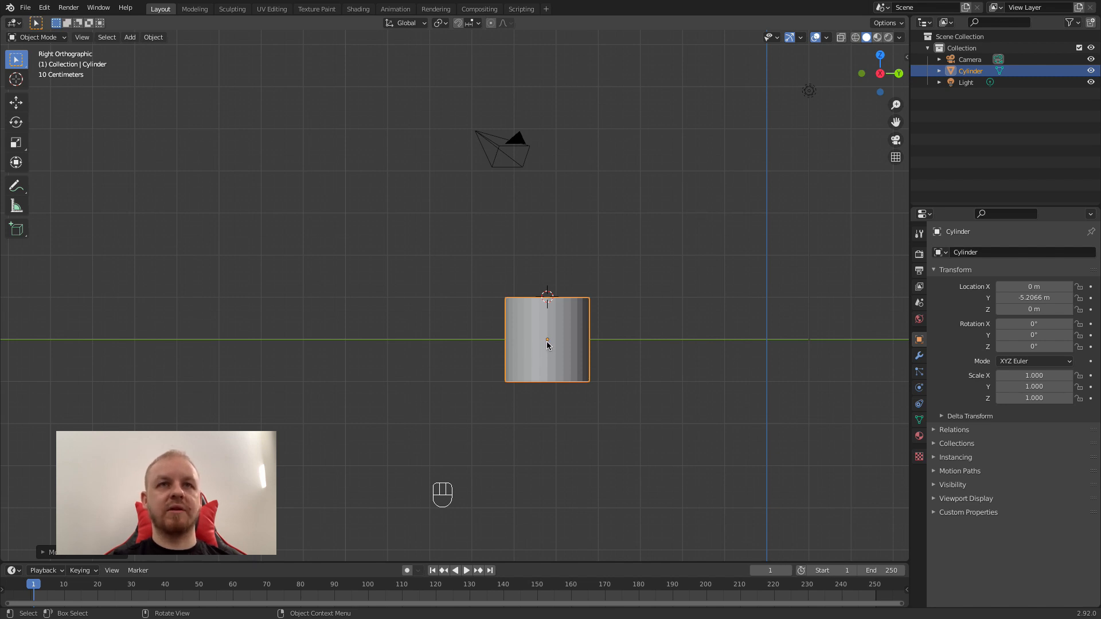
{"action": "key", "text": "r"}
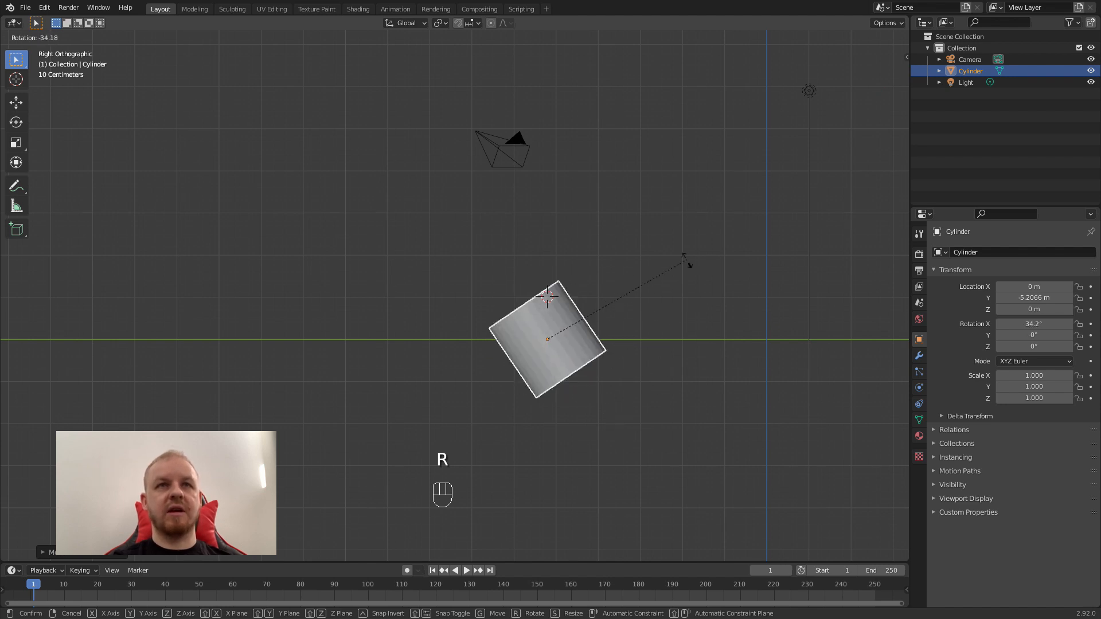
{"action": "right_click", "coordinate": [642, 397]}
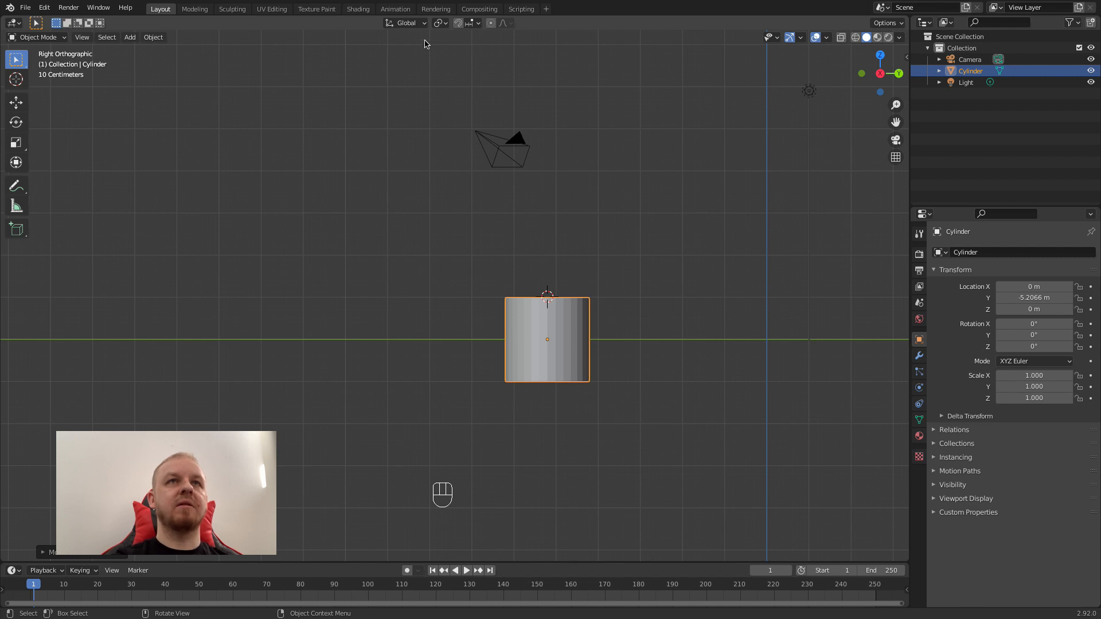
Set the transform pivot point to 3D Cursor and try rotating the cylinder around it, cancelling the rotation
{"action": "left_click", "coordinate": [445, 24]}
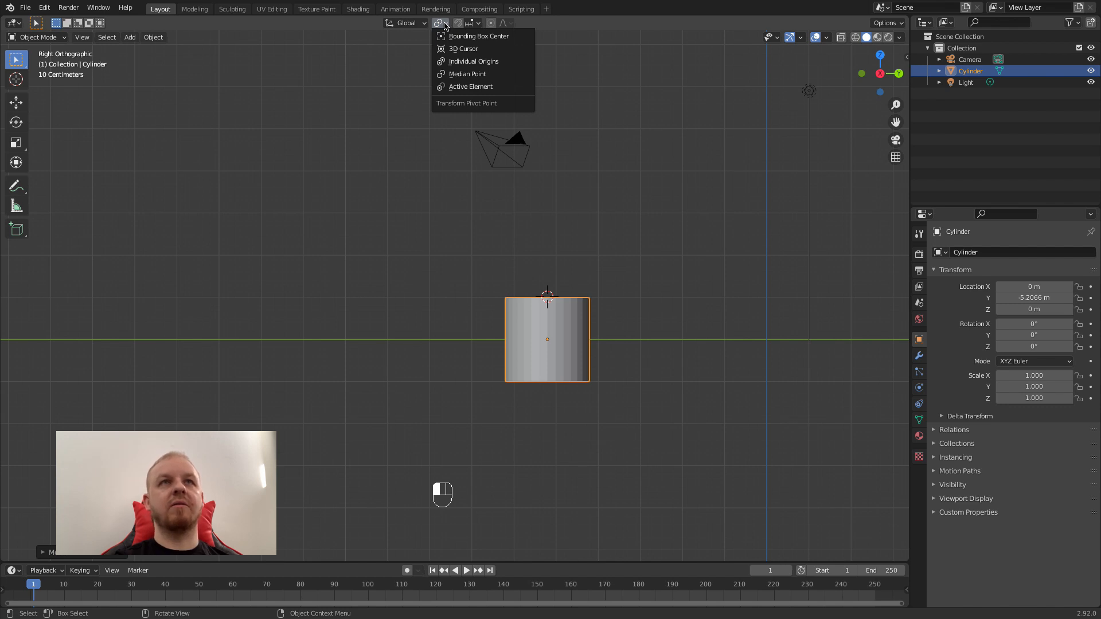
{"action": "left_click", "coordinate": [463, 49]}
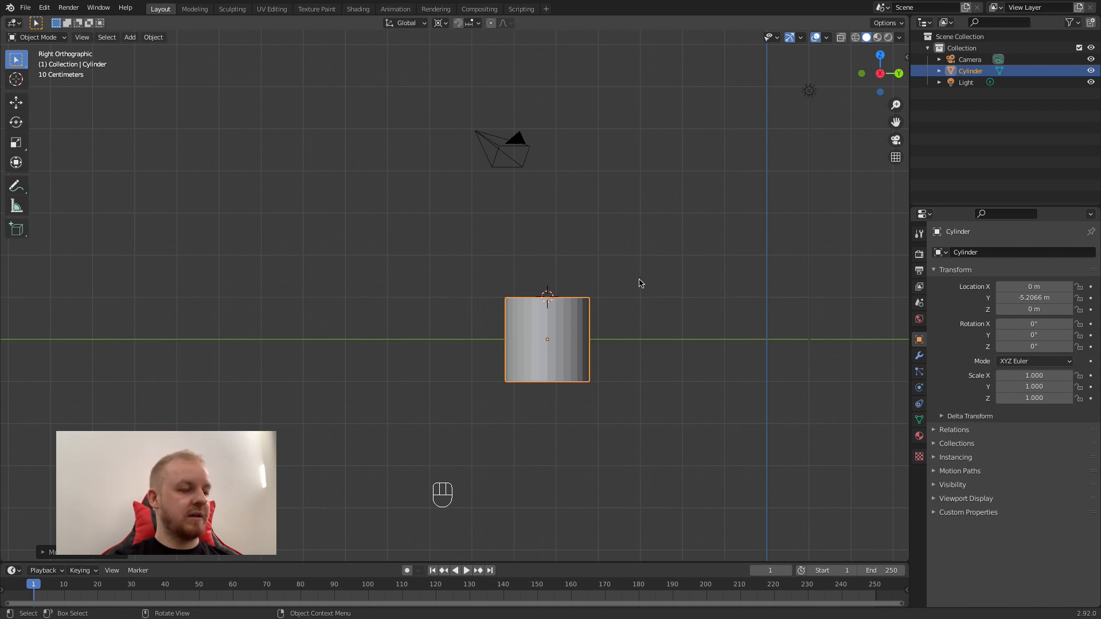
{"action": "key", "text": "r"}
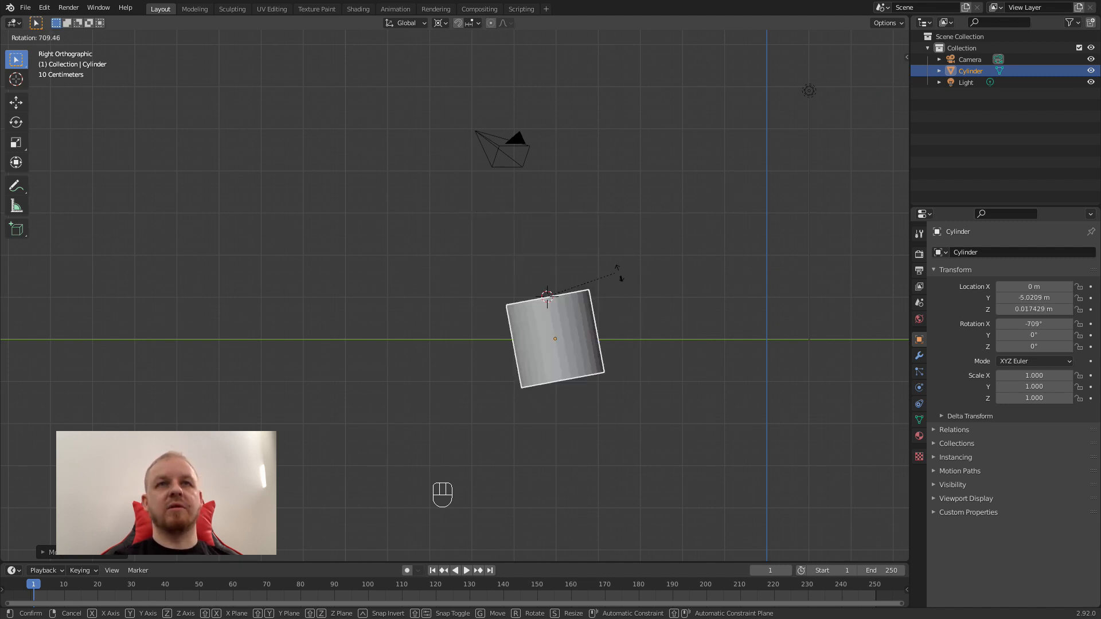
{"action": "right_click", "coordinate": [708, 304]}
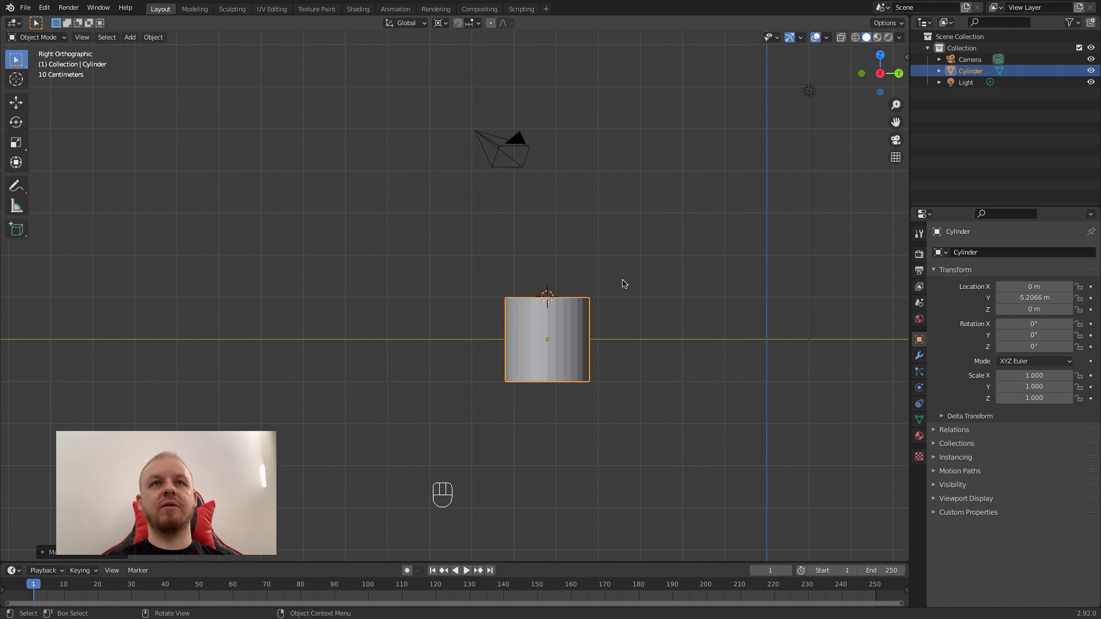
Examine up close how precisely the 3D cursor sits on the cylinder's top edge
{"action": "scroll", "coordinate": [609, 298], "scroll_direction": "up", "scroll_amount": 7}
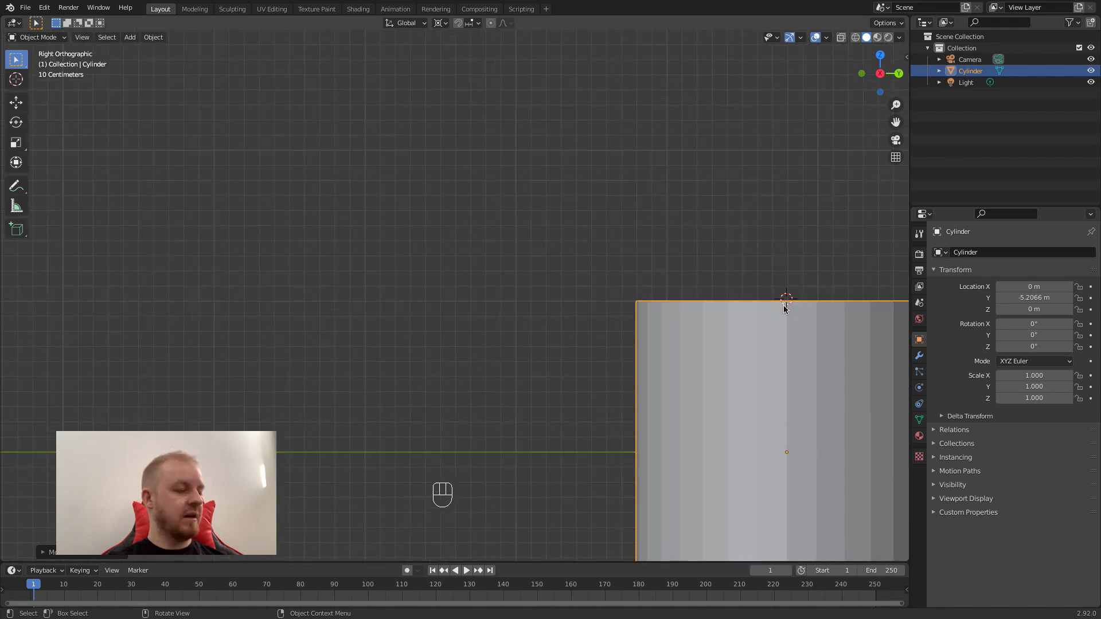
{"action": "middle_click_drag", "start_coordinate": [785, 309], "coordinate": [545, 305], "text": "shift"}
{"action": "scroll", "coordinate": [625, 308], "scroll_direction": "up", "scroll_amount": 3}
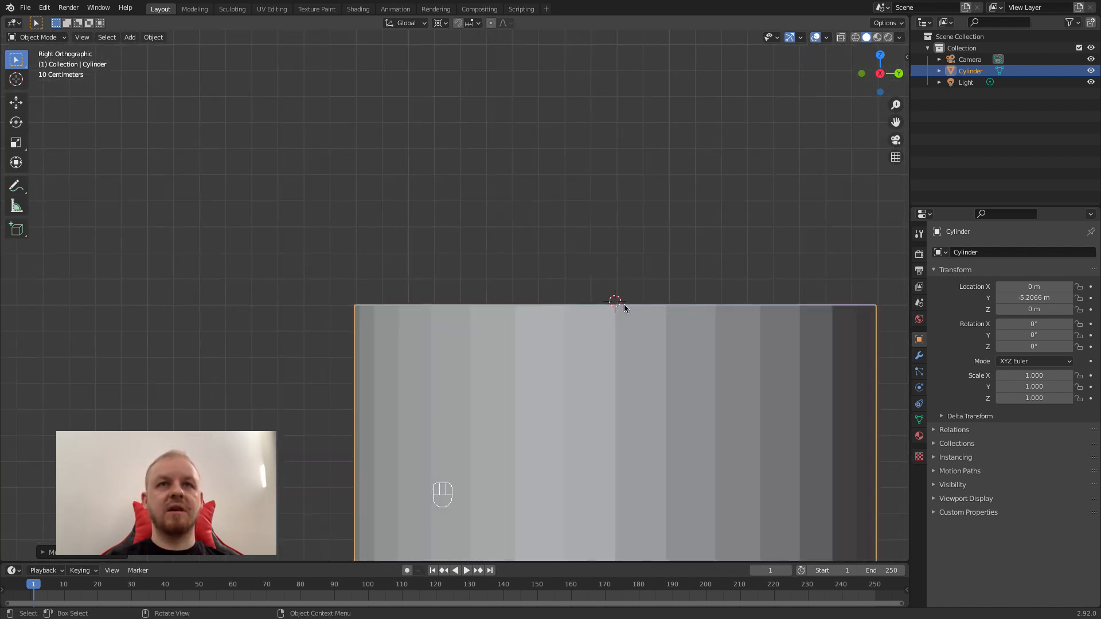
{"action": "scroll", "coordinate": [631, 309], "scroll_direction": "up", "scroll_amount": 3}
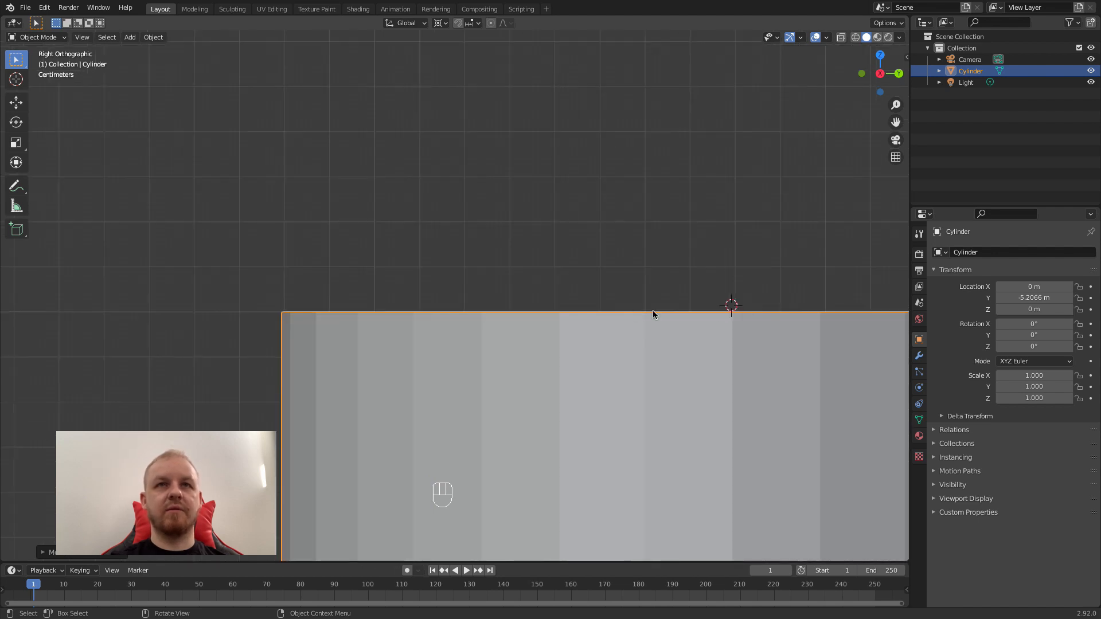
{"action": "middle_click_drag", "start_coordinate": [749, 310], "coordinate": [564, 311], "text": "shift"}
{"action": "scroll", "coordinate": [609, 314], "scroll_direction": "up", "scroll_amount": 3}
{"action": "scroll", "coordinate": [631, 313], "scroll_direction": "up", "scroll_amount": 3}
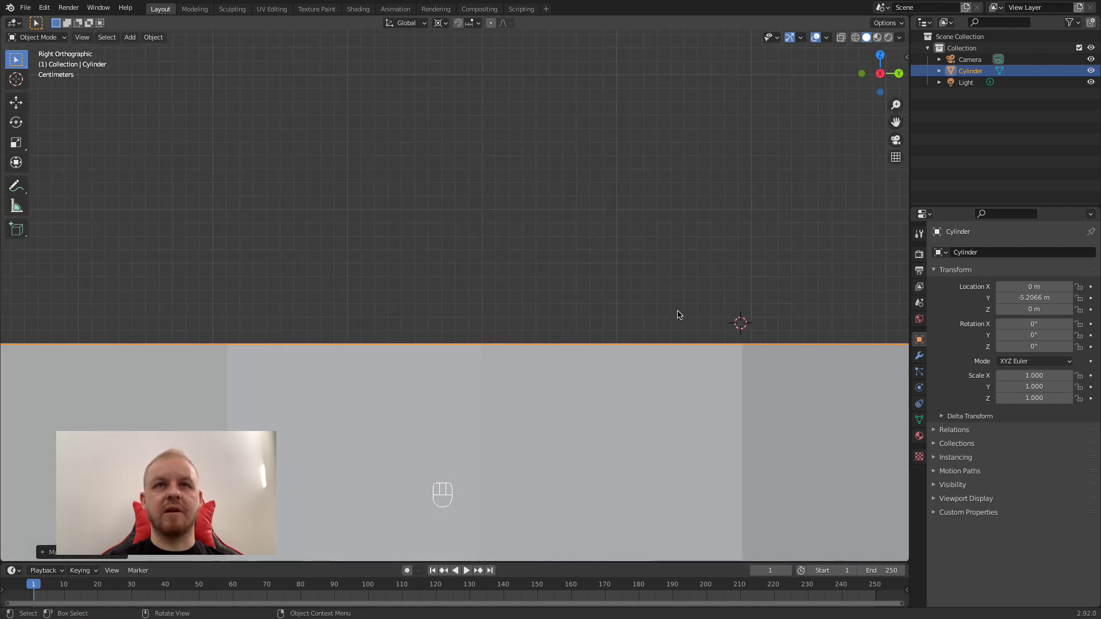
{"action": "middle_click_drag", "start_coordinate": [679, 312], "coordinate": [376, 295], "text": "shift"}
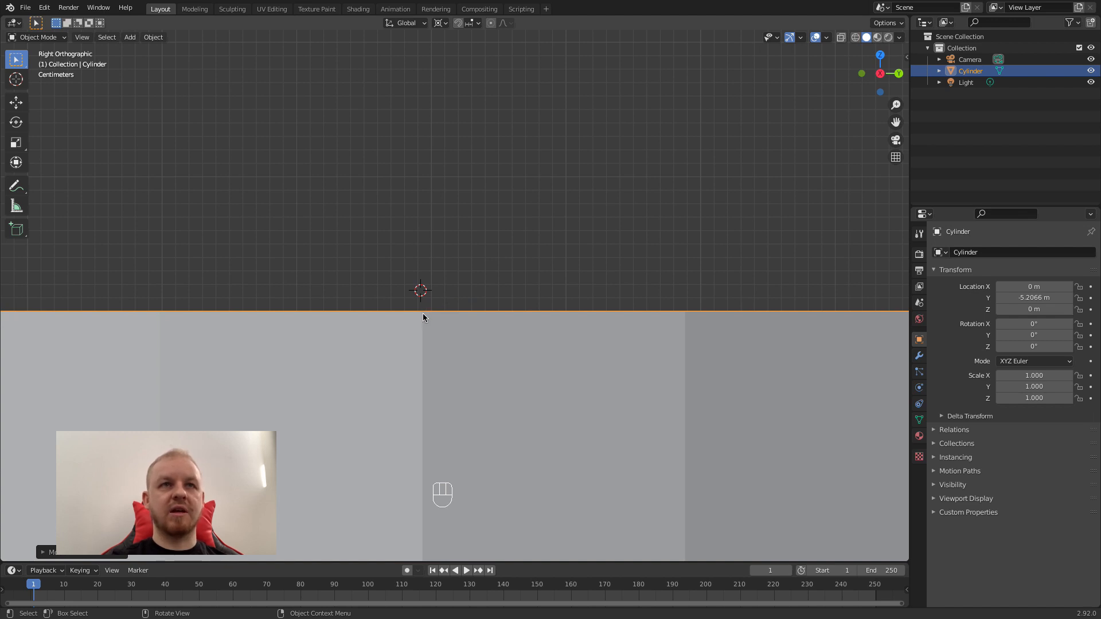
{"action": "scroll", "coordinate": [424, 315], "scroll_direction": "down", "scroll_amount": 5}
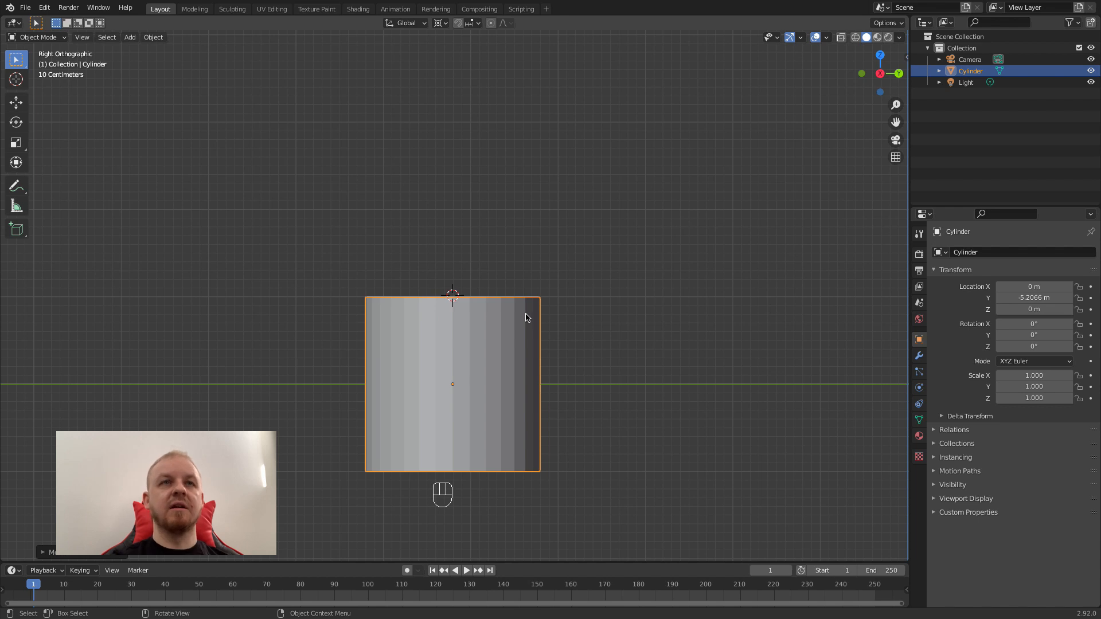
Reposition the 3D cursor freely at several spots around the cylinder, ending just outside its top corner on the positive Y side
{"action": "key", "text": "shift"}
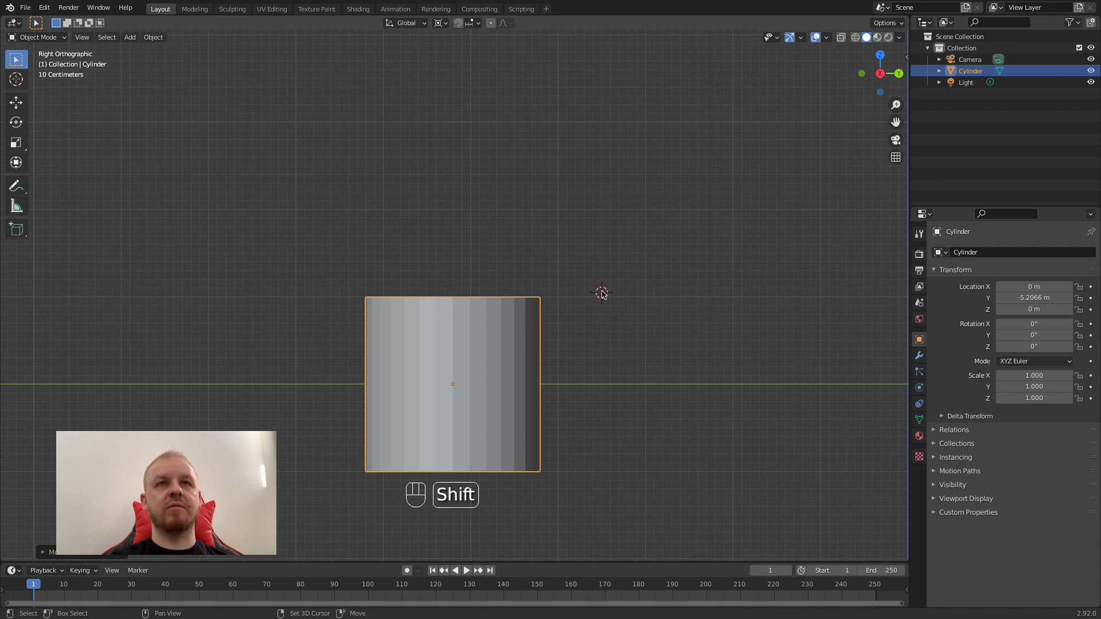
{"action": "right_click", "coordinate": [536, 197], "text": "shift"}
{"action": "right_click", "coordinate": [644, 198], "text": "shift"}
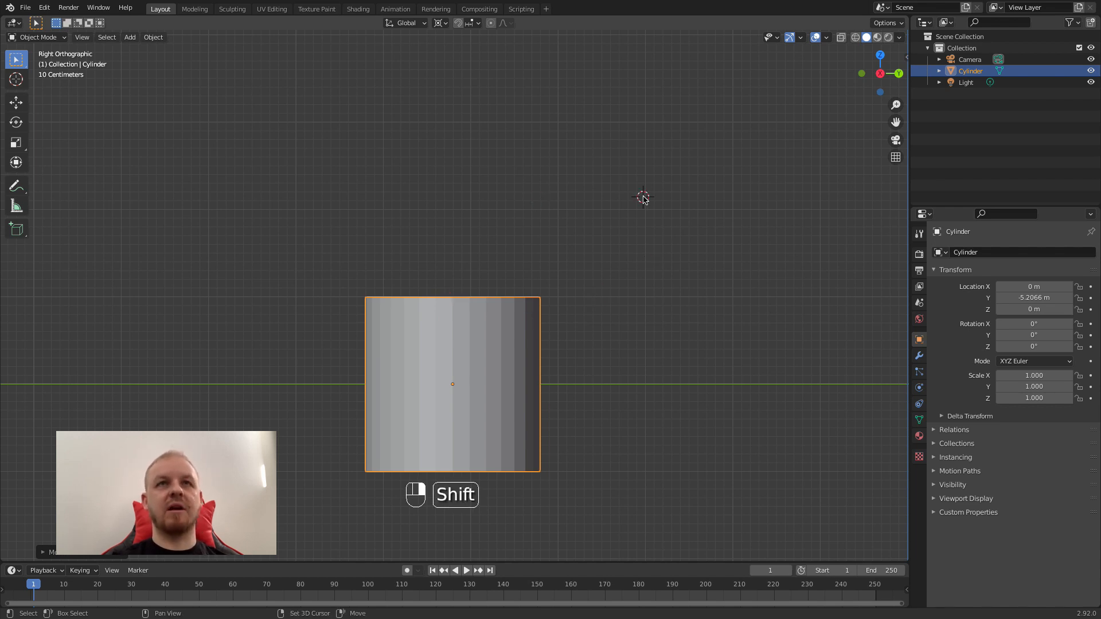
{"action": "right_click", "coordinate": [658, 275], "text": "shift"}
{"action": "right_click", "coordinate": [552, 291], "text": "shift"}
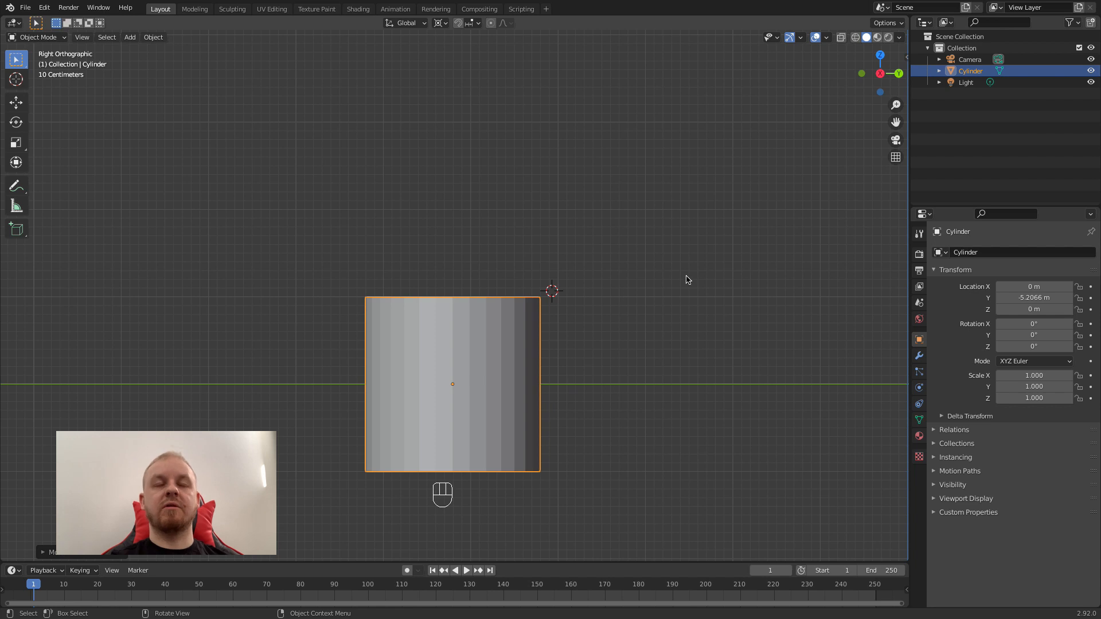
Show the transform sidebar, shift the cylinder to X 0.65 m and Y -5.1366 m, and try a free move, cancelling it
{"action": "key", "text": "n"}
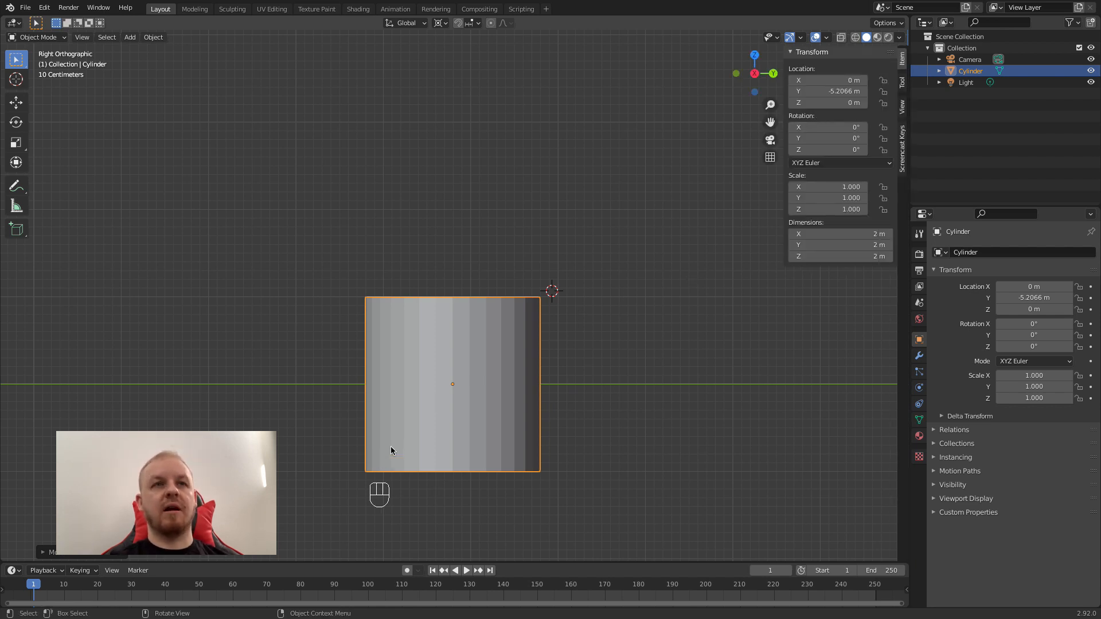
{"action": "key", "text": "n"}
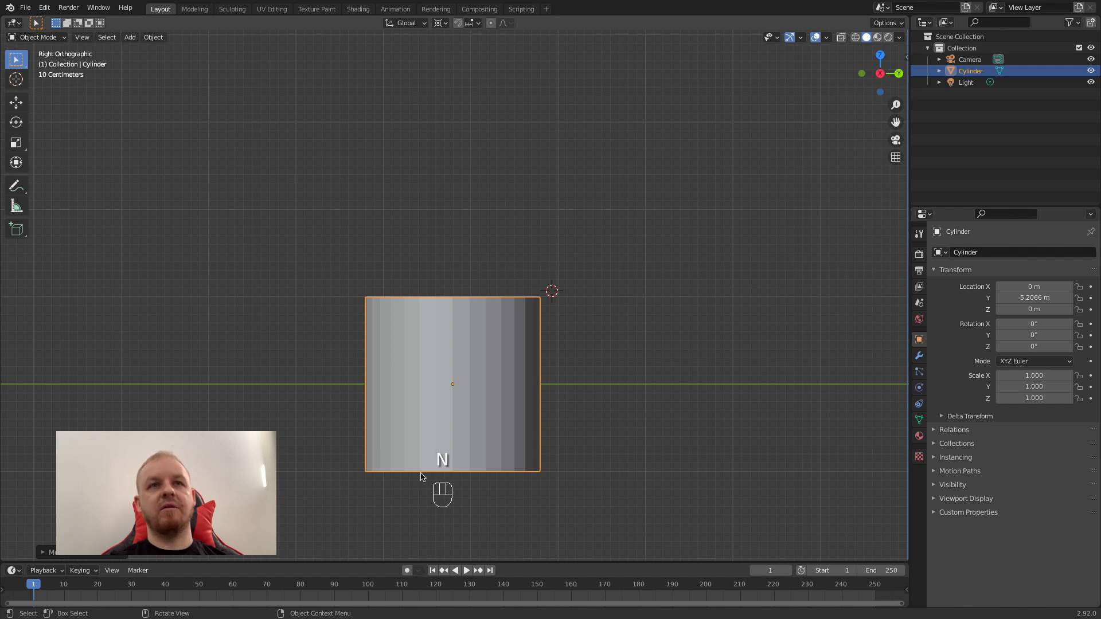
{"action": "key", "text": "n"}
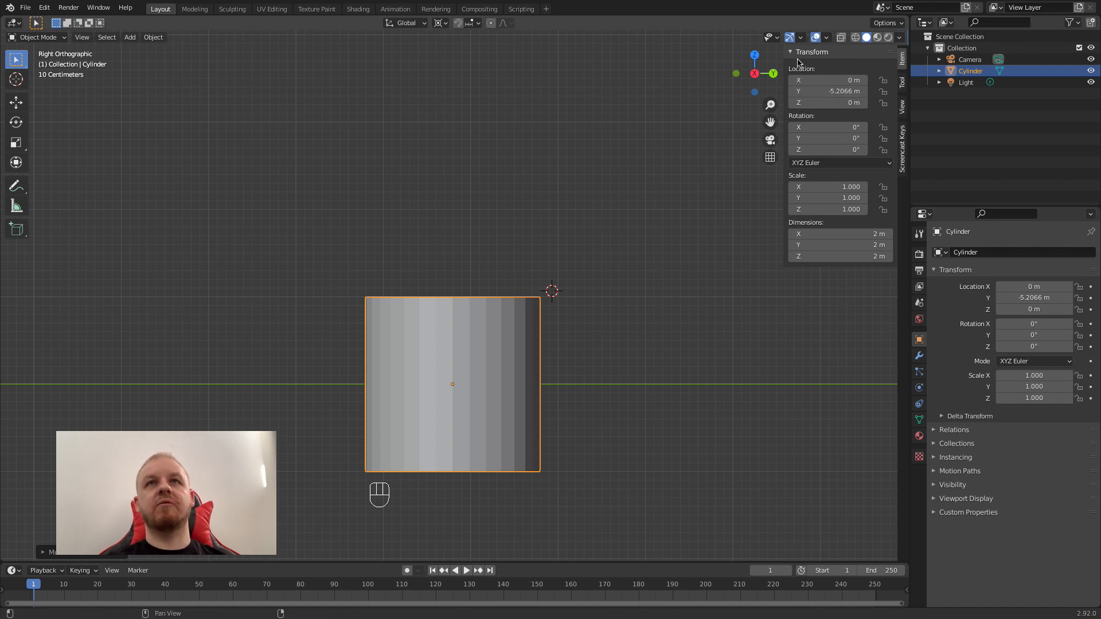
{"action": "mouse_move", "coordinate": [829, 81]}
{"action": "left_mouse_down"}
{"action": "mouse_move", "coordinate": [855, 80]}
{"action": "mouse_move", "coordinate": [761, 90]}
{"action": "mouse_move", "coordinate": [833, 90]}
{"action": "mouse_move", "coordinate": [696, 90]}
{"action": "mouse_move", "coordinate": [941, 90]}
{"action": "mouse_move", "coordinate": [792, 91]}
{"action": "mouse_move", "coordinate": [811, 91]}
{"action": "left_mouse_up"}
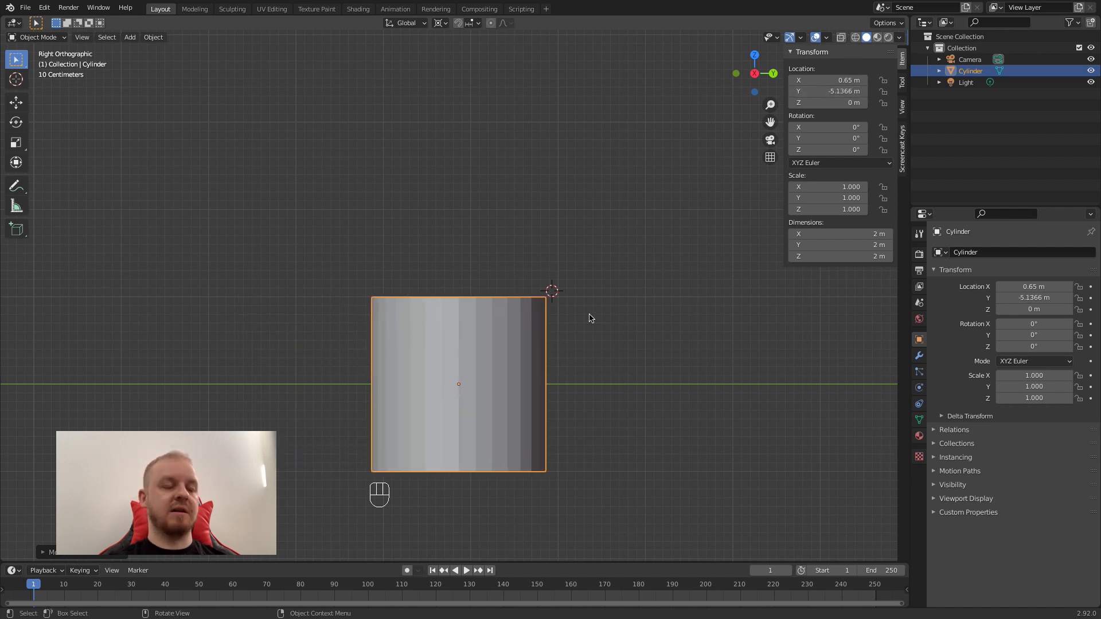
{"action": "key", "text": "g"}
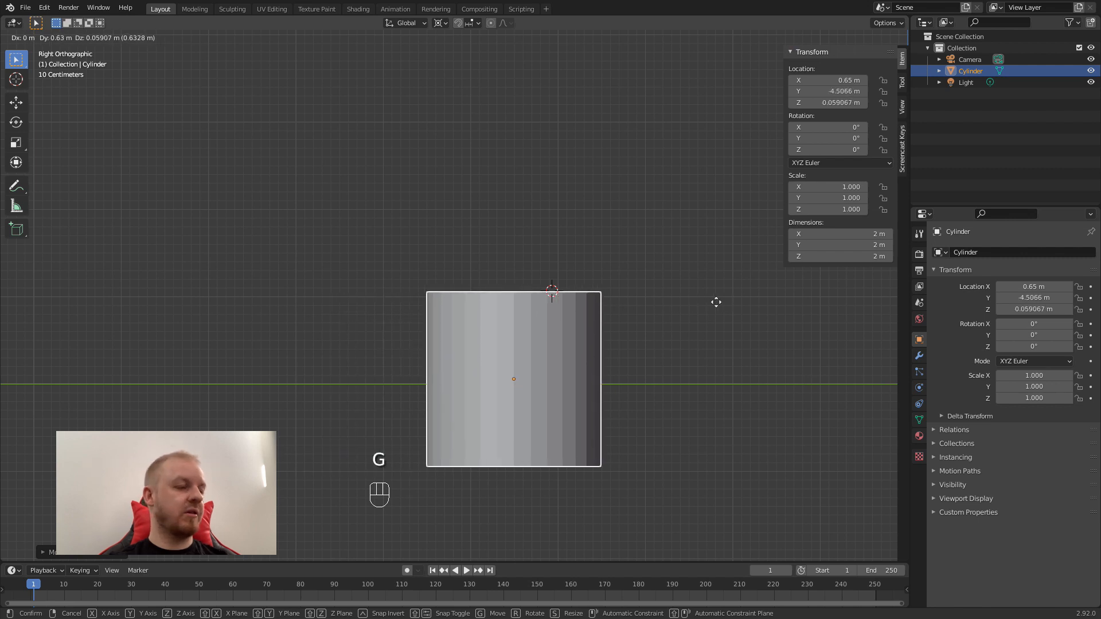
{"action": "right_click", "coordinate": [716, 302]}
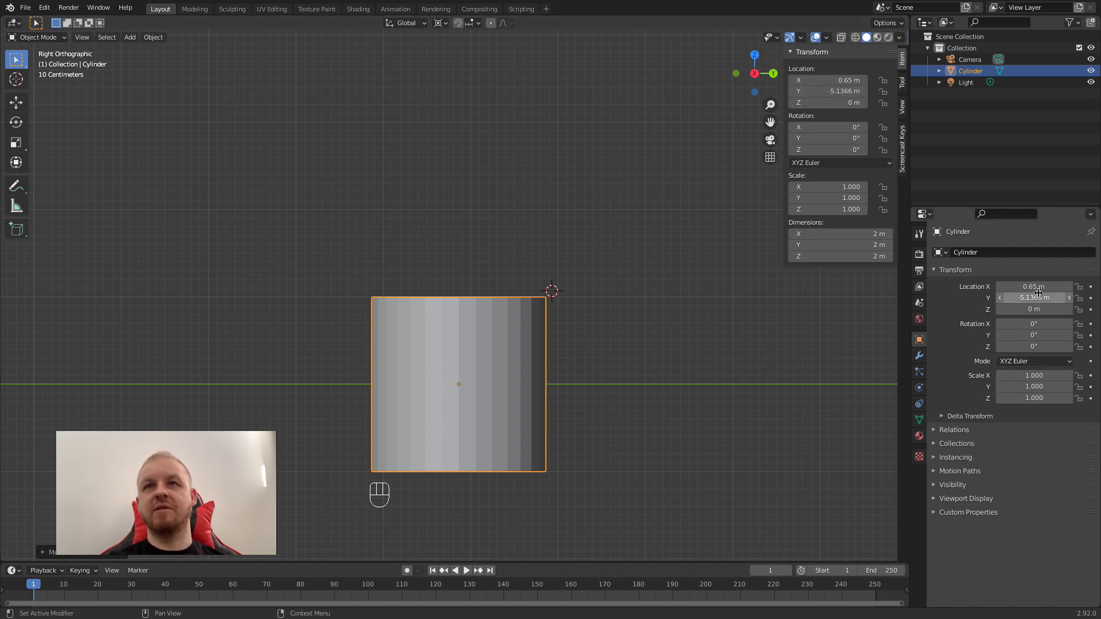
Set the cylinder's Y location to exactly 2 m, leaving its X and Z locations alone
{"action": "mouse_move", "coordinate": [1037, 300]}
{"action": "left_mouse_down"}
{"action": "mouse_move", "coordinate": [1020, 300]}
{"action": "mouse_move", "coordinate": [1045, 300]}
{"action": "left_mouse_up"}
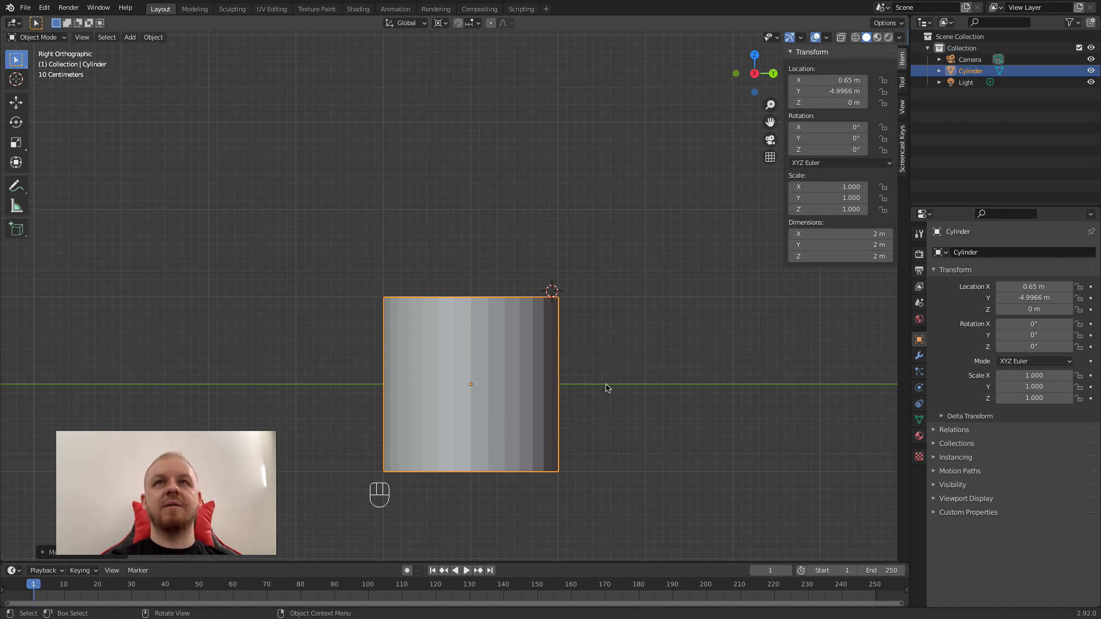
{"action": "left_click", "coordinate": [835, 93]}
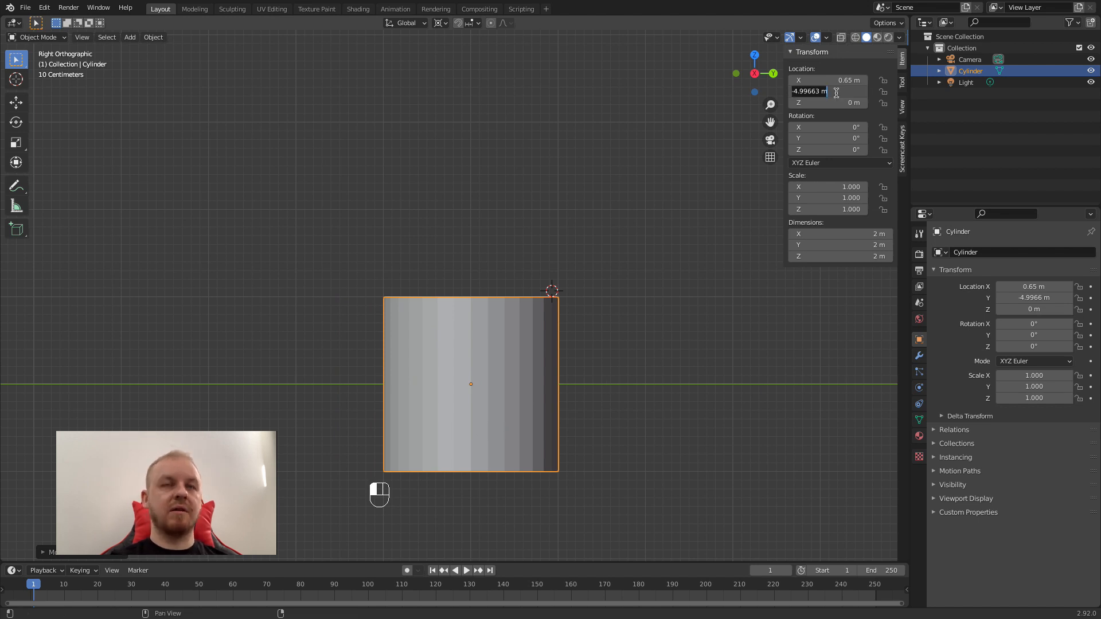
{"action": "type", "text": "2"}
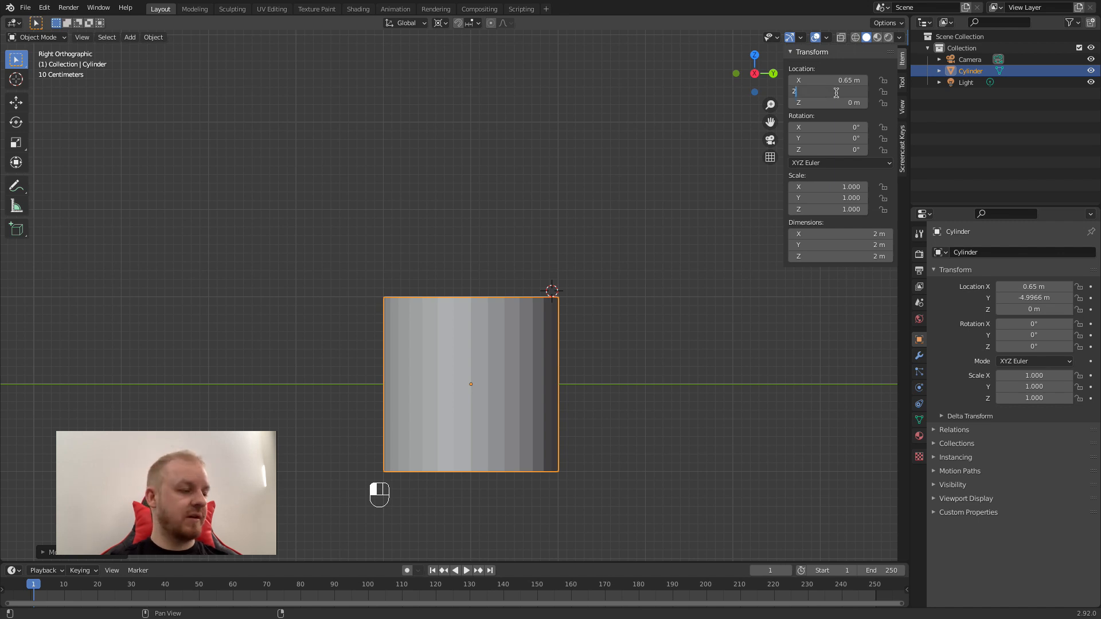
{"action": "key", "text": "Return"}
{"action": "scroll", "coordinate": [571, 290], "scroll_direction": "down", "scroll_amount": 6}
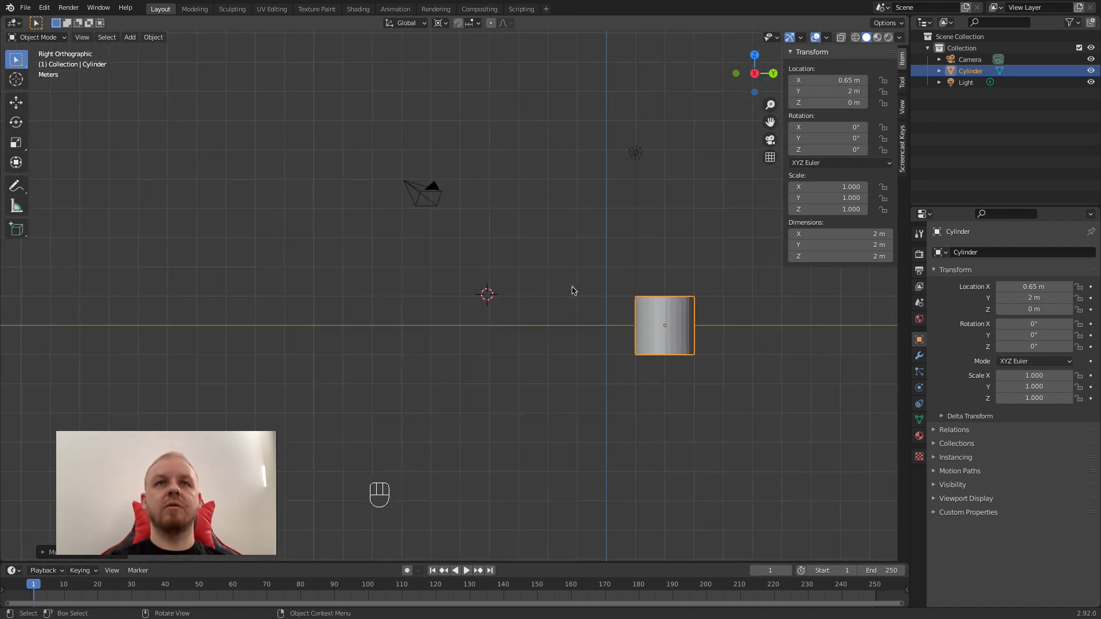
{"action": "middle_click_drag", "start_coordinate": [688, 291], "coordinate": [576, 296], "text": "shift"}
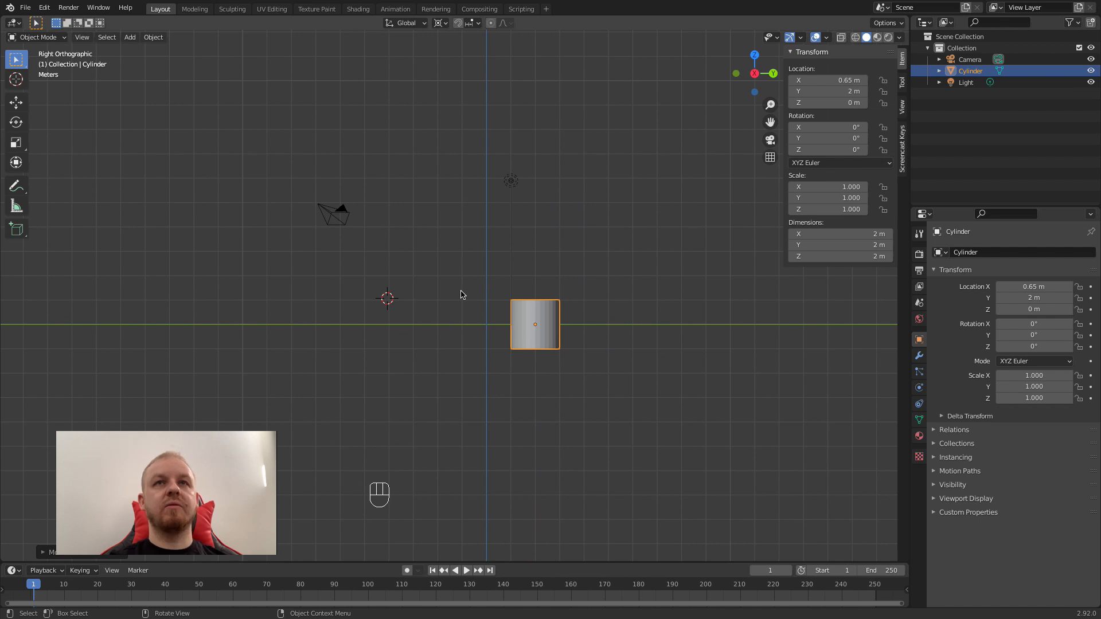
{"action": "scroll", "coordinate": [462, 295], "scroll_direction": "up", "scroll_amount": 2}
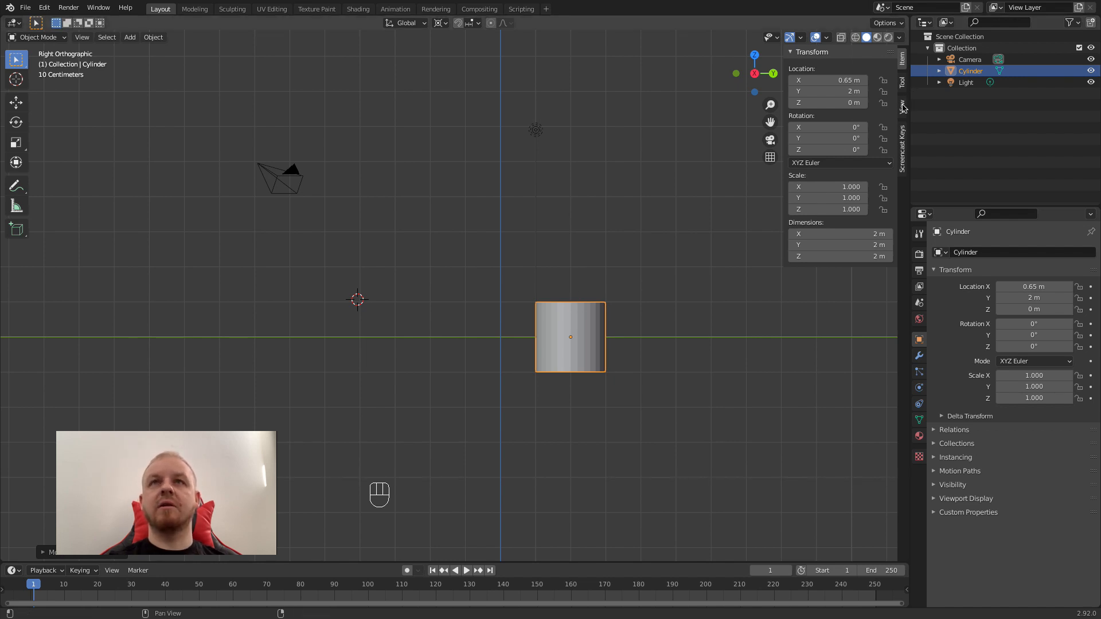
Show the 3D cursor's location settings, collapse the View settings, and set the cursor's Y location to 2 m
{"action": "left_click", "coordinate": [905, 87]}
{"action": "left_click", "coordinate": [904, 112]}
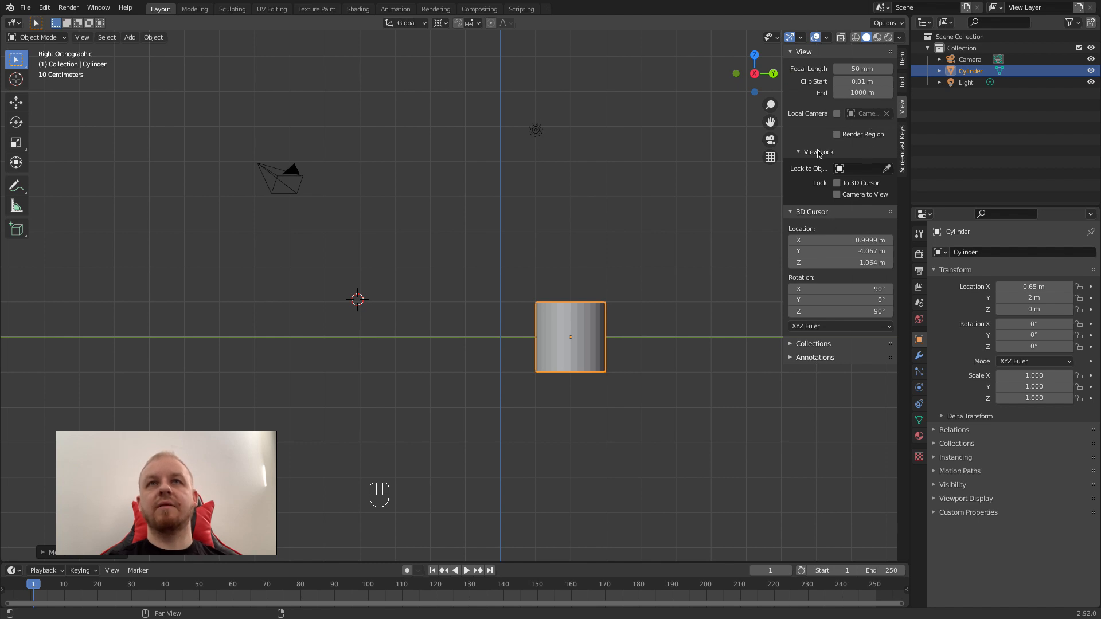
{"action": "left_click", "coordinate": [792, 52]}
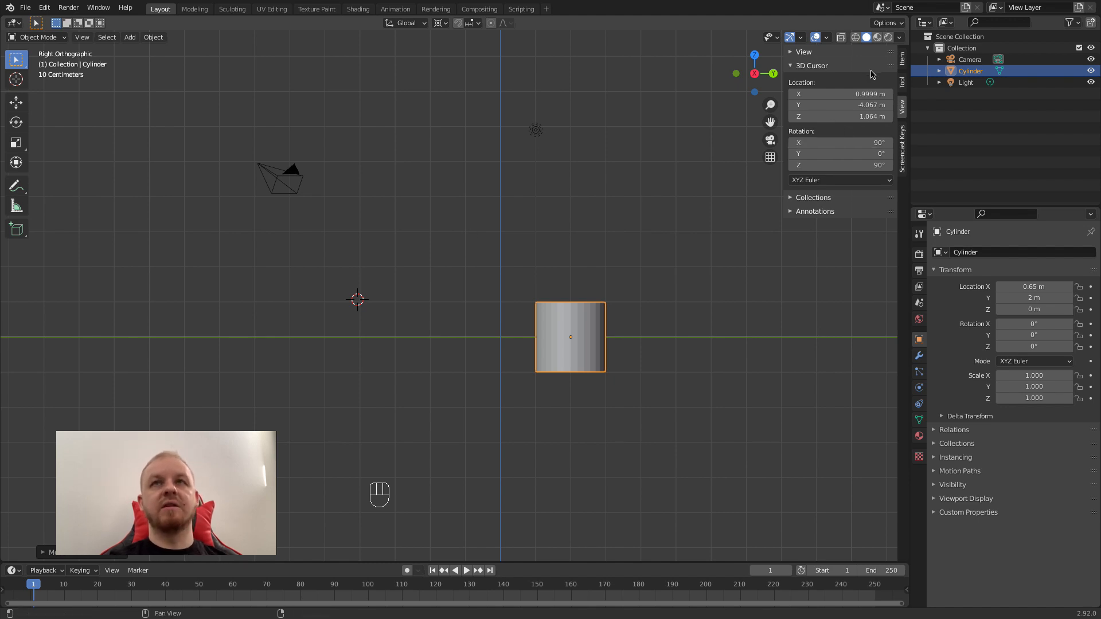
{"action": "left_click_drag", "start_coordinate": [843, 105], "coordinate": [865, 106]}
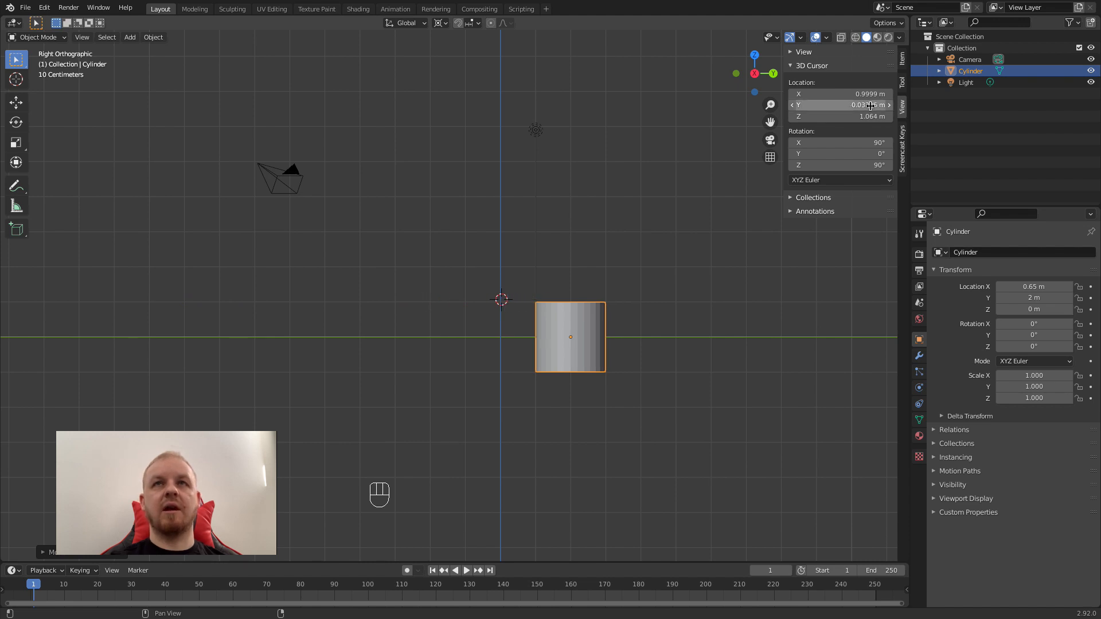
{"action": "left_click", "coordinate": [870, 106]}
{"action": "type", "text": "2"}
{"action": "key", "text": "Return"}
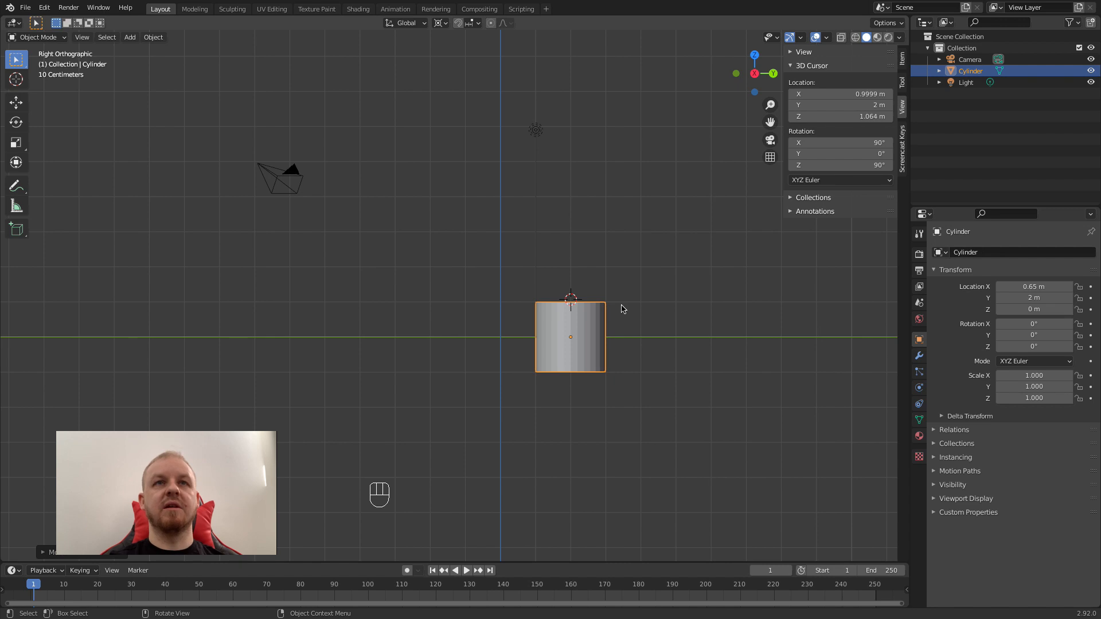
Set the 3D cursor's Z location to 1 m, level with the cylinder's top face
{"action": "scroll", "coordinate": [606, 304], "scroll_direction": "down", "scroll_amount": 3}
{"action": "scroll", "coordinate": [606, 304], "scroll_direction": "up", "scroll_amount": 3}
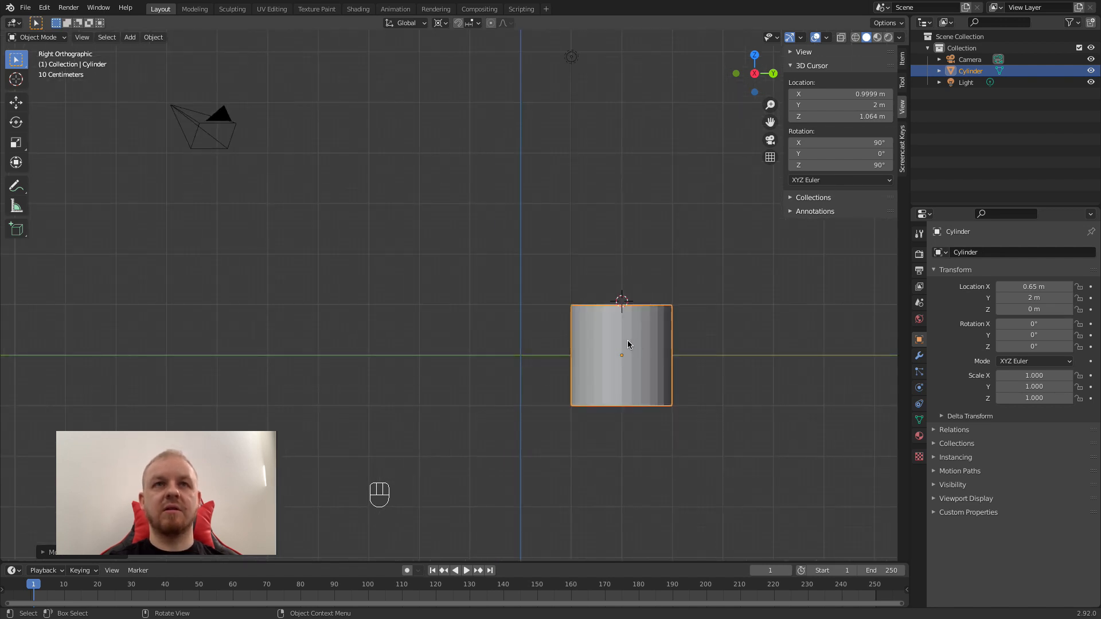
{"action": "scroll", "coordinate": [627, 312], "scroll_direction": "up", "scroll_amount": 3}
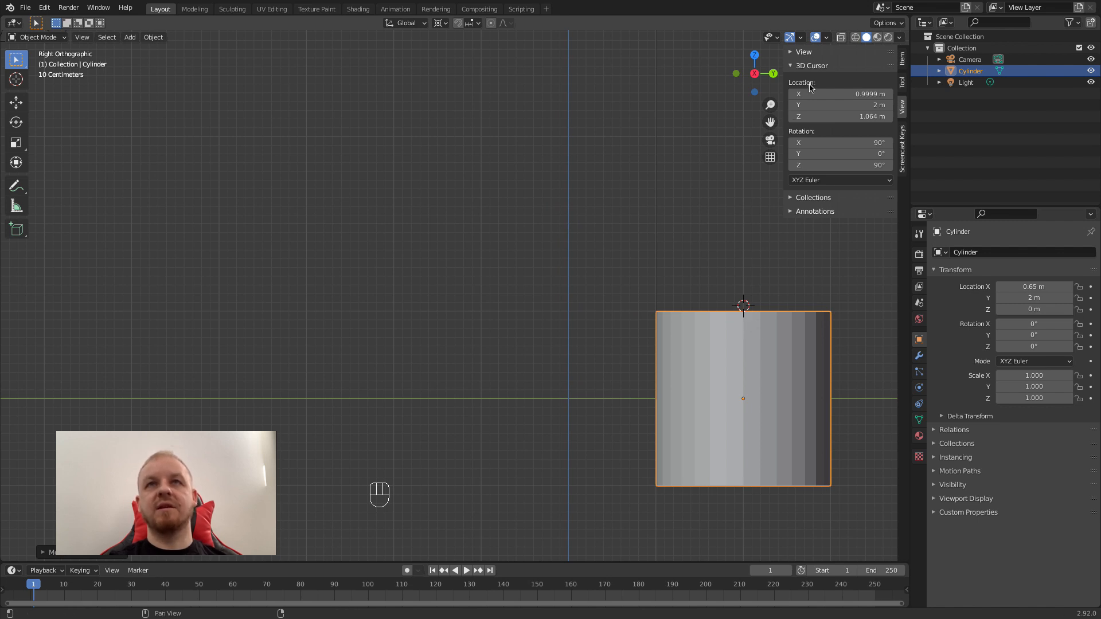
{"action": "double_click", "coordinate": [854, 115]}
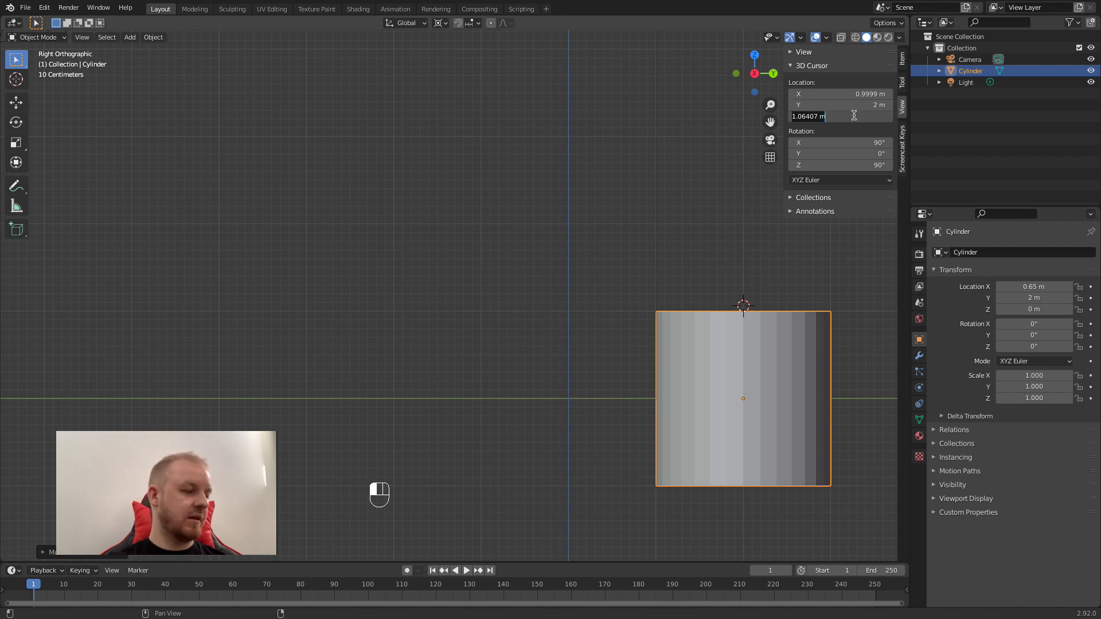
{"action": "type", "text": "1"}
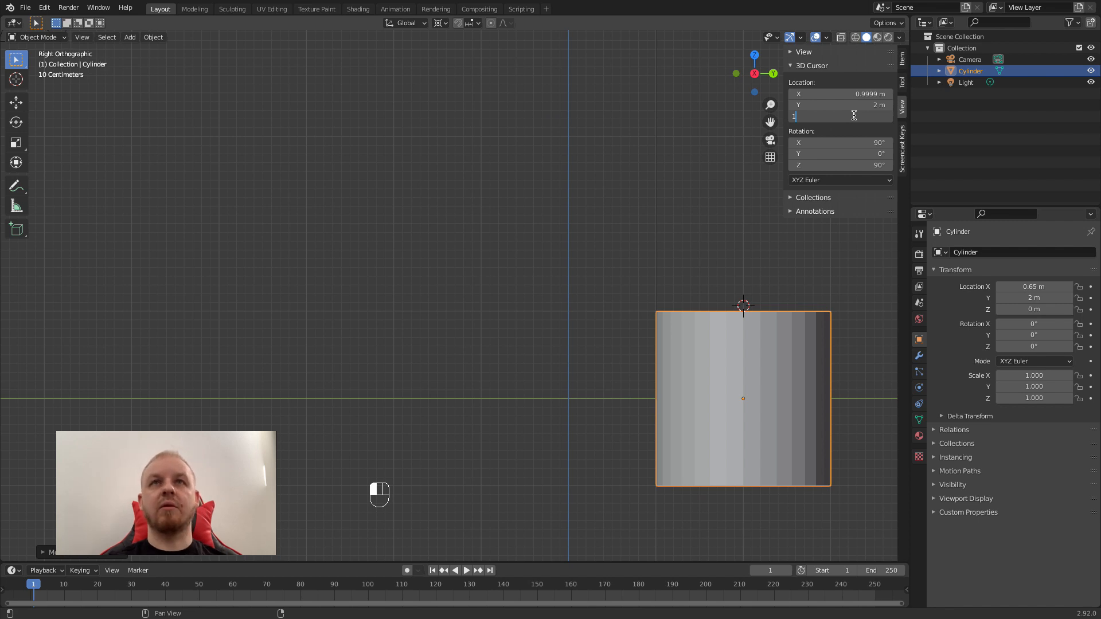
{"action": "key", "text": "Return"}
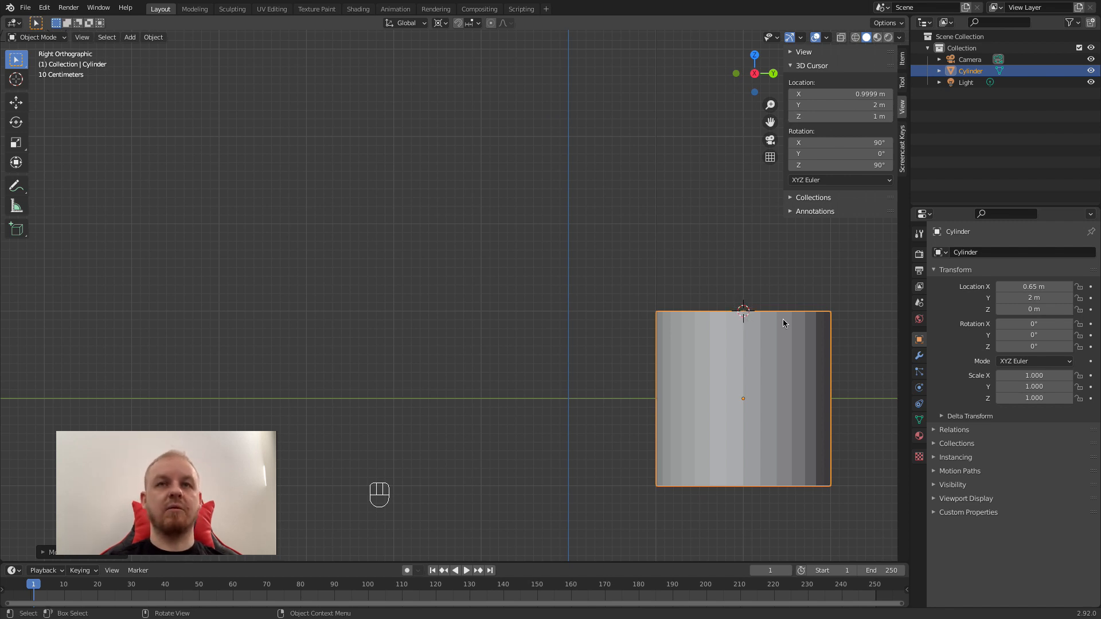
Examine up close how precisely the 3D cursor aligns with the centre of the cylinder's top edge
{"action": "middle_click_drag", "start_coordinate": [746, 318], "coordinate": [602, 315], "text": "shift"}
{"action": "scroll", "coordinate": [602, 315], "scroll_direction": "up", "scroll_amount": 4}
{"action": "middle_click_drag", "start_coordinate": [755, 327], "coordinate": [532, 331], "text": "shift"}
{"action": "scroll", "coordinate": [531, 331], "scroll_direction": "up", "scroll_amount": 6}
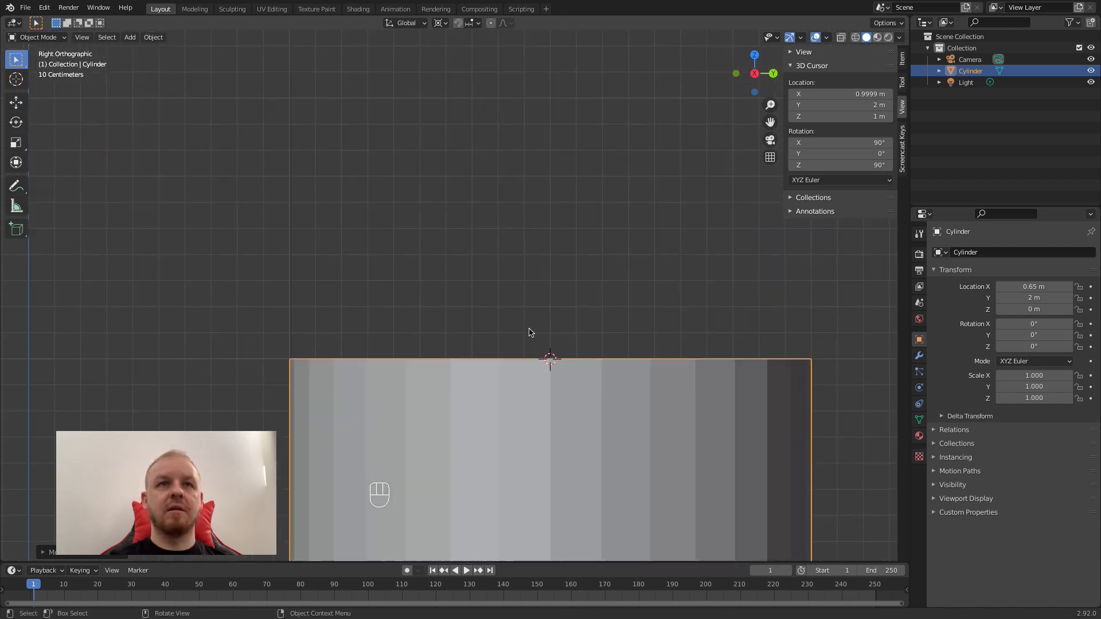
{"action": "middle_click_drag", "start_coordinate": [678, 329], "coordinate": [518, 128], "text": "shift"}
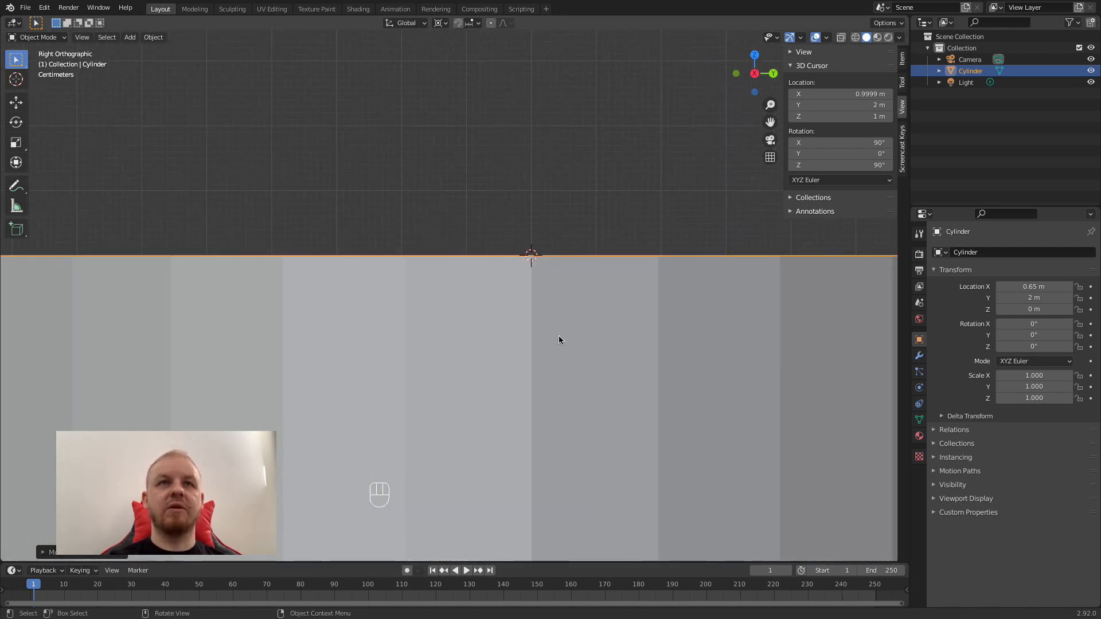
{"action": "scroll", "coordinate": [550, 279], "scroll_direction": "up", "scroll_amount": 4}
{"action": "middle_click_drag", "start_coordinate": [651, 226], "coordinate": [569, 276], "text": "shift"}
{"action": "scroll", "coordinate": [548, 269], "scroll_direction": "up", "scroll_amount": 4}
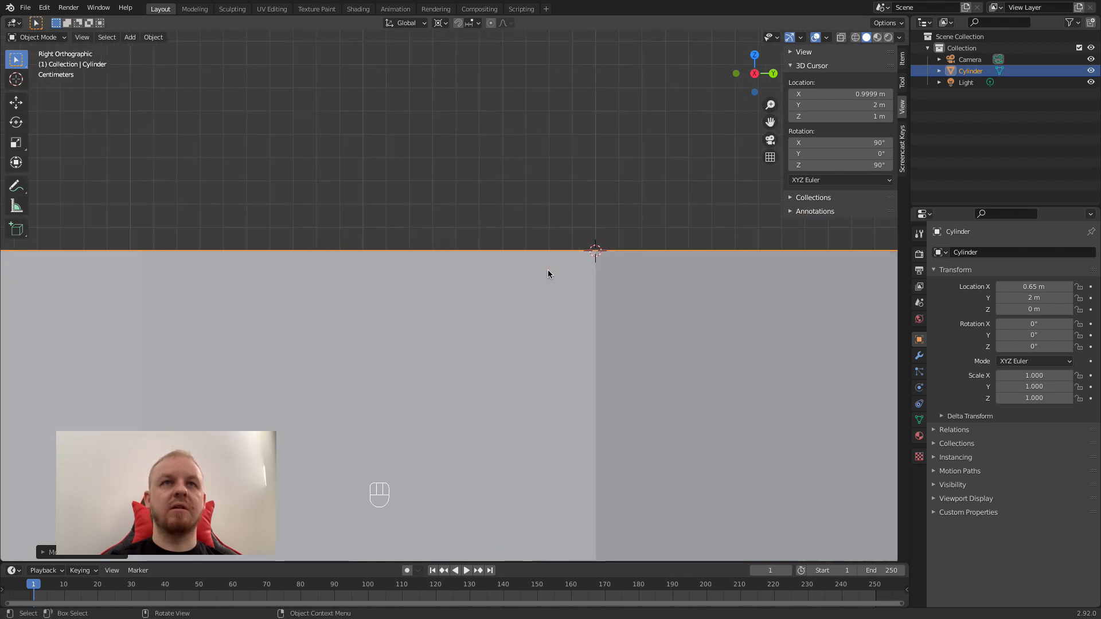
Try rotating the cylinder around the 3D cursor on its top edge, cancelling the rotation
{"action": "scroll", "coordinate": [628, 243], "scroll_direction": "down", "scroll_amount": 3}
{"action": "scroll", "coordinate": [569, 265], "scroll_direction": "down", "scroll_amount": 8}
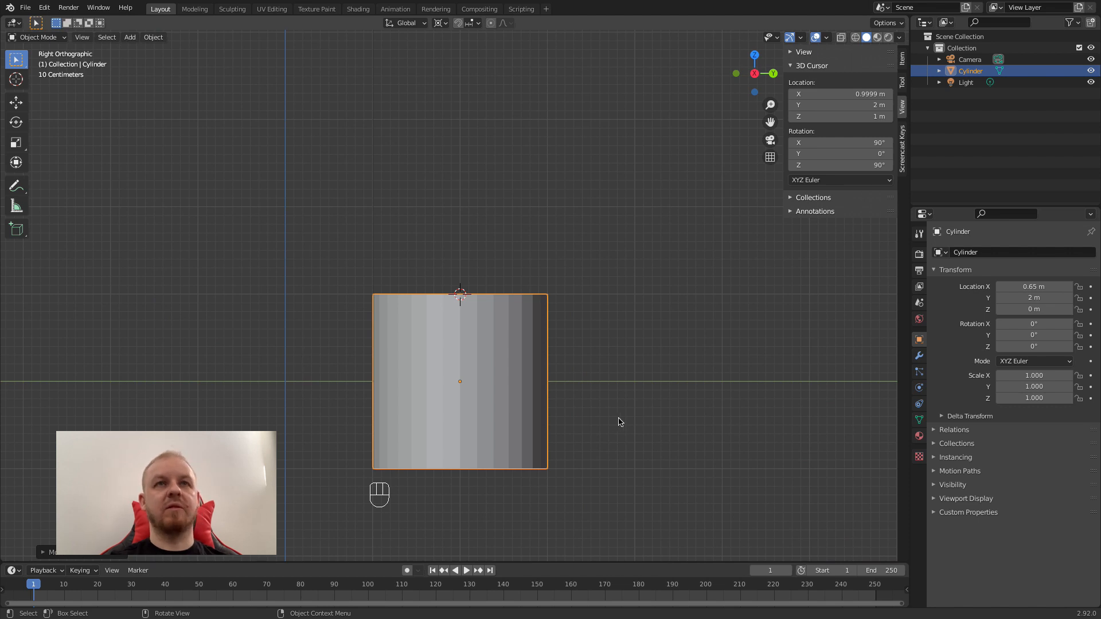
{"action": "key", "text": "r"}
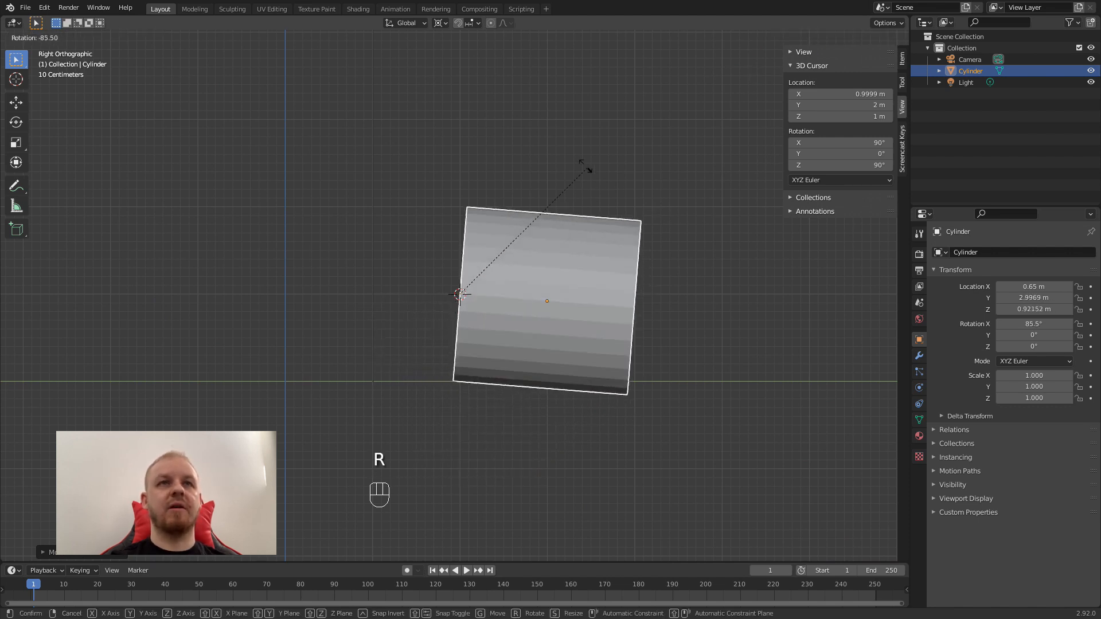
{"action": "right_click", "coordinate": [604, 410]}
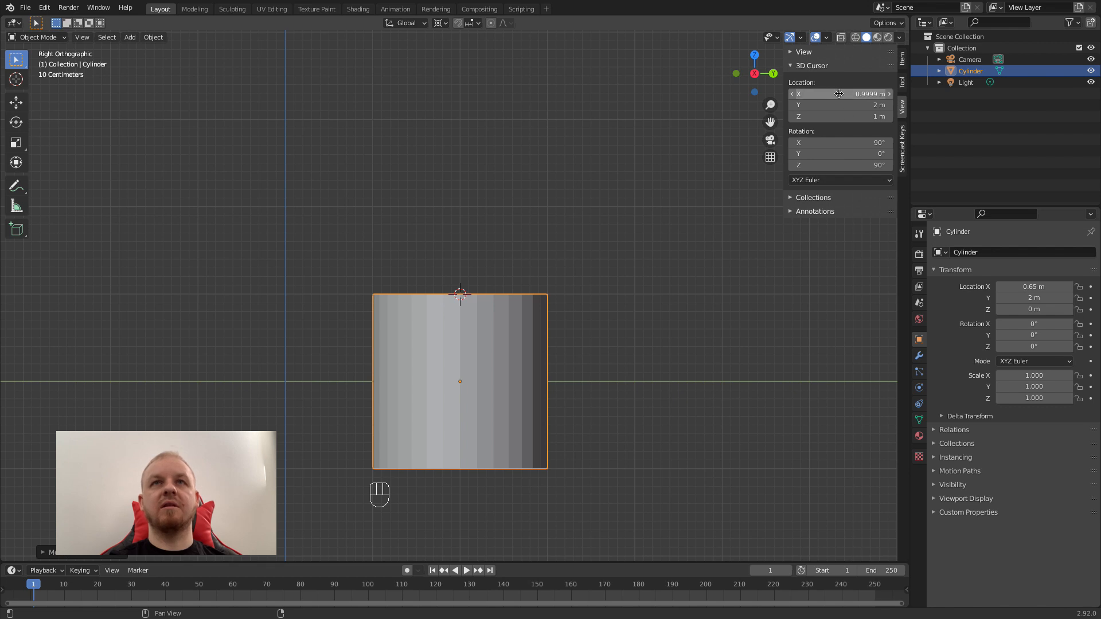
Shift the 3D cursor away from the cylinder to X -15.5 m, Y 3.4 m and Z 2.4 m
{"action": "mouse_move", "coordinate": [839, 94]}
{"action": "left_mouse_down"}
{"action": "mouse_move", "coordinate": [803, 93]}
{"action": "mouse_move", "coordinate": [895, 105]}
{"action": "mouse_move", "coordinate": [841, 115]}
{"action": "left_mouse_up"}
{"action": "left_click", "coordinate": [876, 116]}
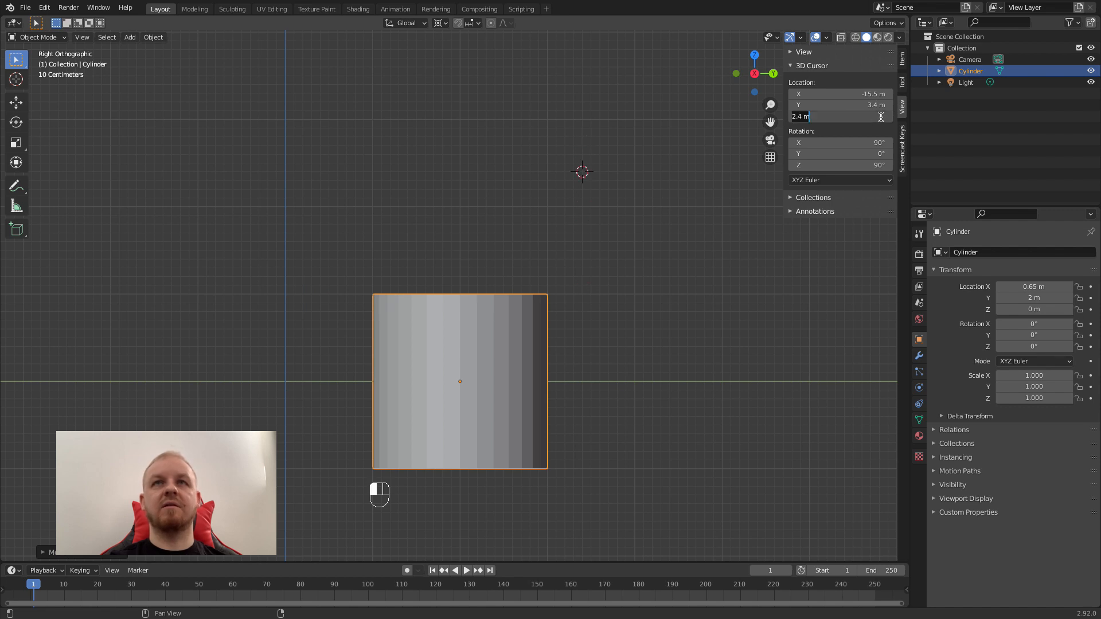
{"action": "key", "text": "Return"}
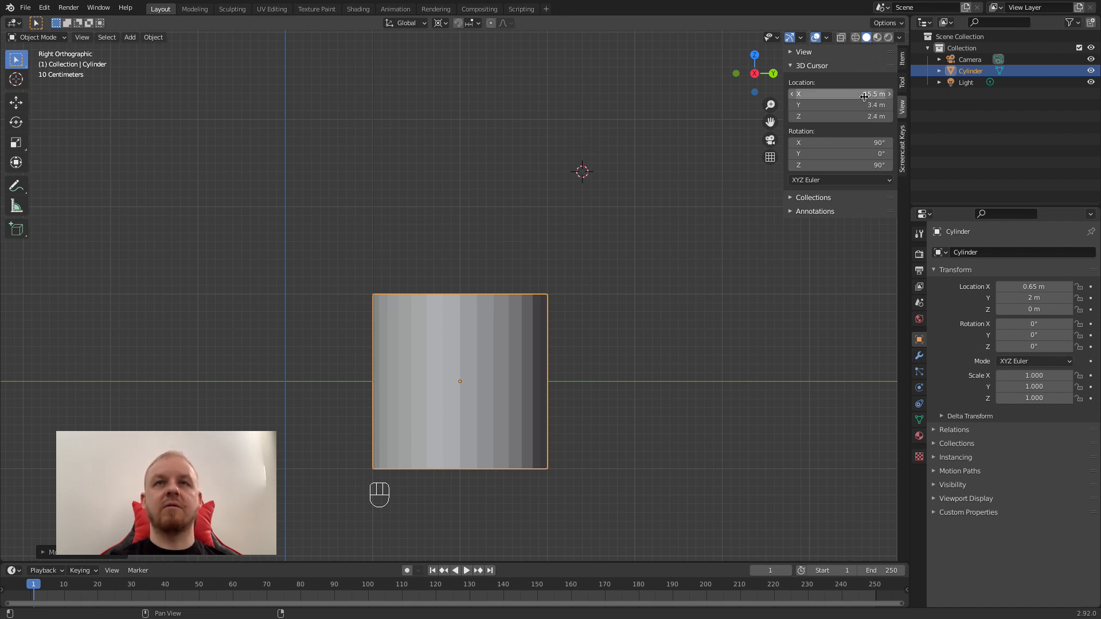
Reset the 3D cursor to the world origin by entering 0 for its X, Y and Z locations together, and repeat the entry
{"action": "left_click_drag", "start_coordinate": [864, 95], "coordinate": [864, 116]}
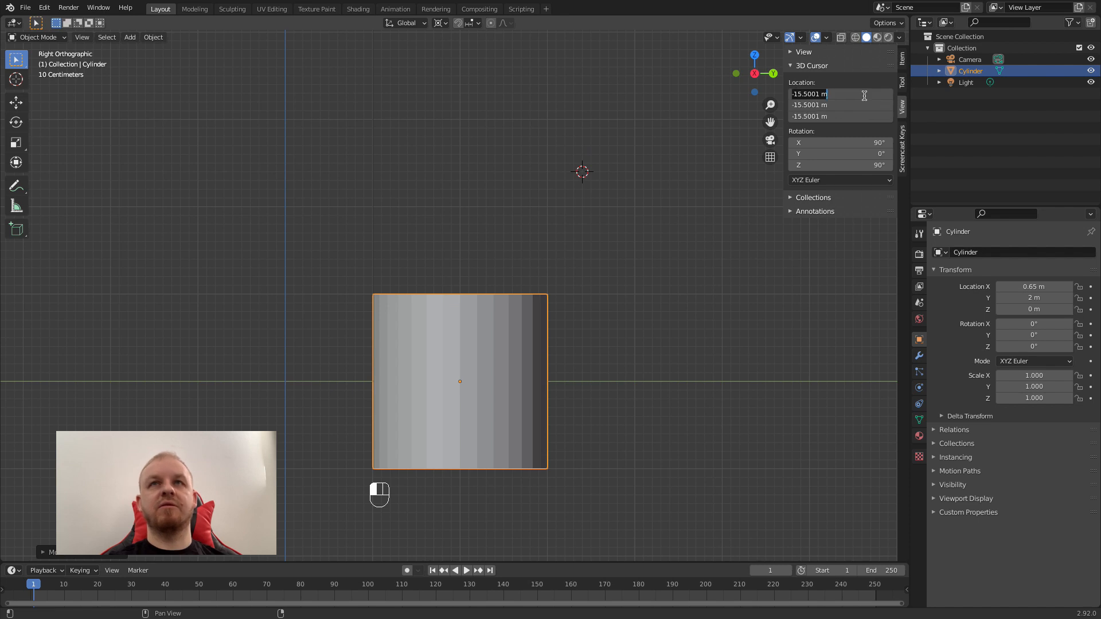
{"action": "type", "text": "0"}
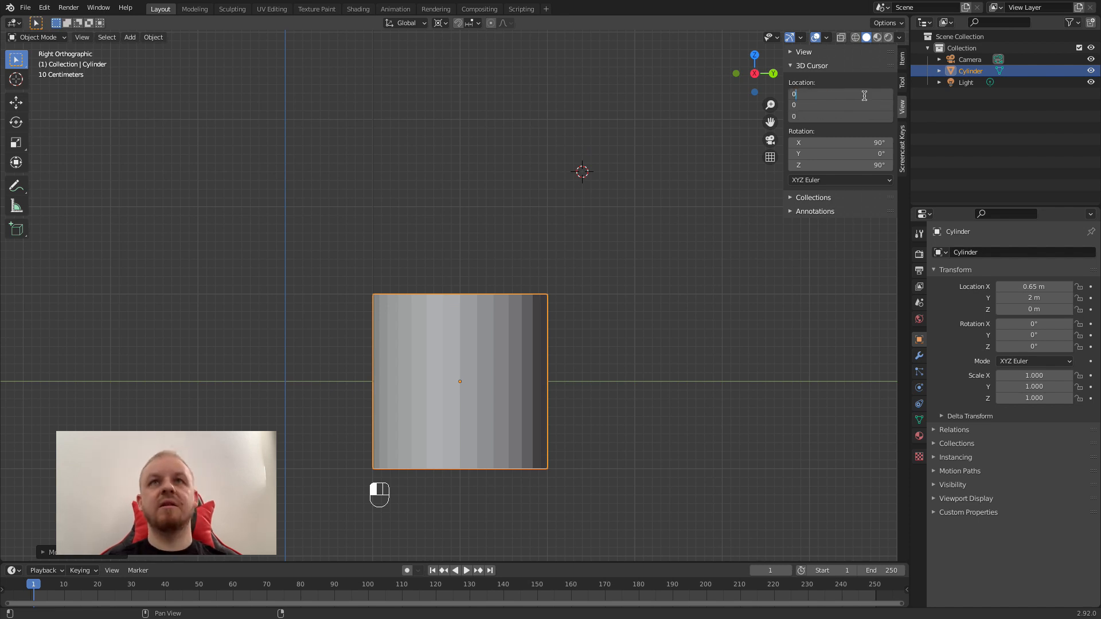
{"action": "key", "text": "Return"}
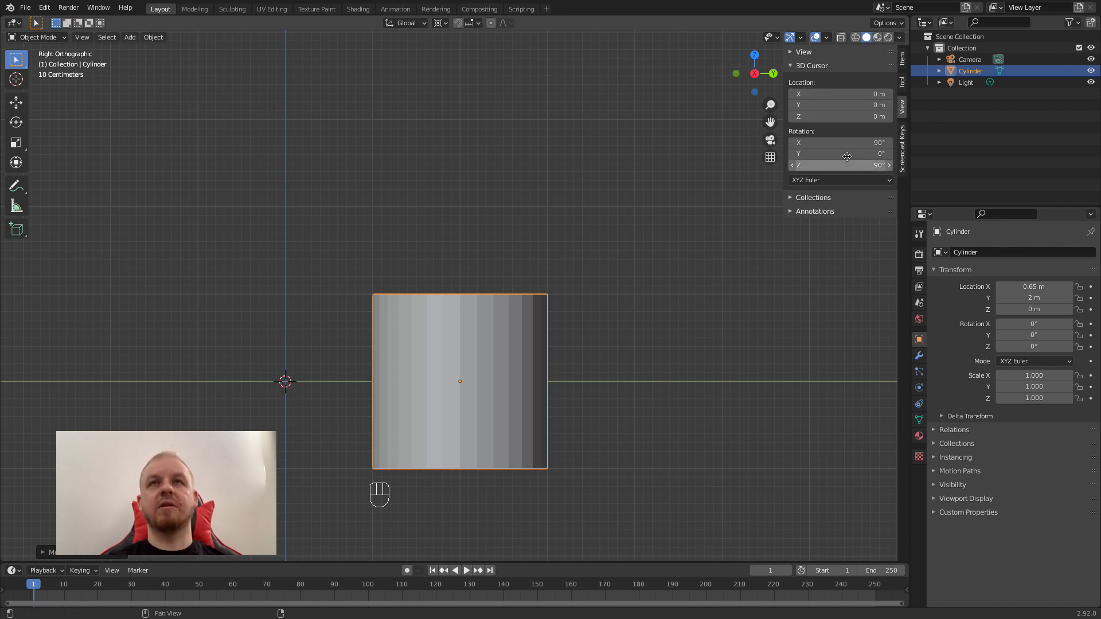
{"action": "left_click", "coordinate": [865, 92]}
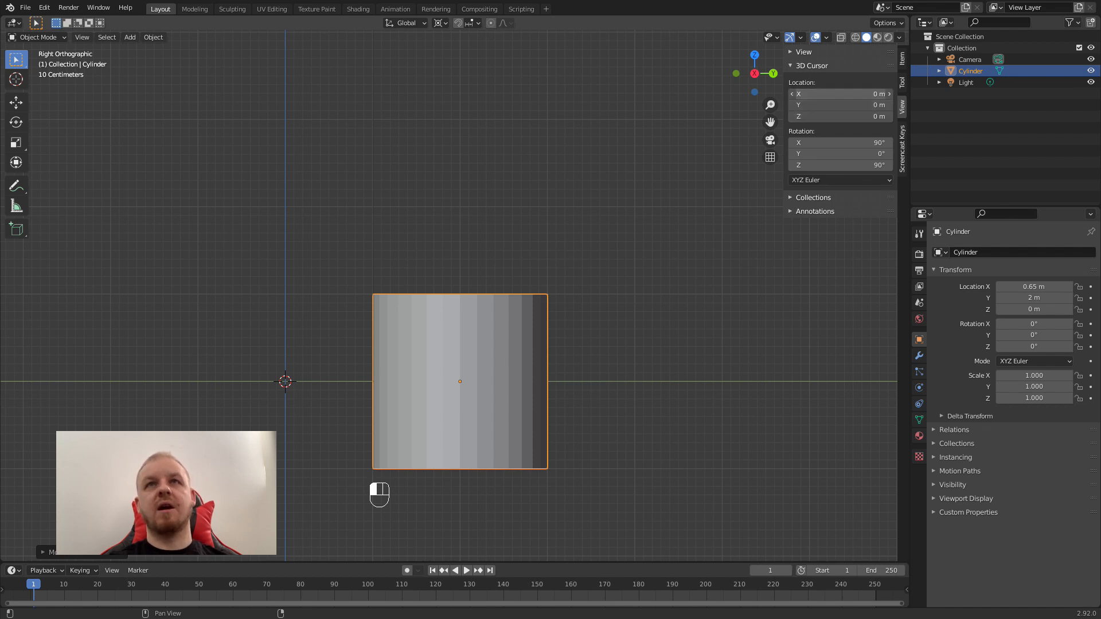
{"action": "left_click_drag", "start_coordinate": [864, 92], "coordinate": [864, 117]}
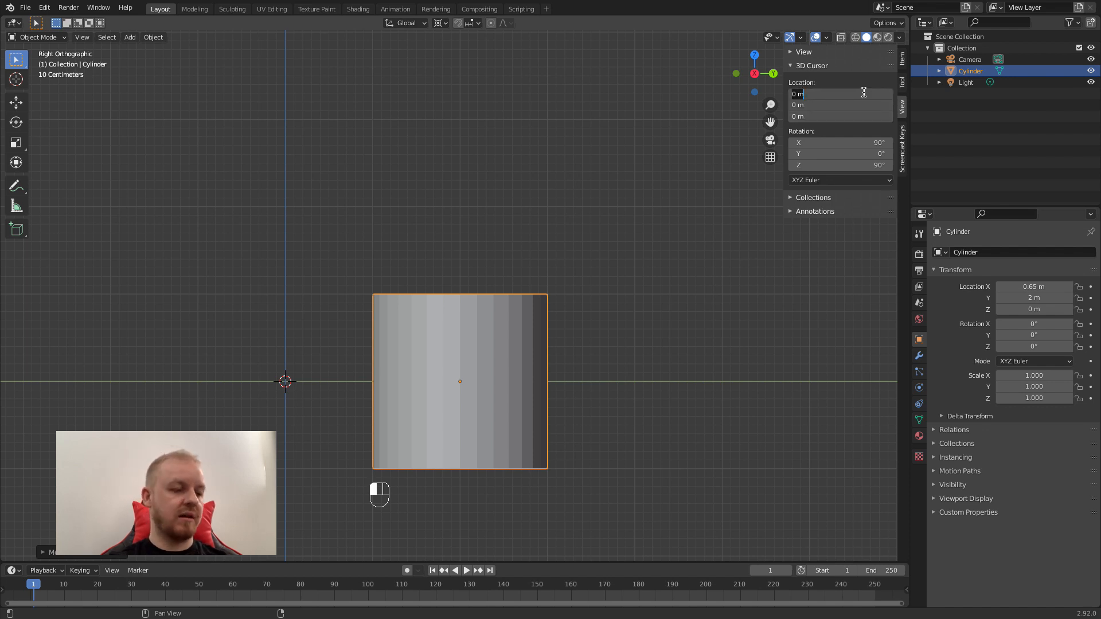
{"action": "type", "text": "0"}
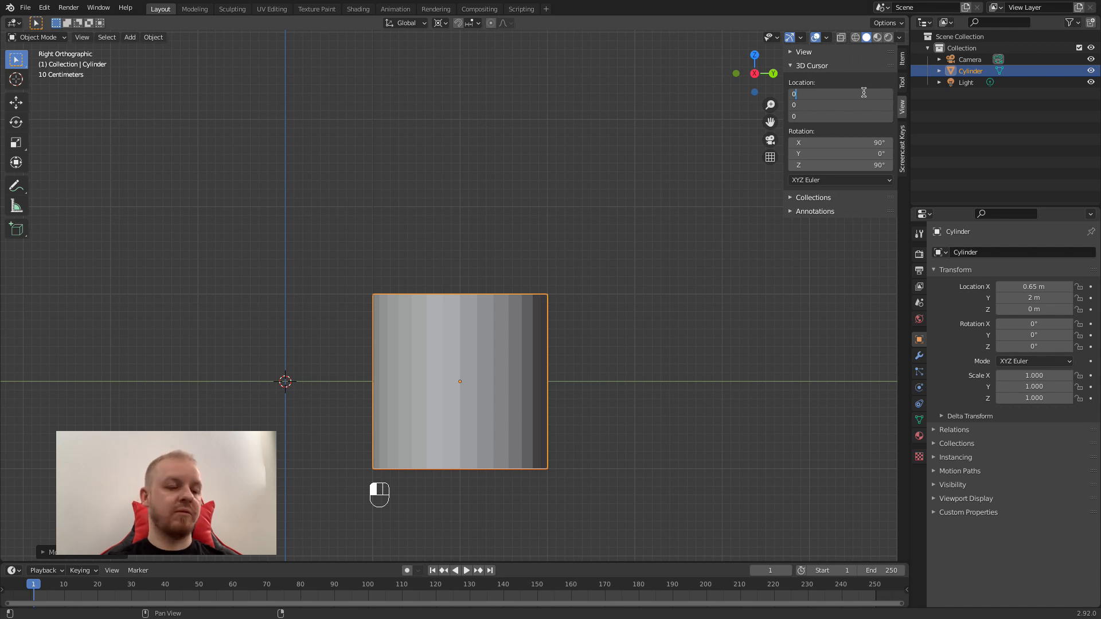
{"action": "key", "text": "Return"}
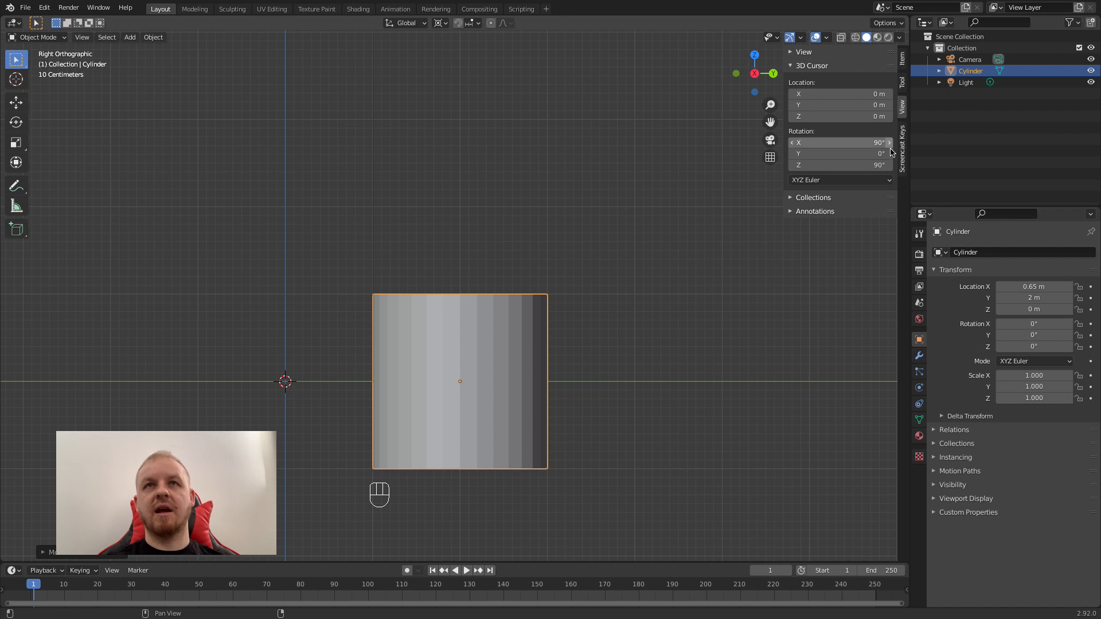
Move the cylinder to the world origin by setting its X, Y and Z locations to 0 m together
{"action": "left_click_drag", "start_coordinate": [1034, 286], "coordinate": [1034, 309]}
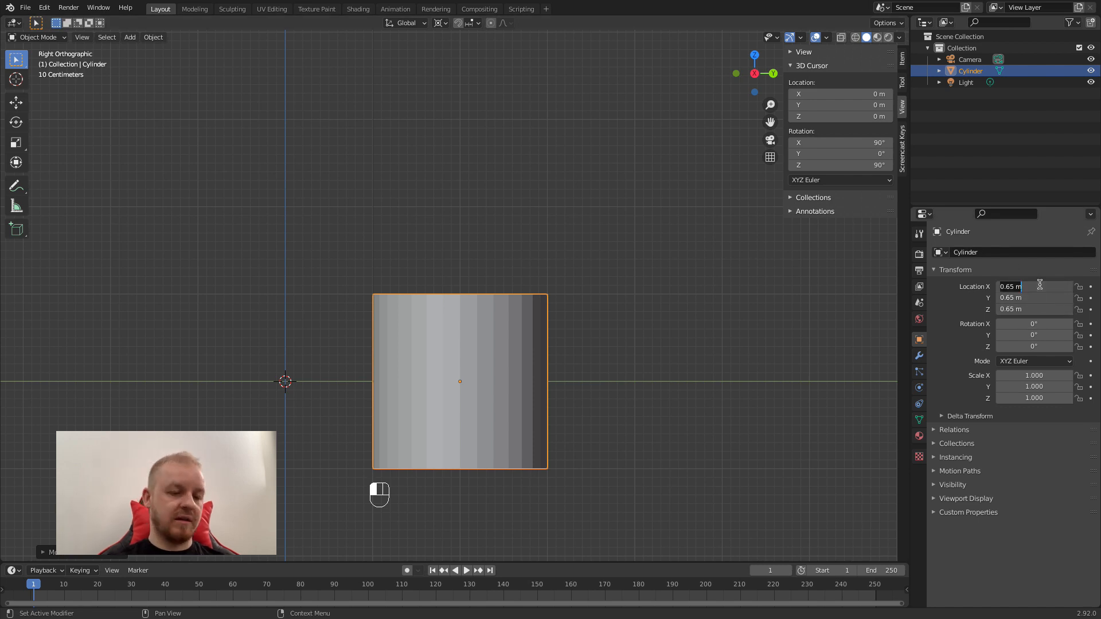
{"action": "type", "text": "0"}
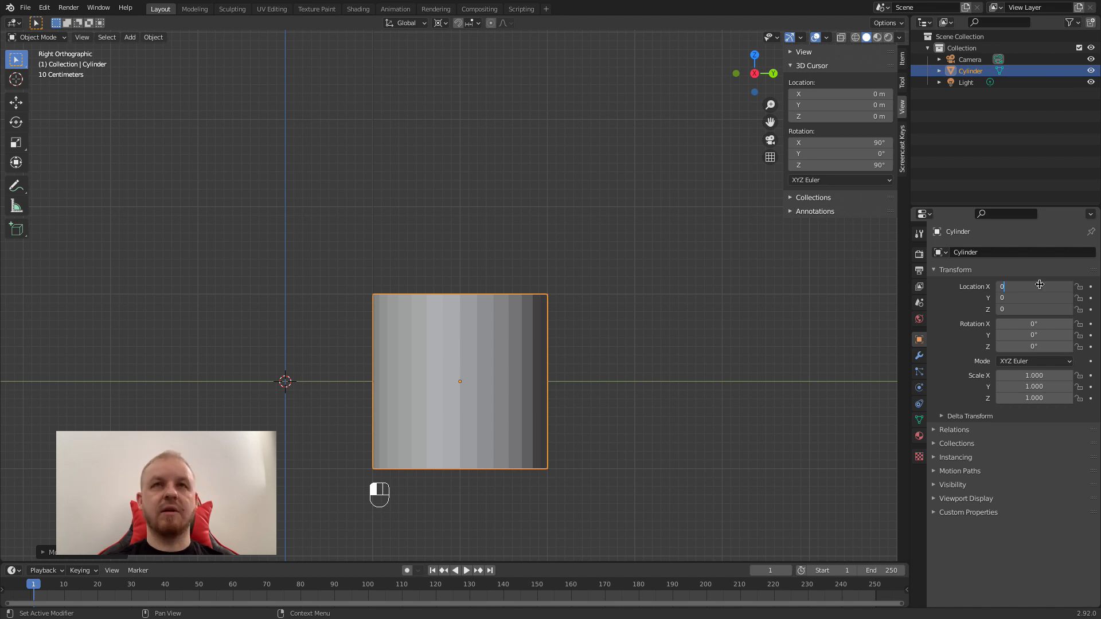
{"action": "key", "text": "Return"}
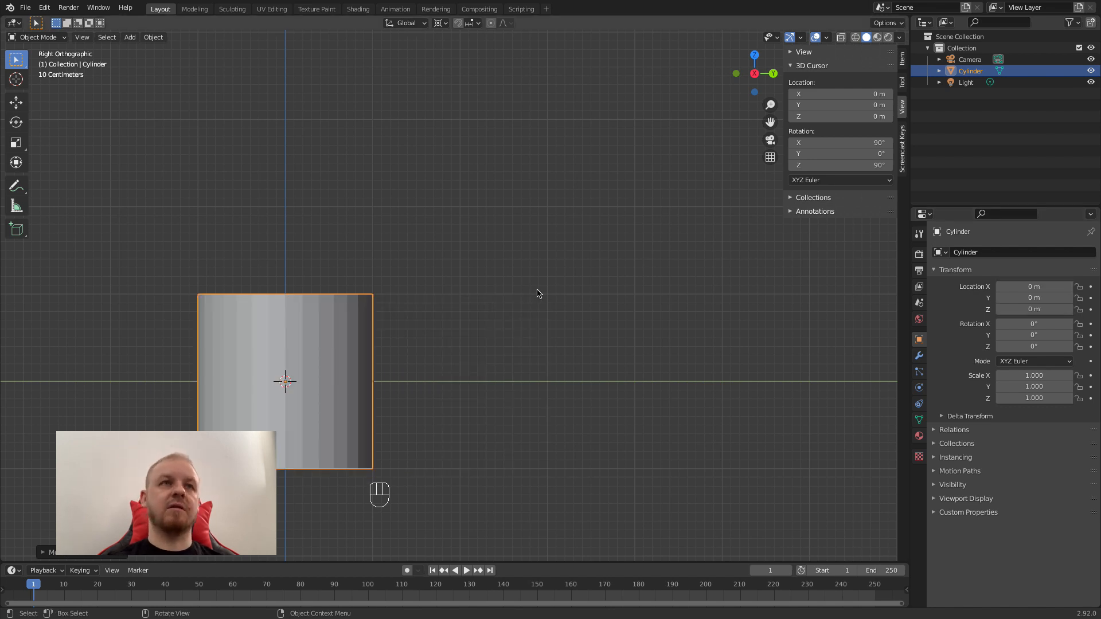
{"action": "middle_click_drag", "start_coordinate": [537, 293], "coordinate": [472, 305]}
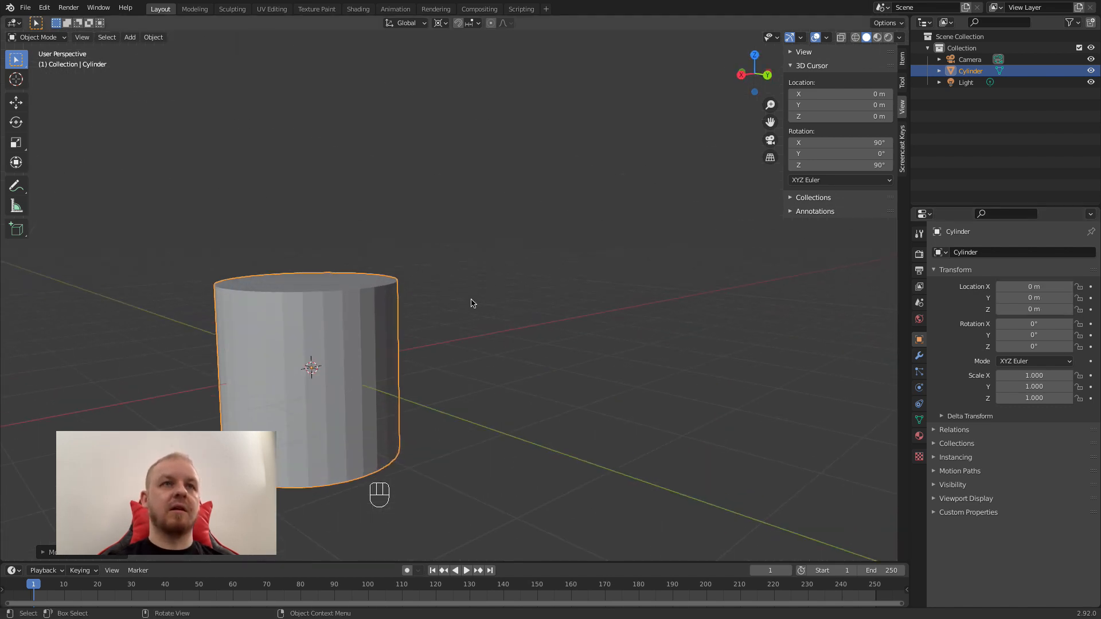
{"action": "scroll", "coordinate": [472, 304], "scroll_direction": "down", "scroll_amount": 5}
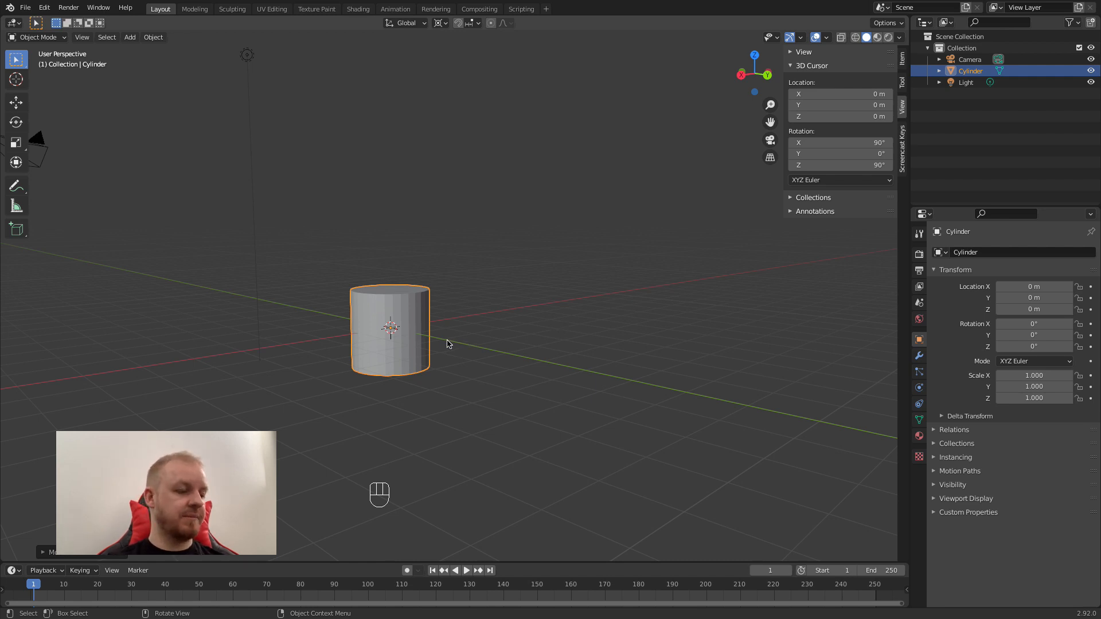
Hide the sidebar and move the cylinder freely away from the origin to about X -4.2 m, Y 3.4 m and Z 3.4 m
{"action": "key", "text": "n"}
{"action": "key", "text": "g"}
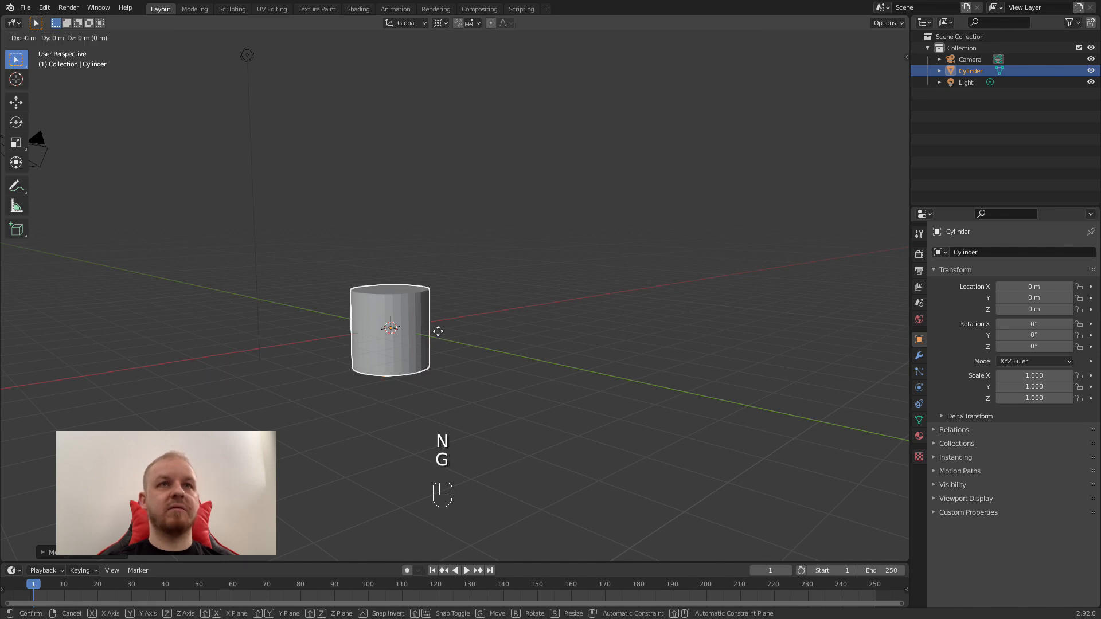
{"action": "left_click", "coordinate": [648, 199]}
{"action": "middle_click_drag", "start_coordinate": [592, 324], "coordinate": [728, 305]}
{"action": "left_click_drag", "start_coordinate": [1033, 286], "coordinate": [1033, 309]}
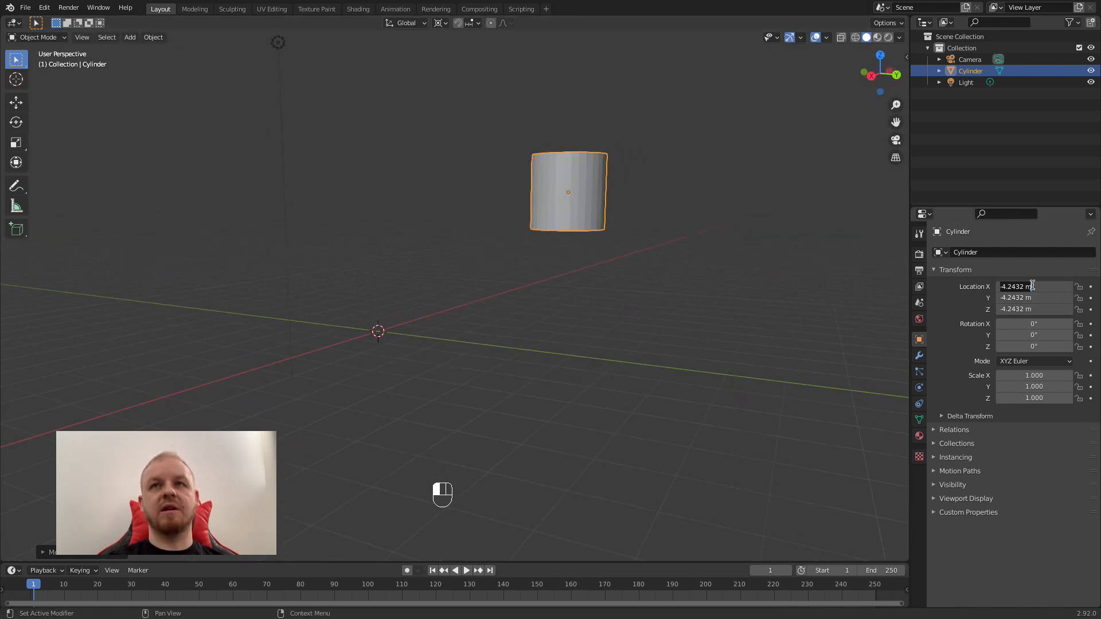
{"action": "key", "text": "Escape"}
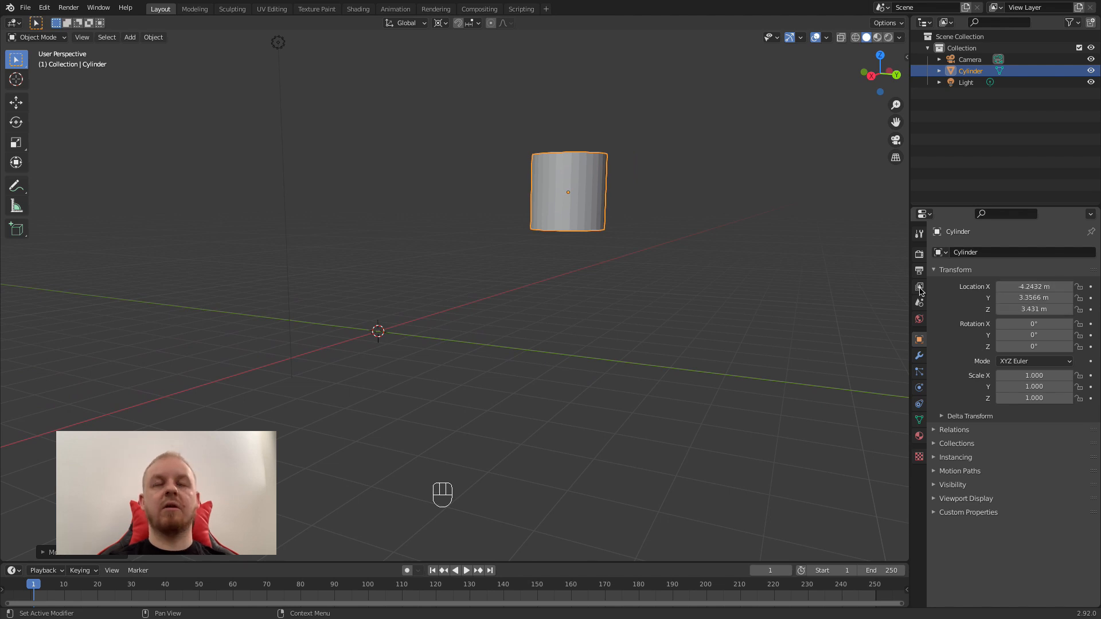
Return the cylinder to the world origin by clearing its location
{"action": "left_click", "coordinate": [153, 37]}
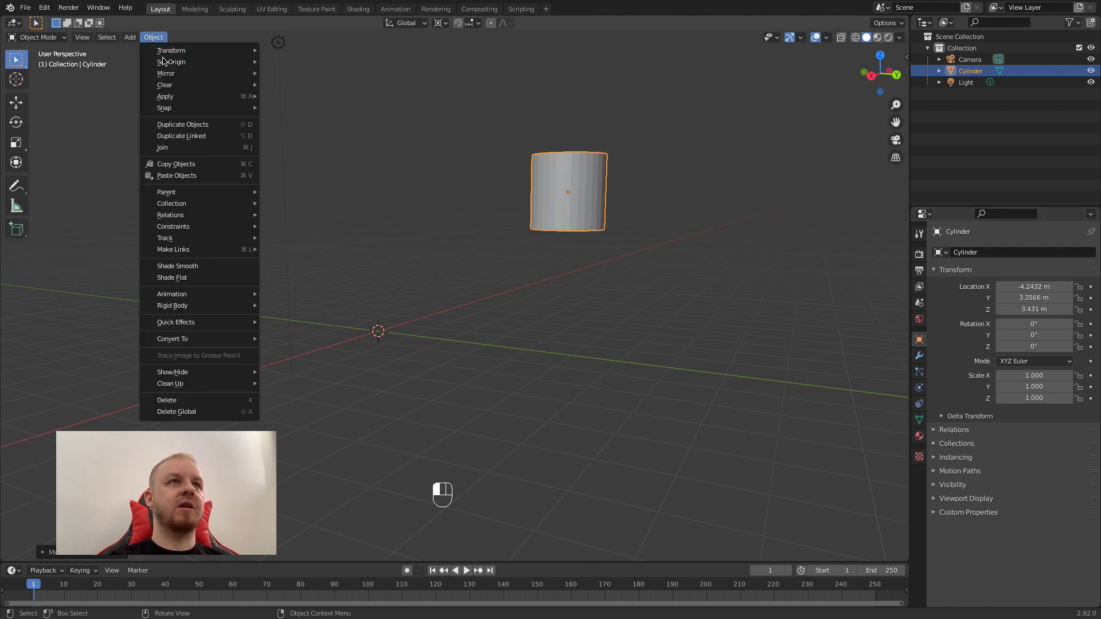
{"action": "mouse_move", "coordinate": [170, 98]}
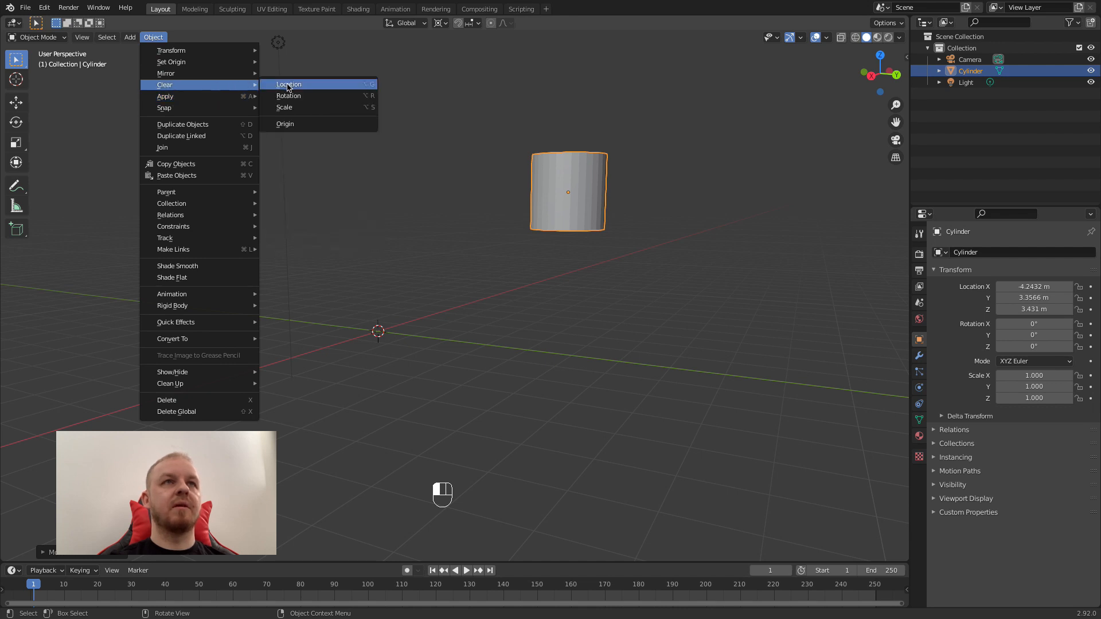
{"action": "left_click", "coordinate": [290, 85]}
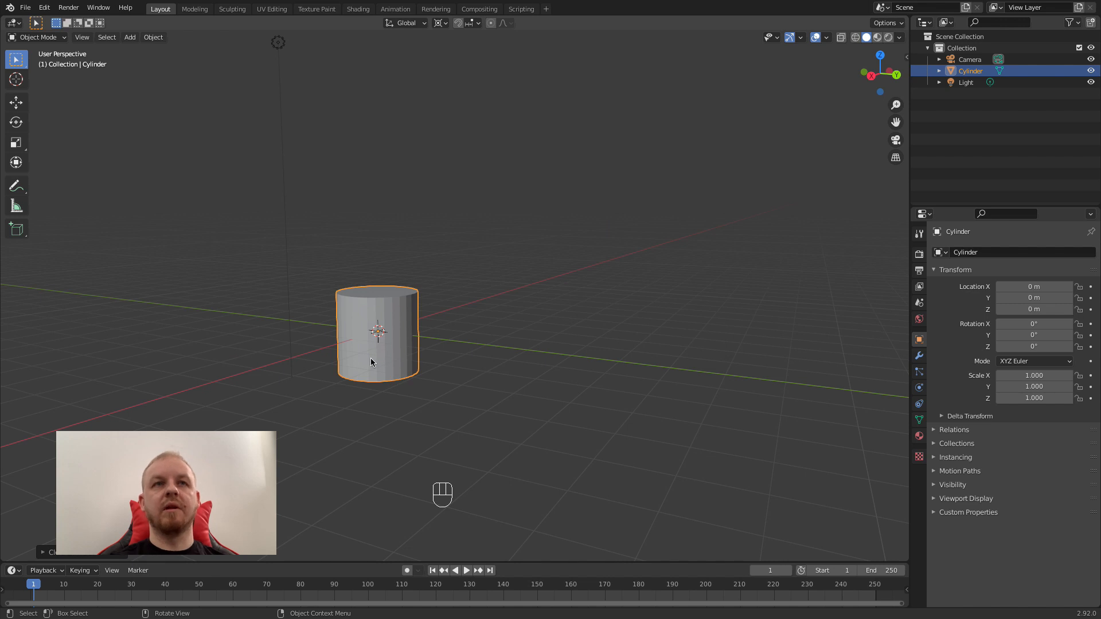
Move the cylinder 4 m along the global Y axis with temporary increment snapping
{"action": "middle_click_drag", "start_coordinate": [371, 357], "coordinate": [432, 357]}
{"action": "scroll", "coordinate": [464, 348], "scroll_direction": "down", "scroll_amount": 2}
{"action": "scroll", "coordinate": [464, 346], "scroll_direction": "down", "scroll_amount": 3}
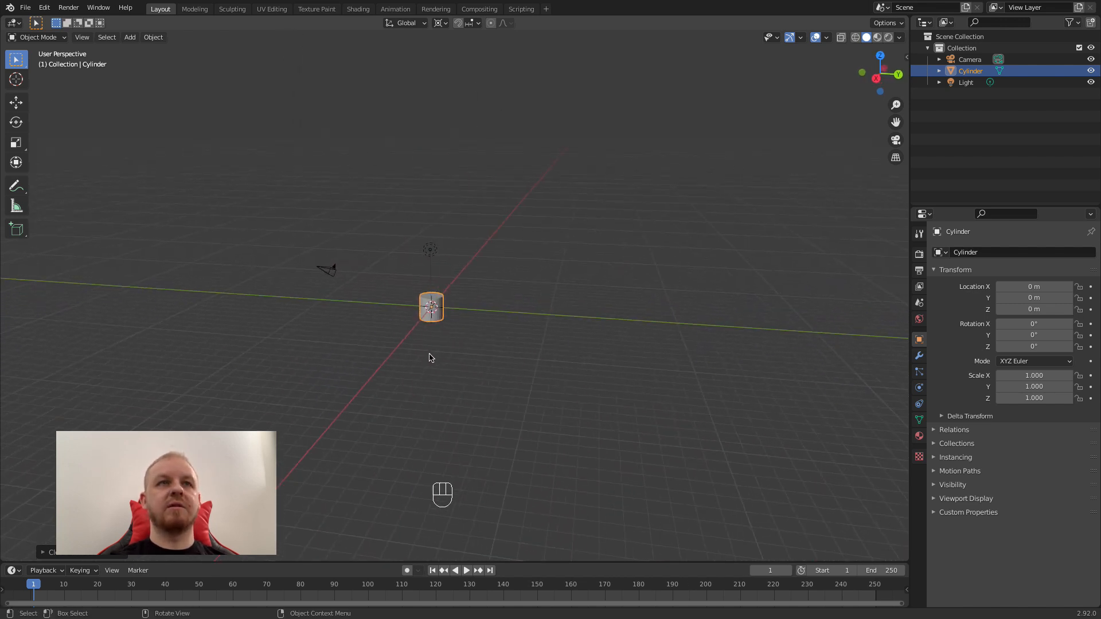
{"action": "scroll", "coordinate": [440, 327], "scroll_direction": "up", "scroll_amount": 1}
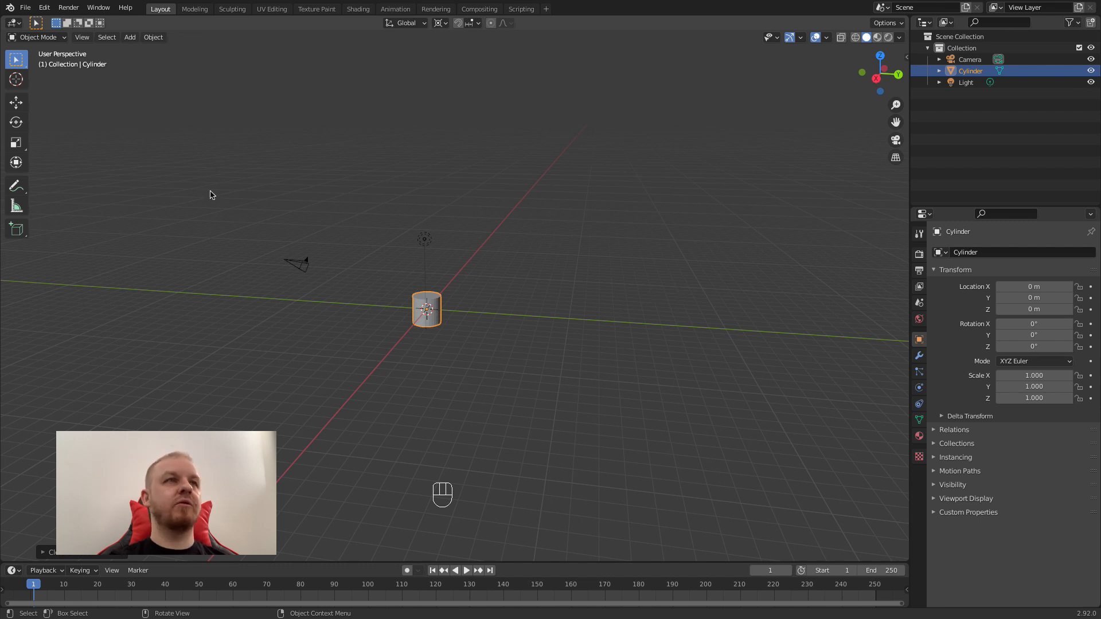
{"action": "scroll", "coordinate": [471, 279], "scroll_direction": "up", "scroll_amount": 4}
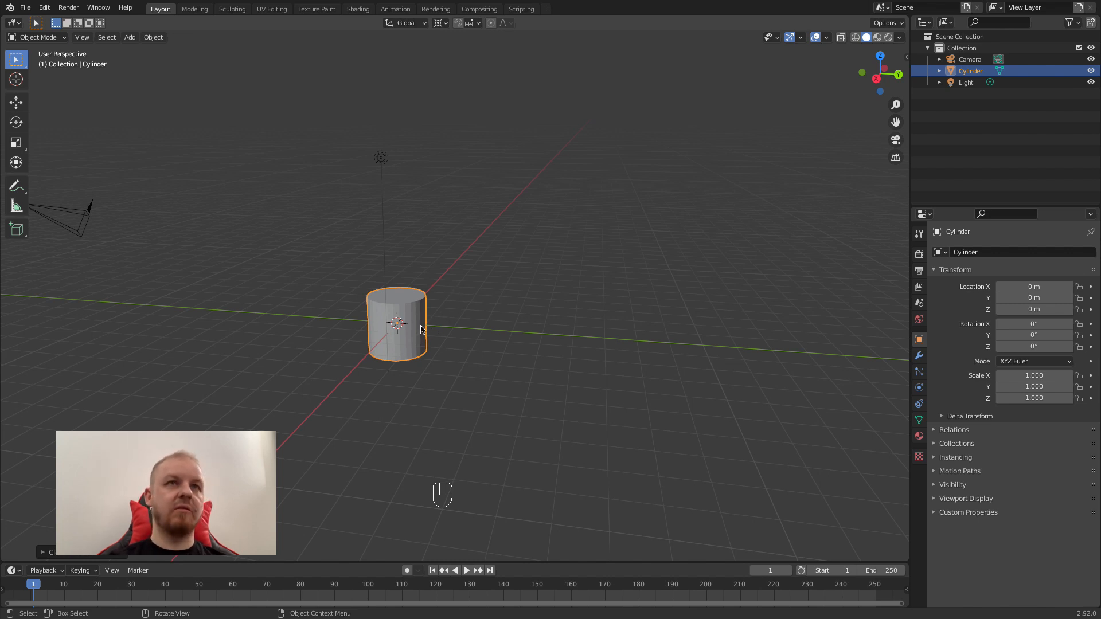
{"action": "key", "text": "g"}
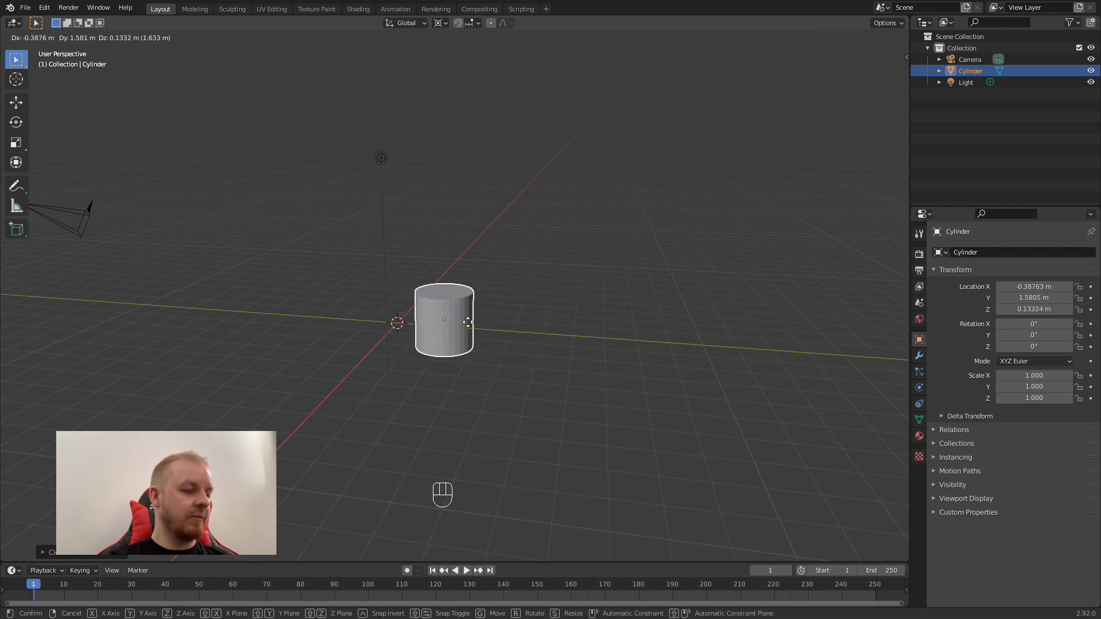
{"action": "key", "text": "y"}
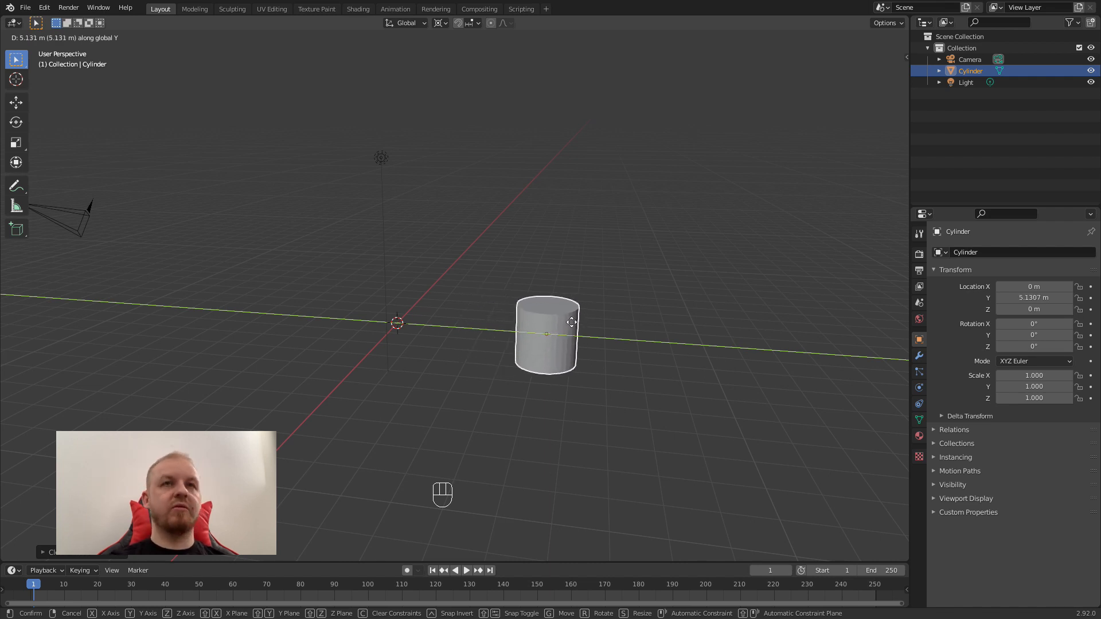
{"action": "key", "text": "ctrl"}
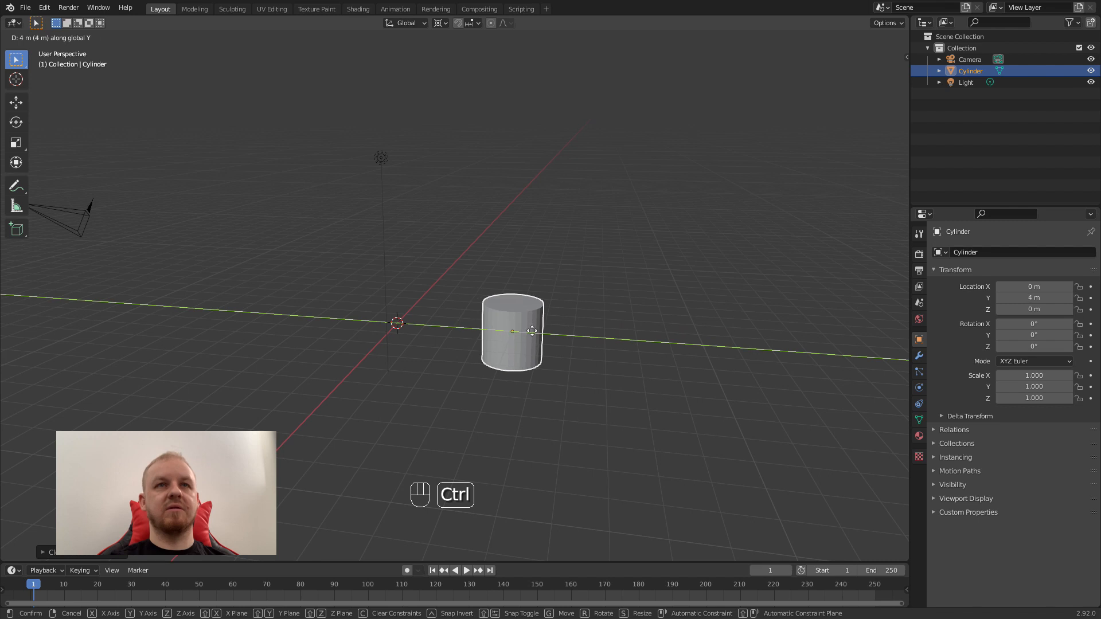
{"action": "left_click", "coordinate": [552, 335]}
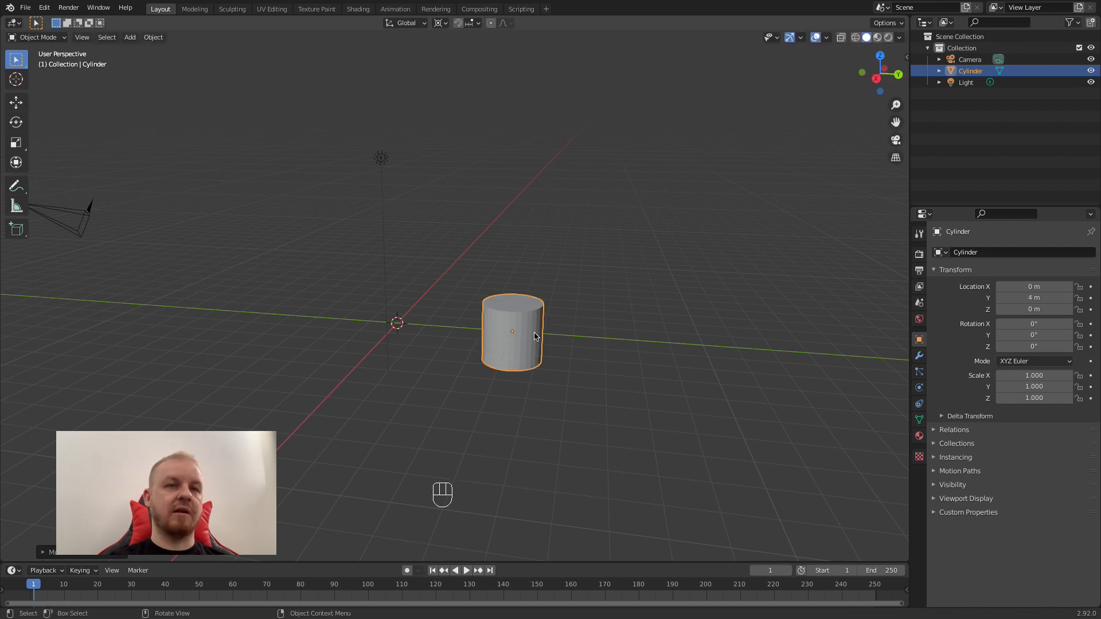
Move the cylinder further along the global Y axis in whole-metre increments to Y 6 m
{"action": "key", "text": "g"}
{"action": "key", "text": "y"}
{"action": "key", "text": "ctrl"}
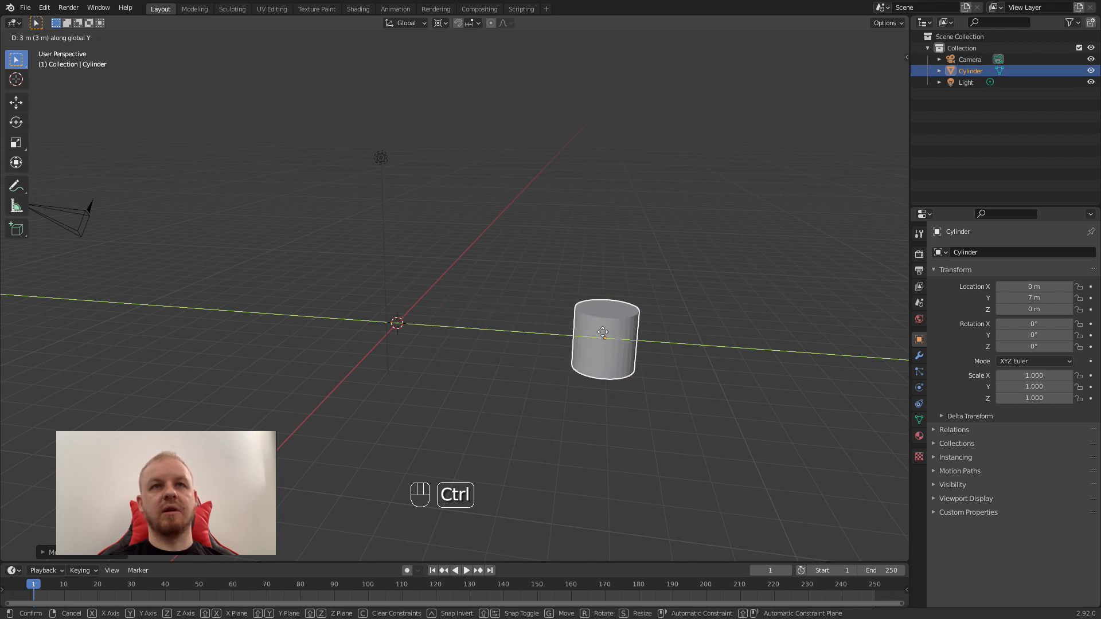
{"action": "left_click", "coordinate": [589, 333]}
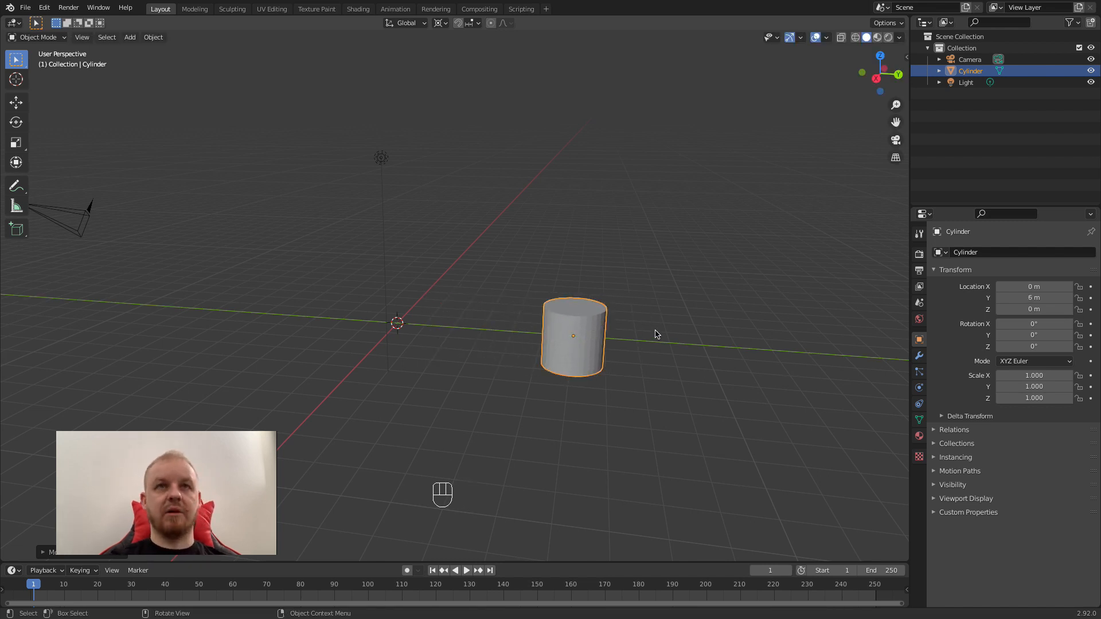
Rotate the cylinder -15° about the global X axis around the 3D cursor, using incremental snapping
{"action": "scroll", "coordinate": [641, 337], "scroll_direction": "up", "scroll_amount": 5}
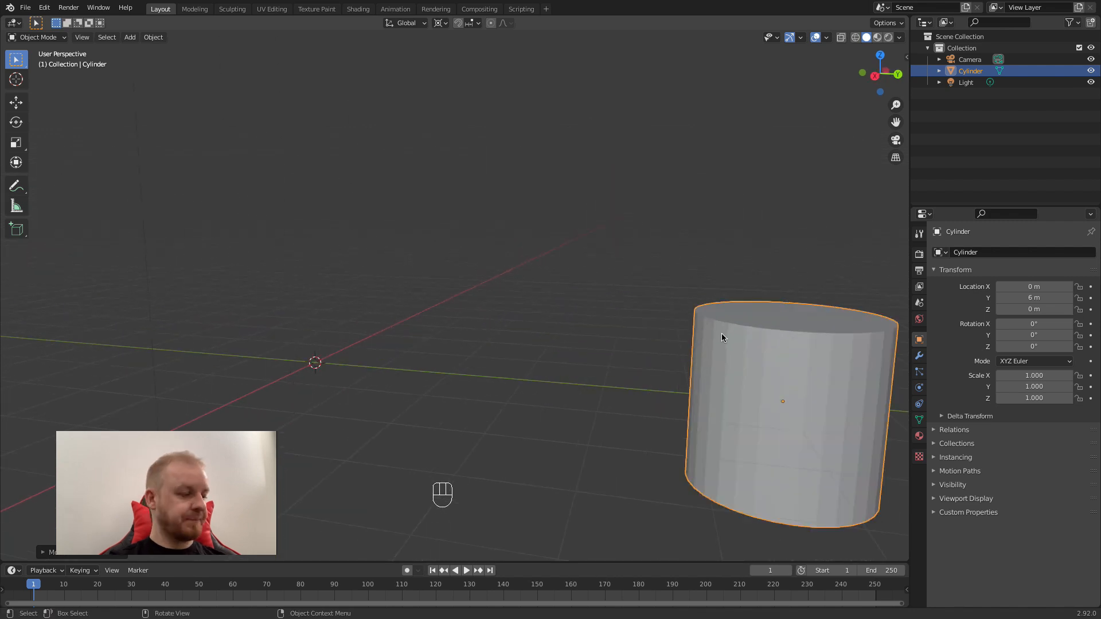
{"action": "middle_click_drag", "start_coordinate": [722, 333], "coordinate": [481, 288], "text": "shift"}
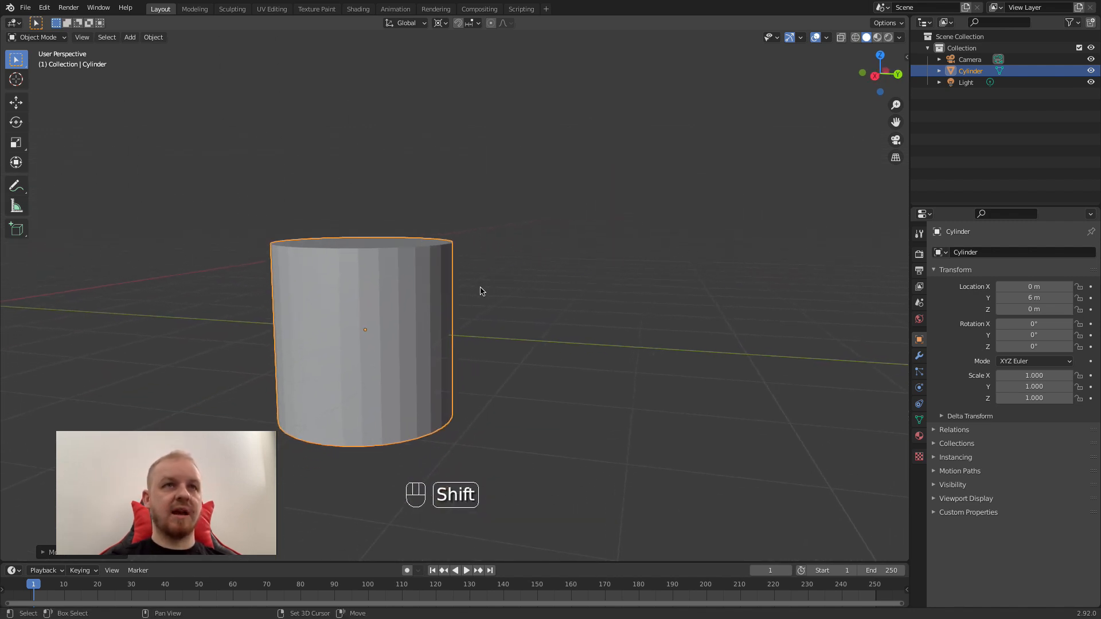
{"action": "scroll", "coordinate": [489, 302], "scroll_direction": "down", "scroll_amount": 2}
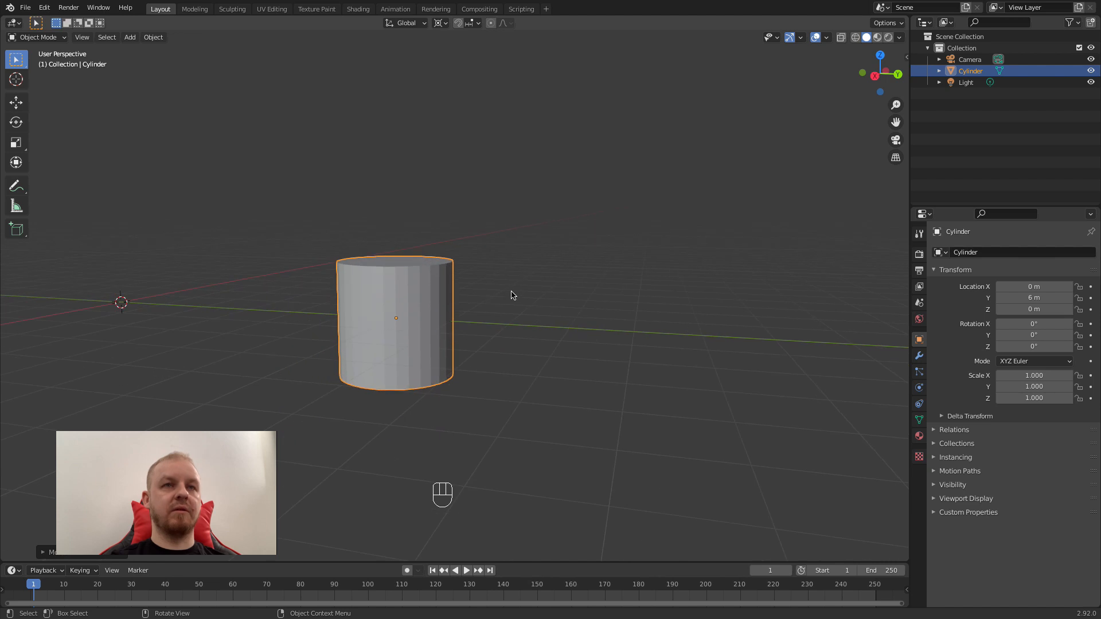
{"action": "key", "text": "r"}
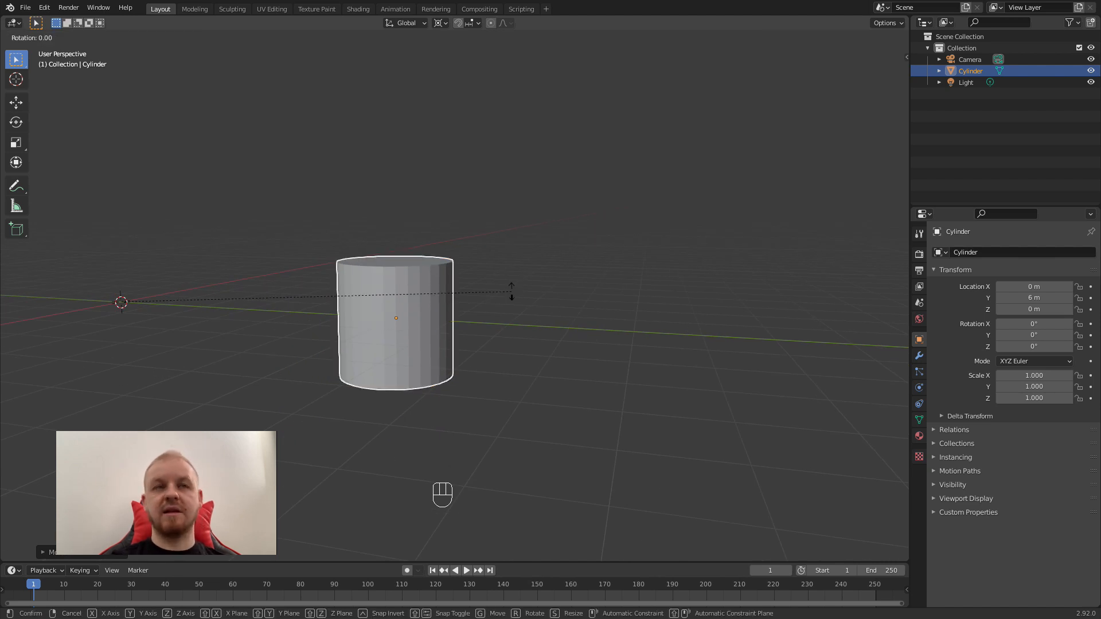
{"action": "key", "text": "x"}
{"action": "key", "text": "ctrl"}
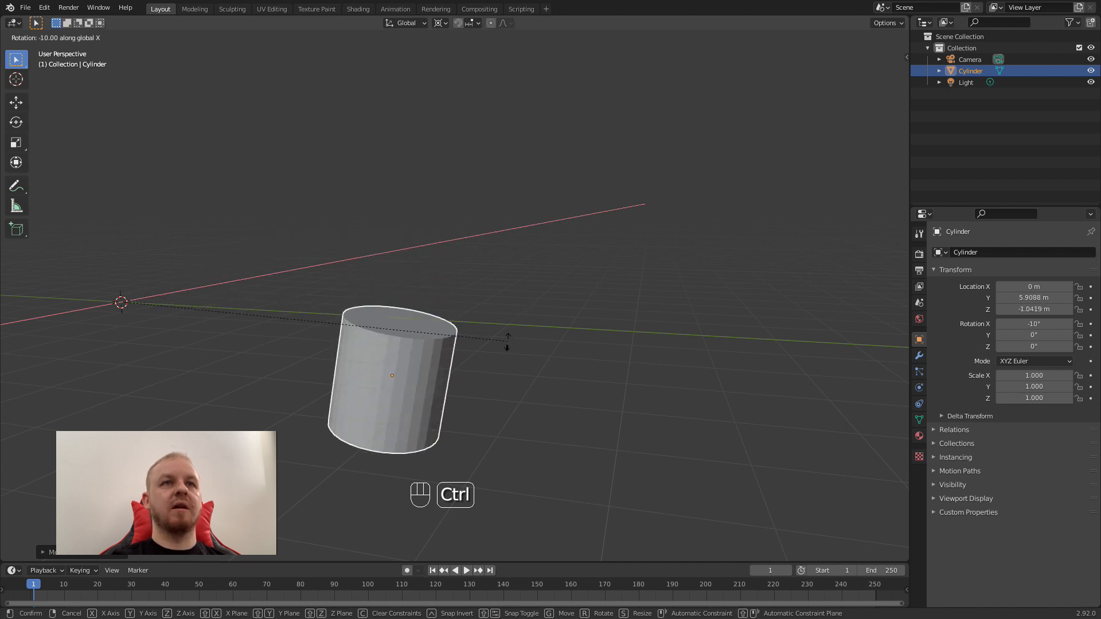
{"action": "left_click", "coordinate": [466, 391], "text": "ctrl"}
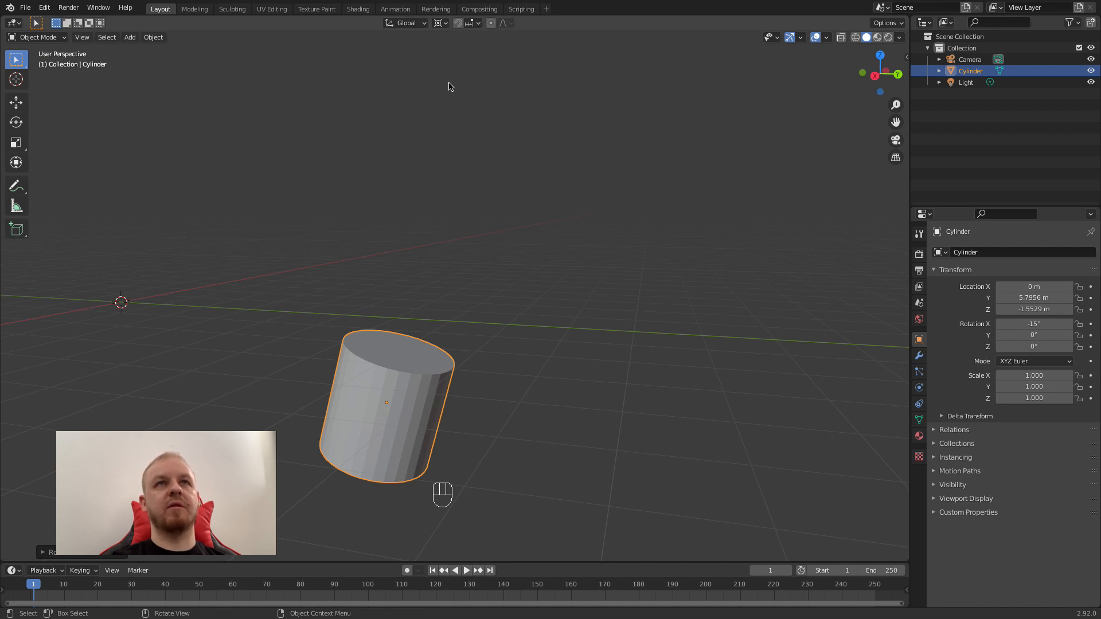
Set the transform pivot point to Active Element and try a free rotation of the cylinder
{"action": "left_click", "coordinate": [446, 27]}
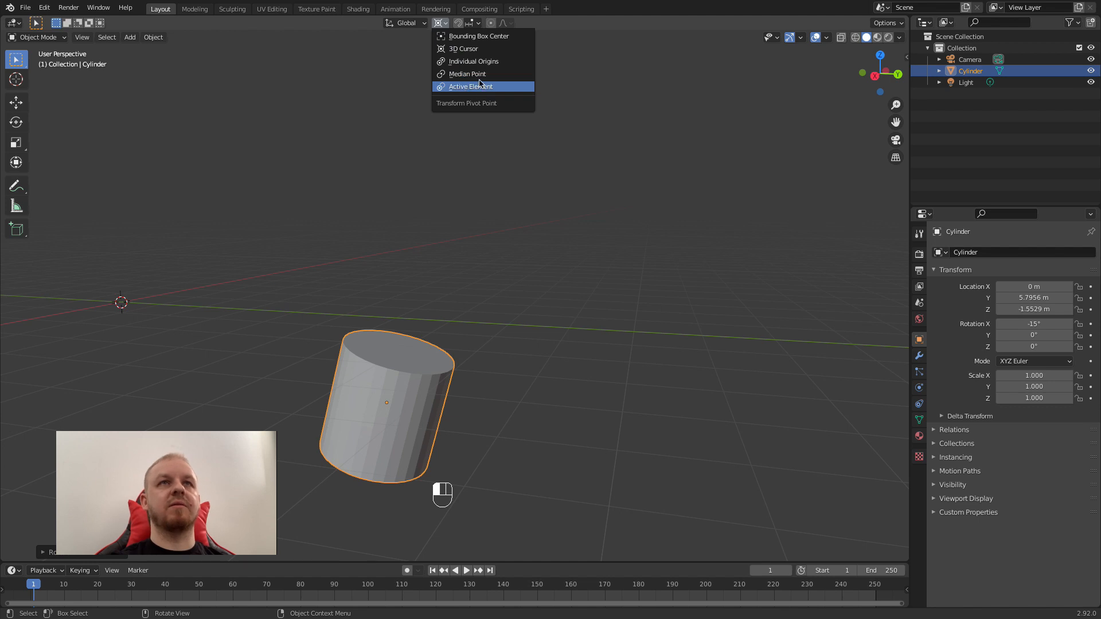
{"action": "left_click", "coordinate": [479, 85]}
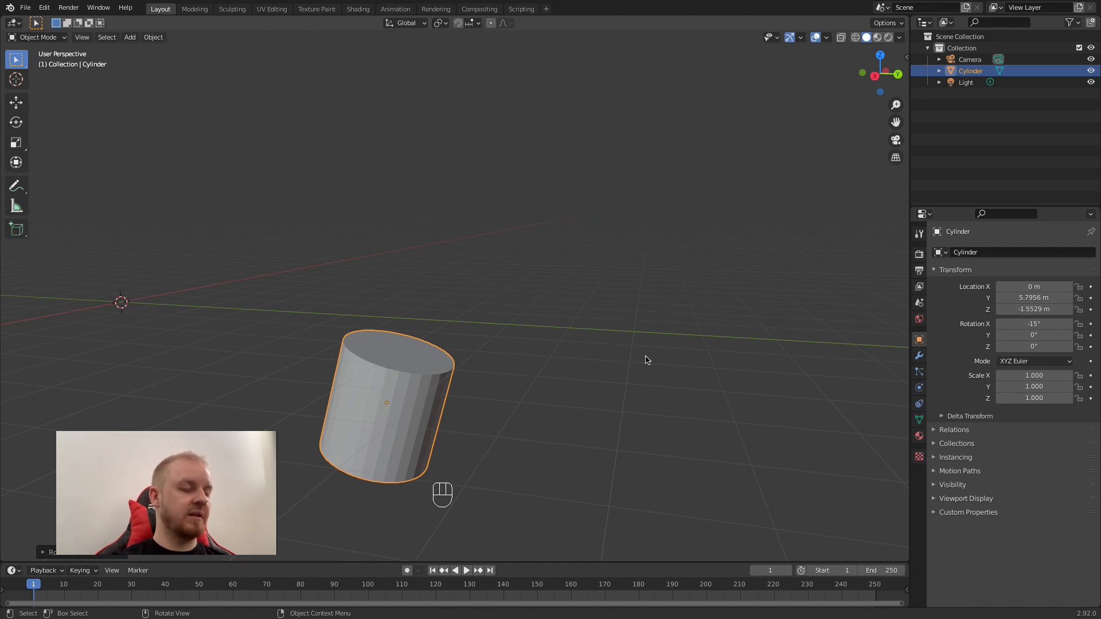
{"action": "key", "text": "r"}
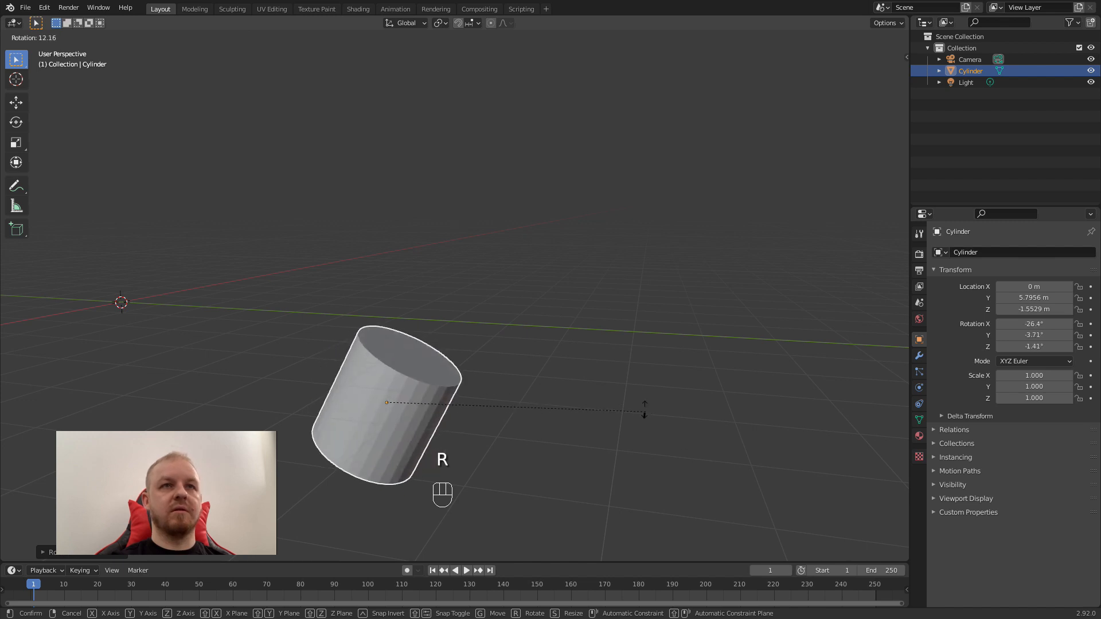
{"action": "right_click", "coordinate": [424, 410]}
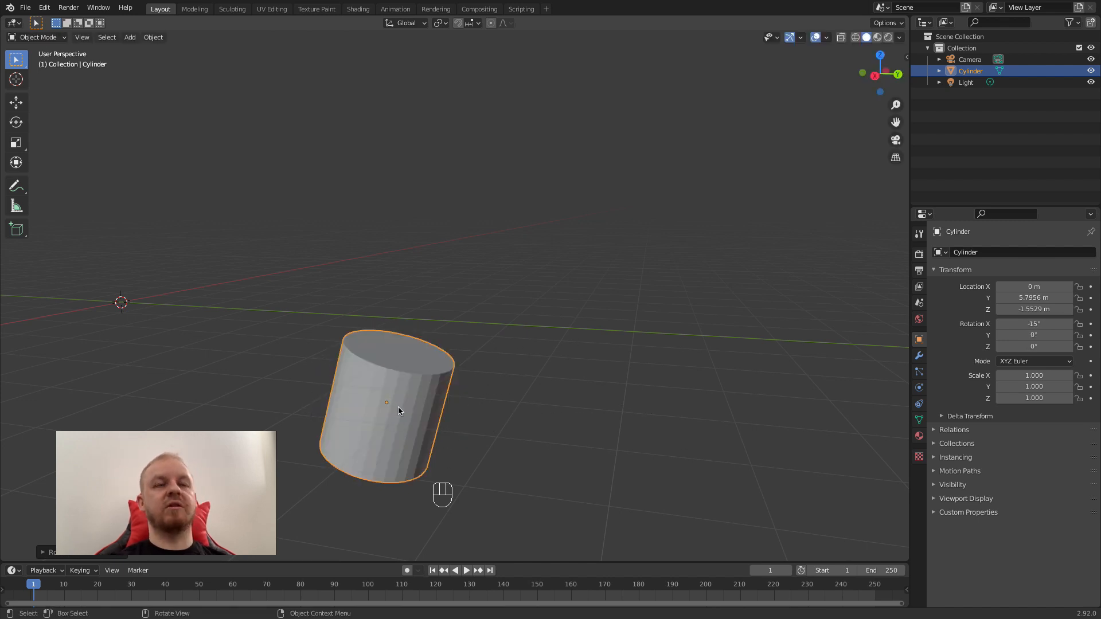
Try moving the cylinder without an axis constraint in whole-metre increments
{"action": "middle_click_drag", "start_coordinate": [414, 413], "coordinate": [488, 412]}
{"action": "scroll", "coordinate": [494, 387], "scroll_direction": "up", "scroll_amount": 3}
{"action": "scroll", "coordinate": [493, 387], "scroll_direction": "down", "scroll_amount": 9}
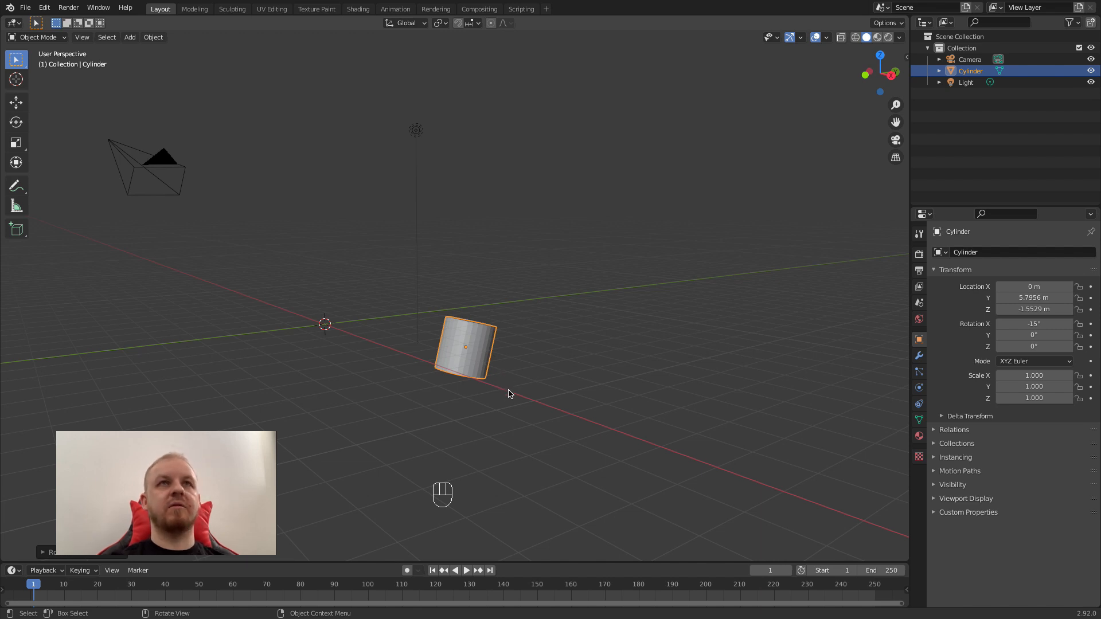
{"action": "key", "text": "g"}
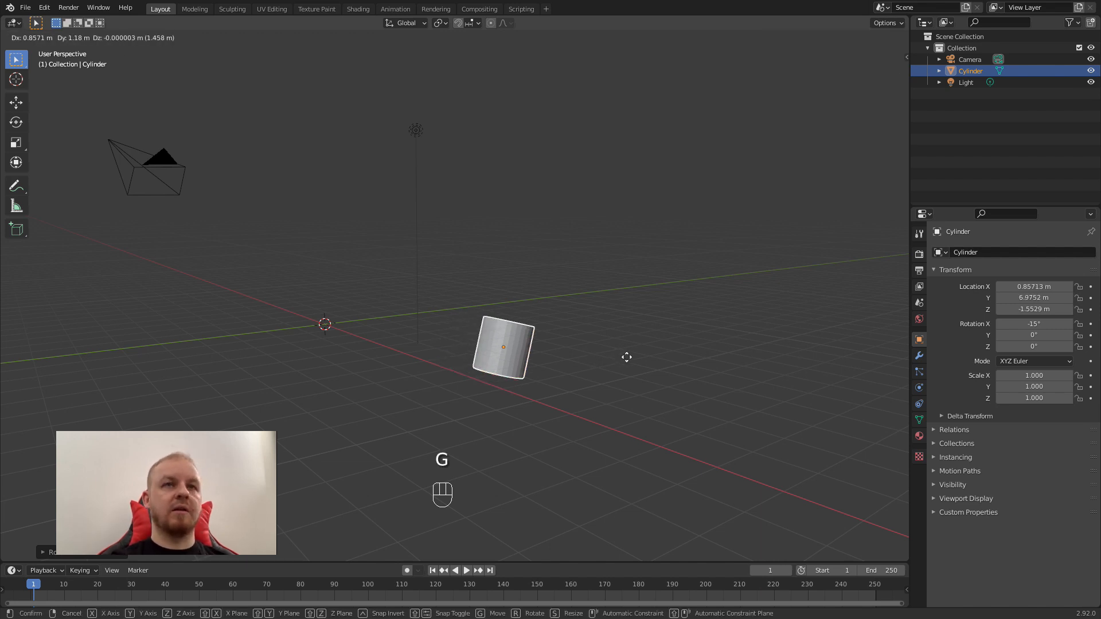
{"action": "key", "text": "ctrl"}
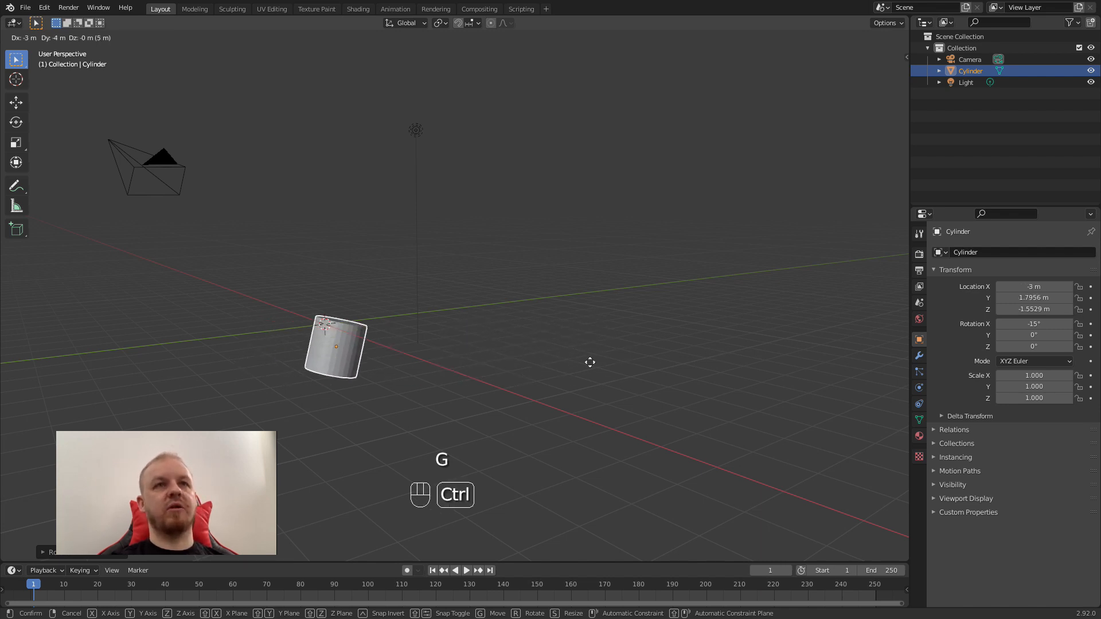
{"action": "left_click", "coordinate": [597, 361]}
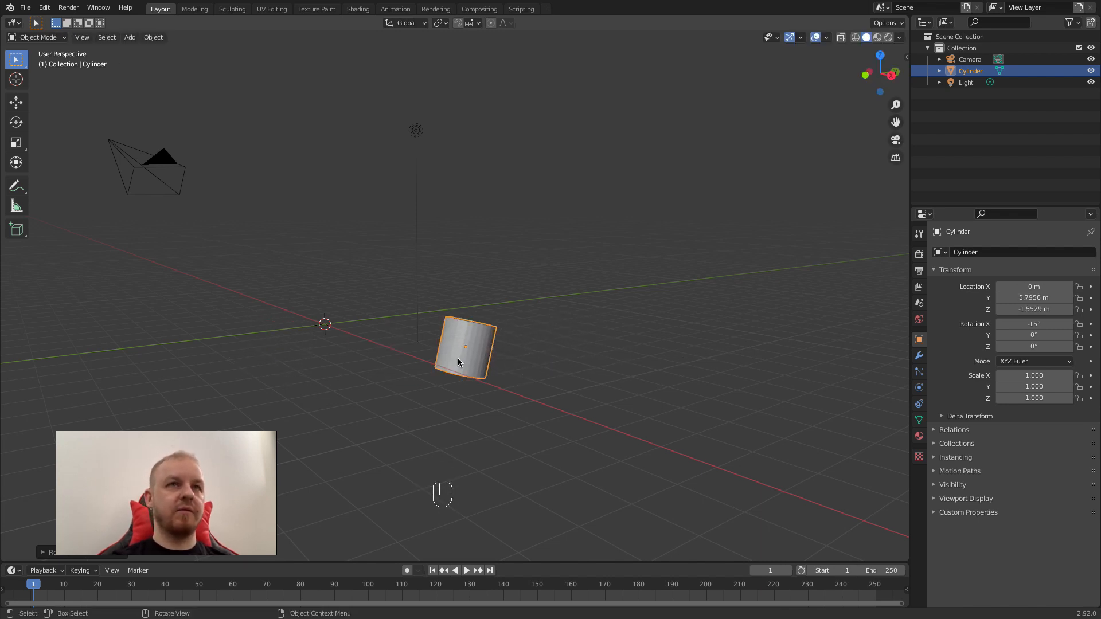
Delete the cylinder and add a torus mesh at the world origin
{"action": "key", "text": "x"}
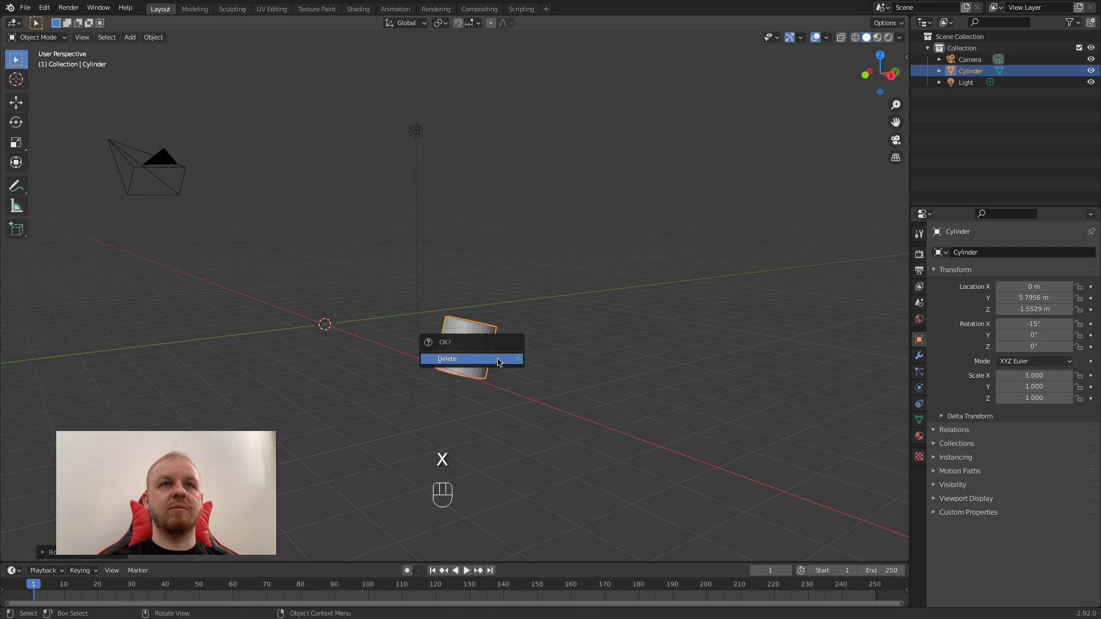
{"action": "left_click", "coordinate": [498, 359]}
{"action": "key", "text": "shift+a"}
{"action": "mouse_move", "coordinate": [497, 359]}
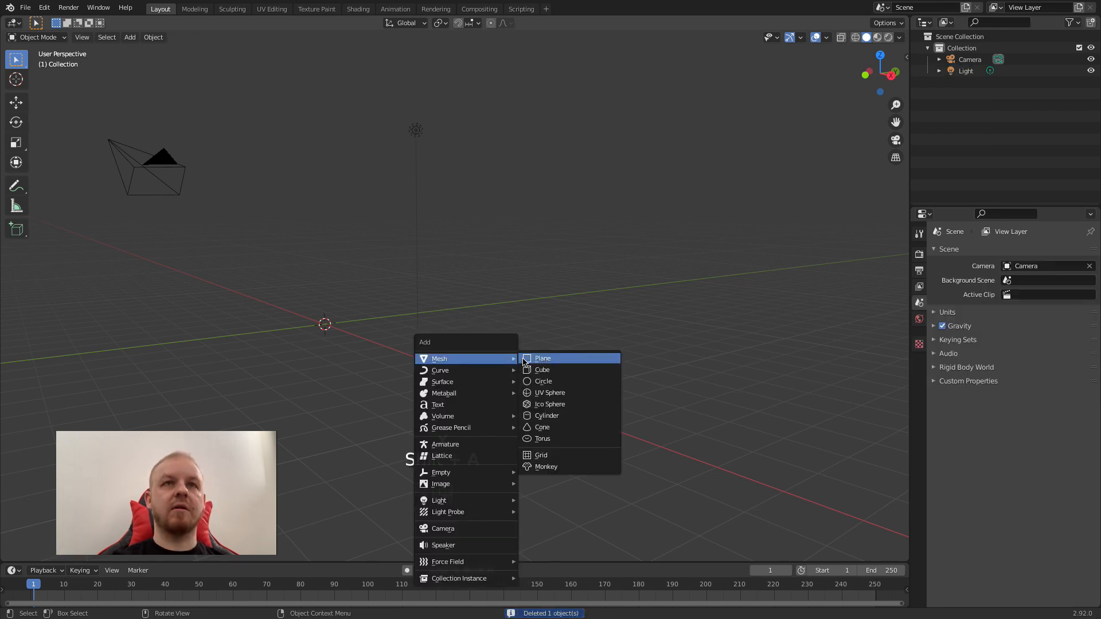
{"action": "left_click", "coordinate": [545, 440]}
Enable snapping and try moving the torus along the global Y axis in whole-metre increments, with snapping temporarily inverted for part of the move
{"action": "middle_click_drag", "start_coordinate": [455, 320], "coordinate": [538, 356]}
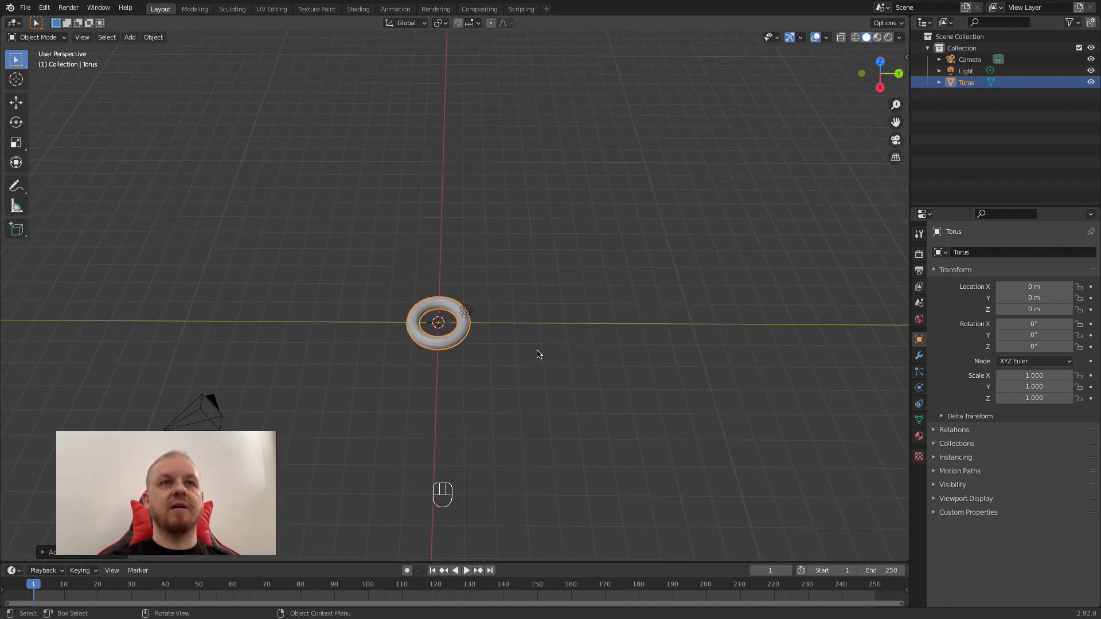
{"action": "scroll", "coordinate": [543, 354], "scroll_direction": "up", "scroll_amount": 3}
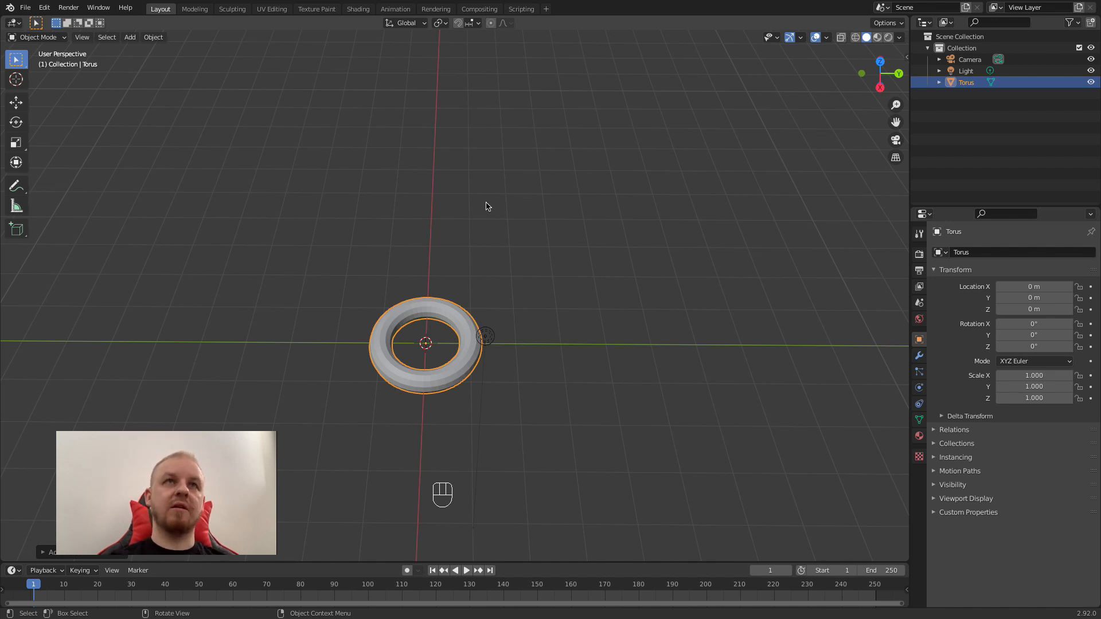
{"action": "left_click", "coordinate": [459, 24]}
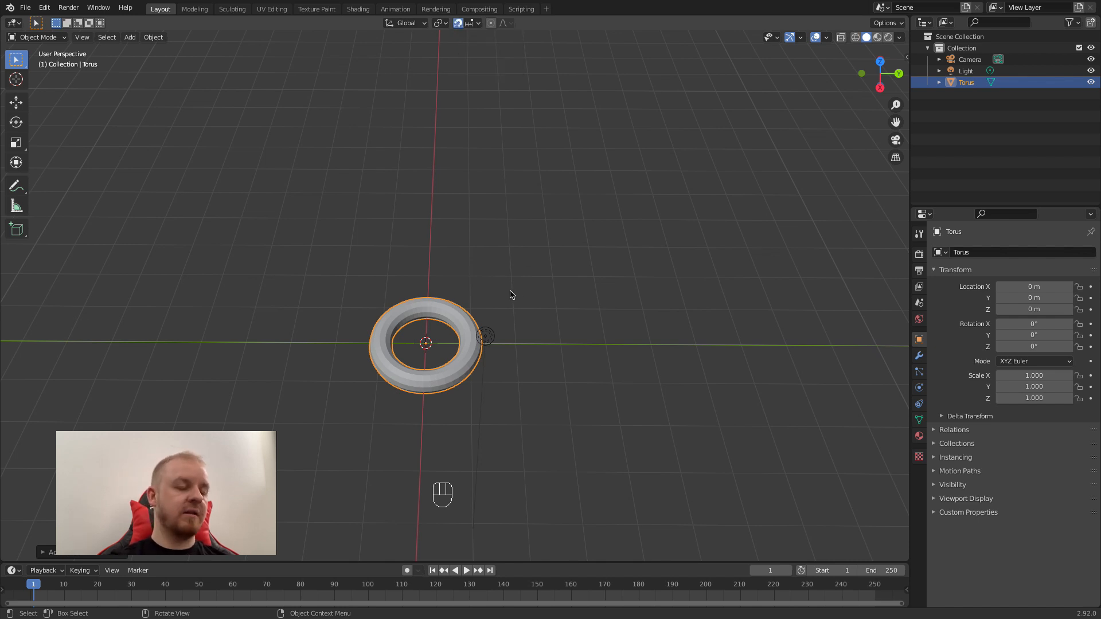
{"action": "key", "text": "g"}
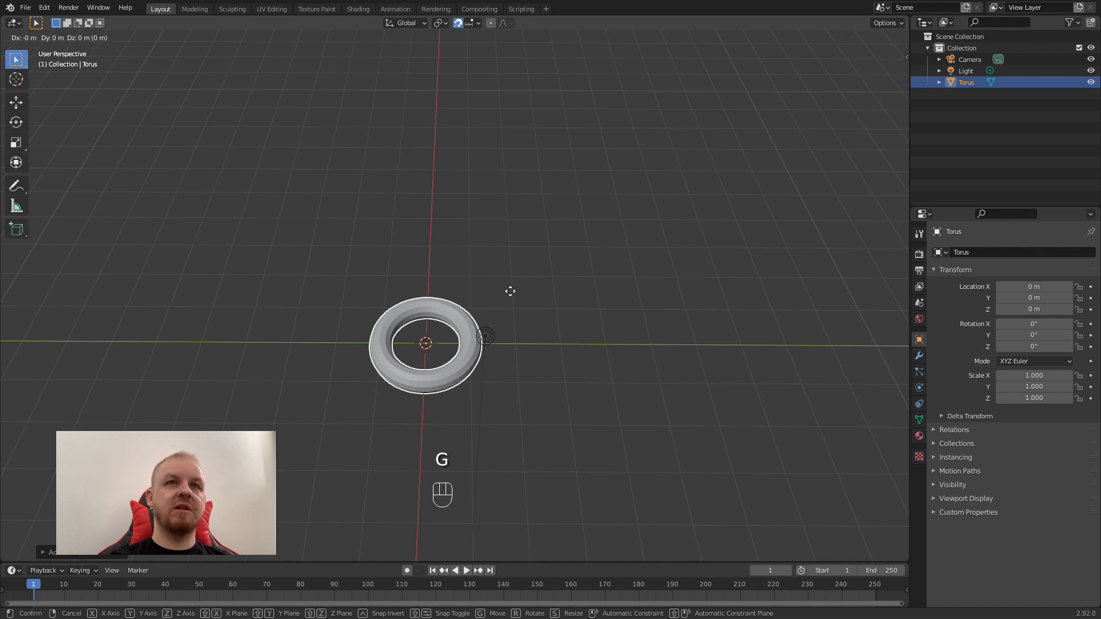
{"action": "key", "text": "y"}
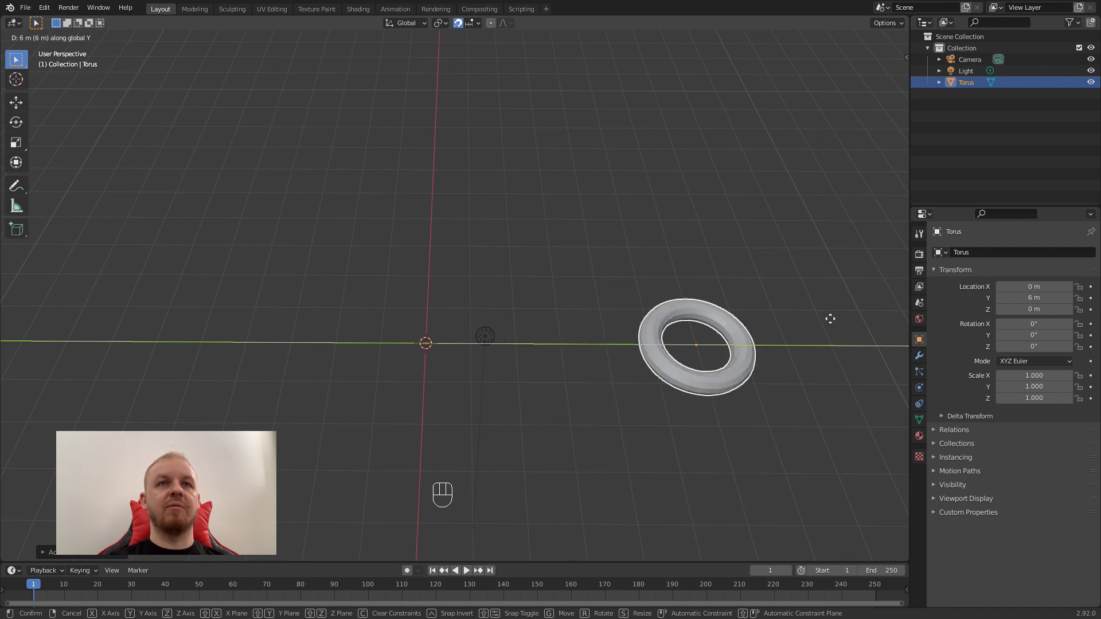
{"action": "key", "text": "ctrl"}
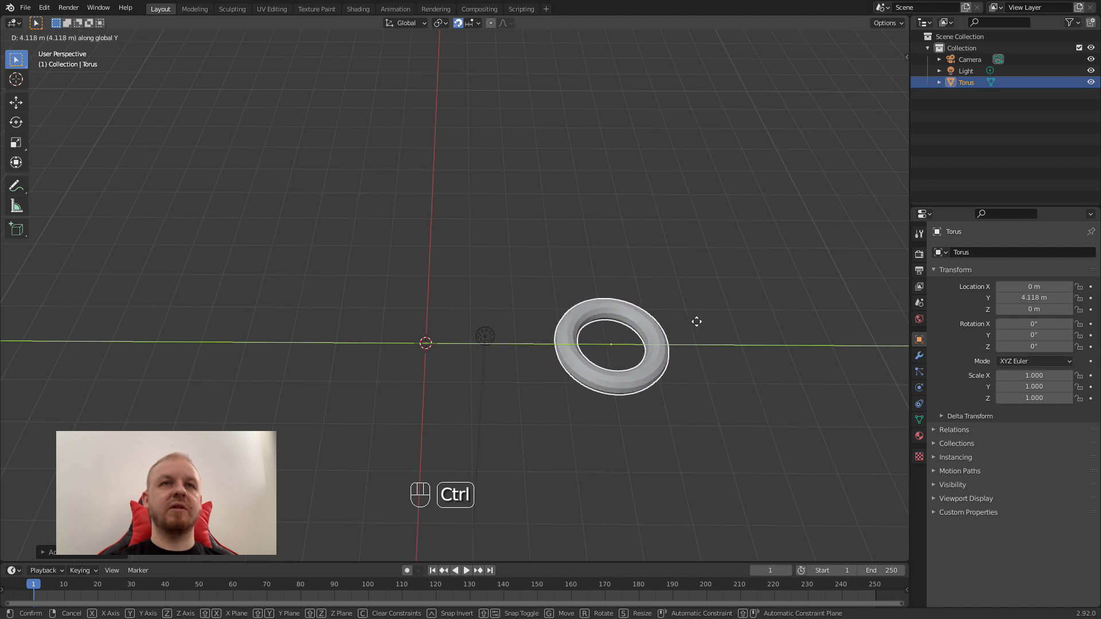
{"action": "right_click", "coordinate": [697, 323]}
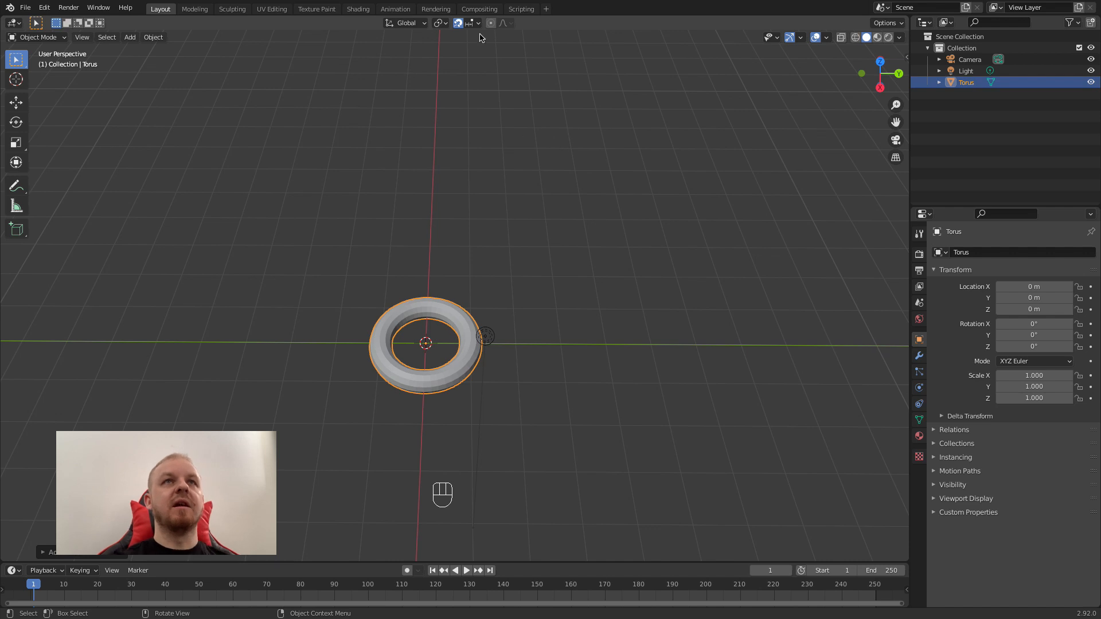
Turn off snapping and set the snap target to Increment
{"action": "left_click", "coordinate": [460, 26]}
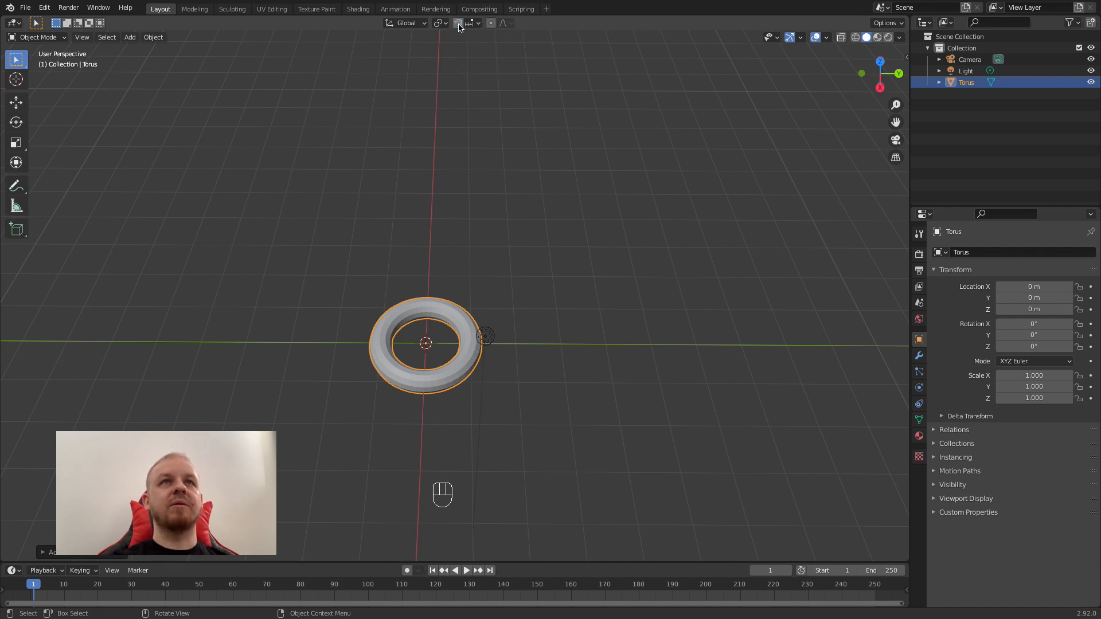
{"action": "left_click", "coordinate": [478, 24]}
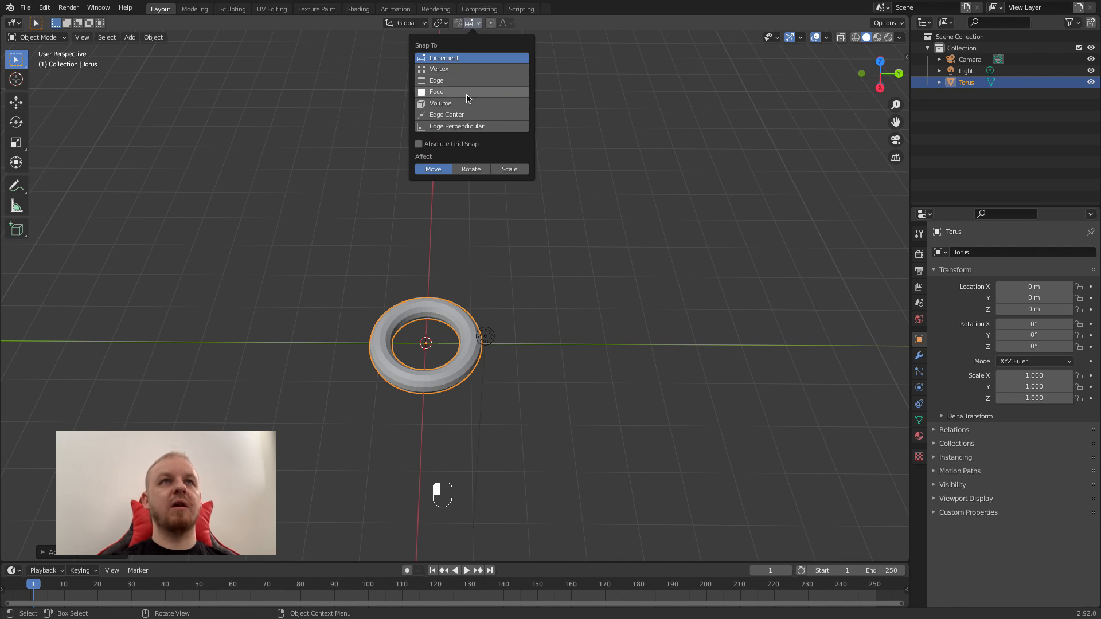
{"action": "left_click", "coordinate": [444, 59]}
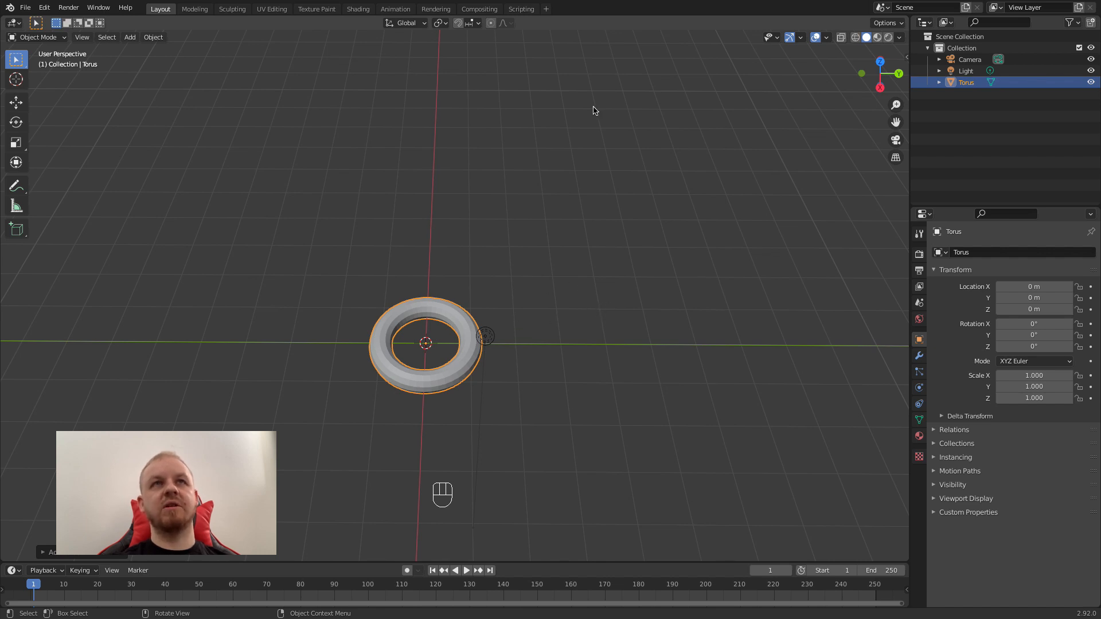
In the top orthographic view, try moving the torus 1 m along X with temporary increment snapping
{"action": "scroll", "coordinate": [480, 326], "scroll_direction": "down", "scroll_amount": 2}
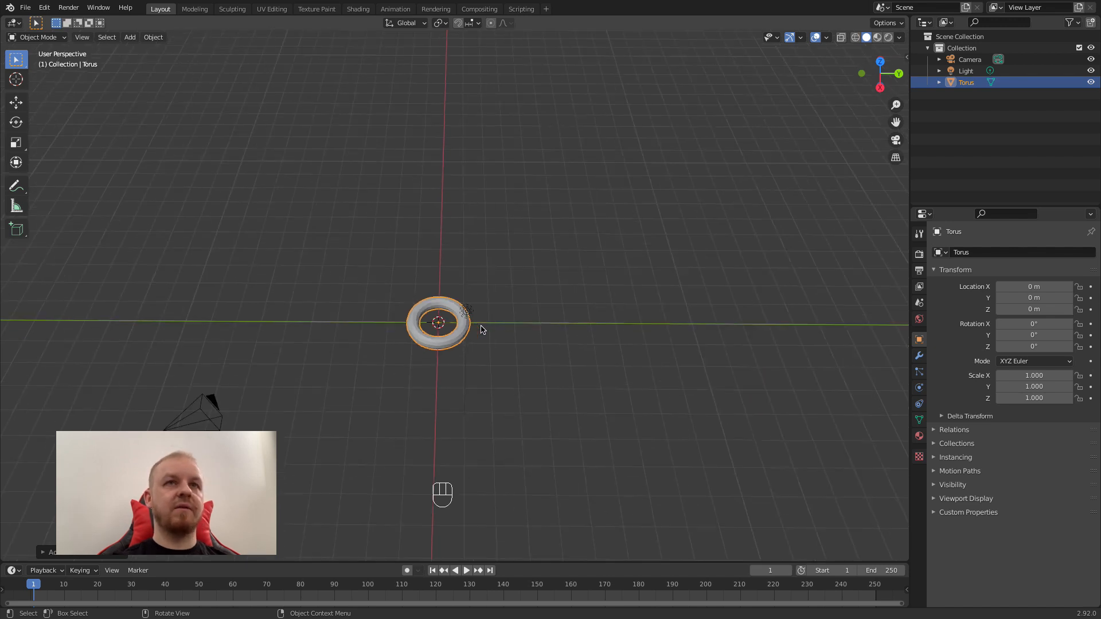
{"action": "scroll", "coordinate": [481, 328], "scroll_direction": "up", "scroll_amount": 6}
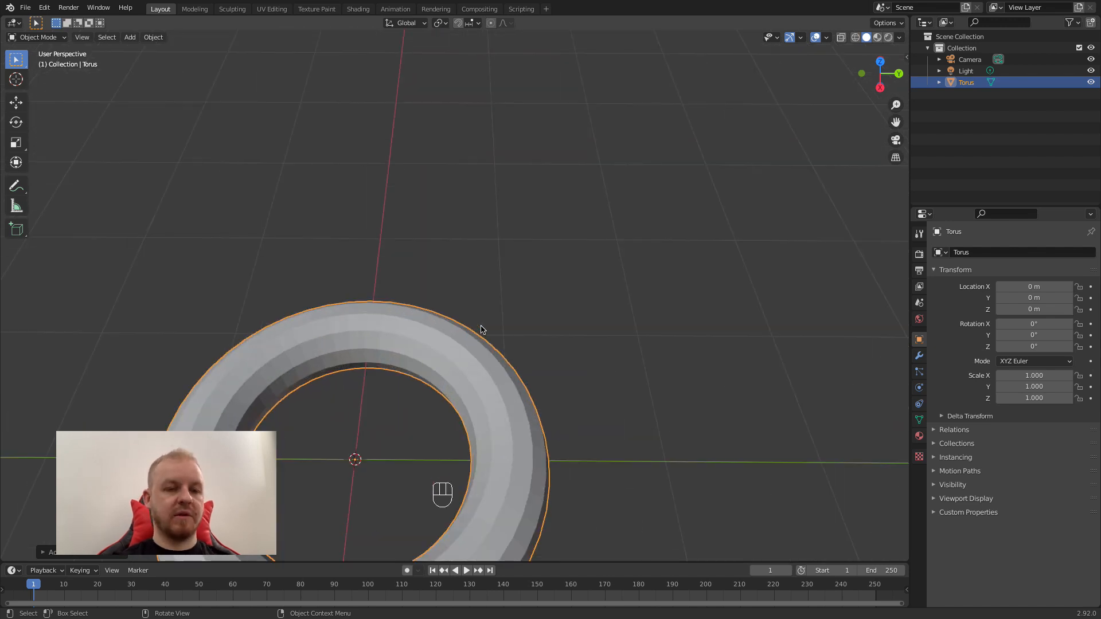
{"action": "key", "text": "KP_7"}
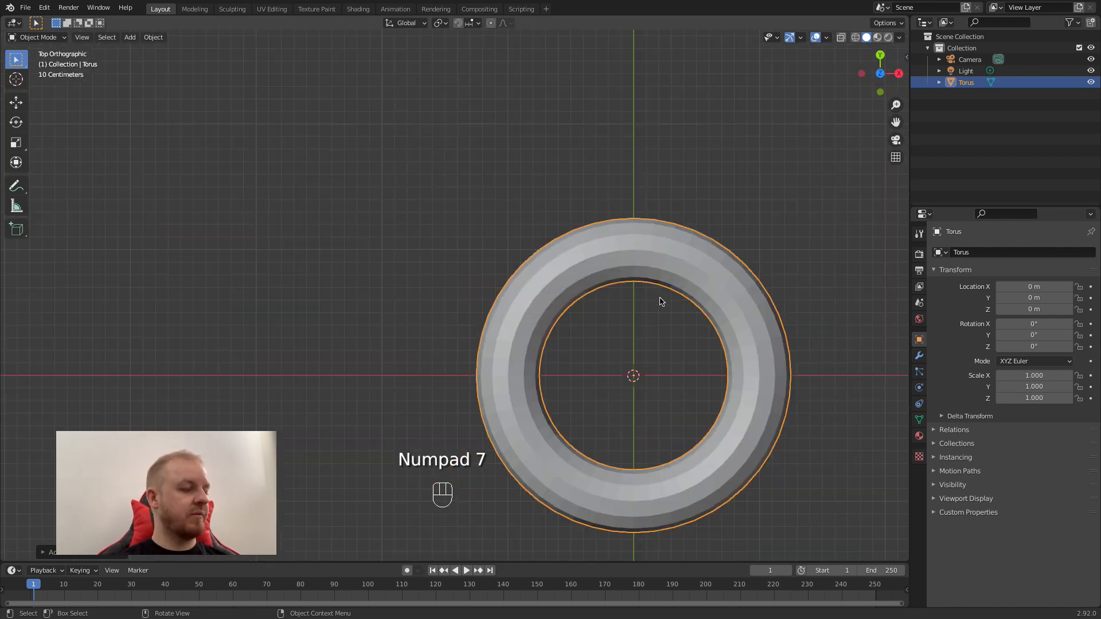
{"action": "middle_click_drag", "start_coordinate": [659, 300], "coordinate": [422, 299], "text": "shift"}
{"action": "scroll", "coordinate": [516, 310], "scroll_direction": "up", "scroll_amount": 3}
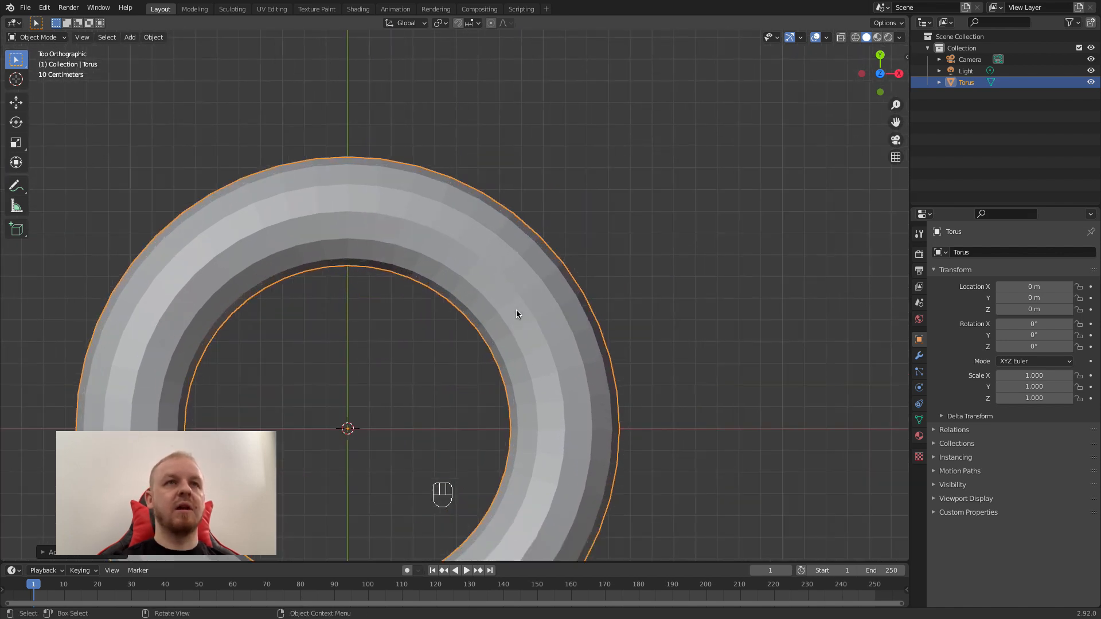
{"action": "scroll", "coordinate": [516, 309], "scroll_direction": "down", "scroll_amount": 5}
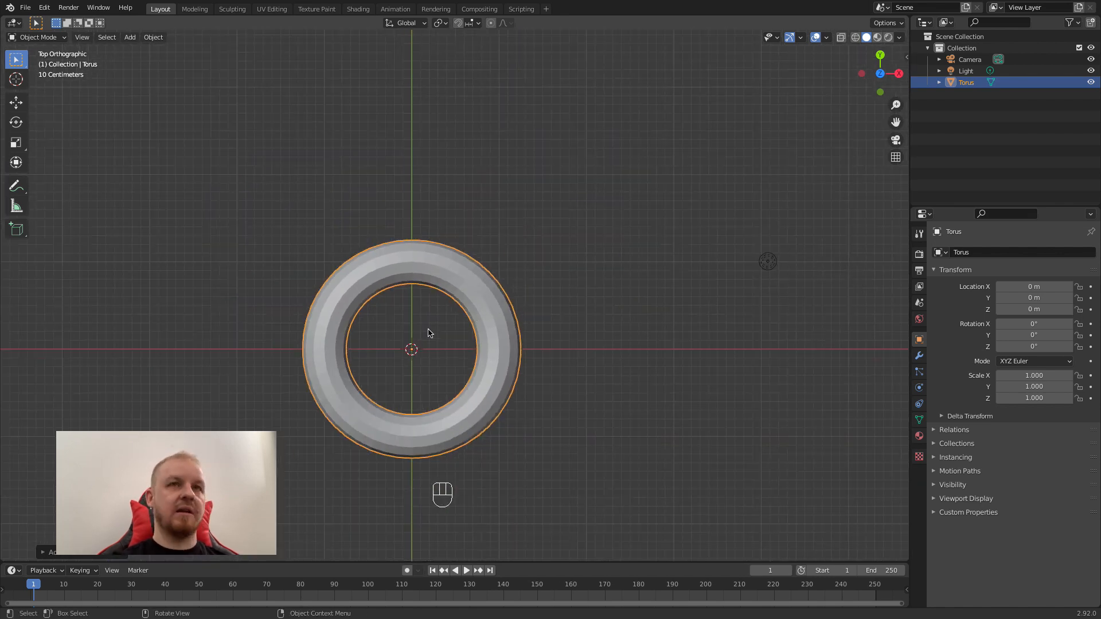
{"action": "key", "text": "g"}
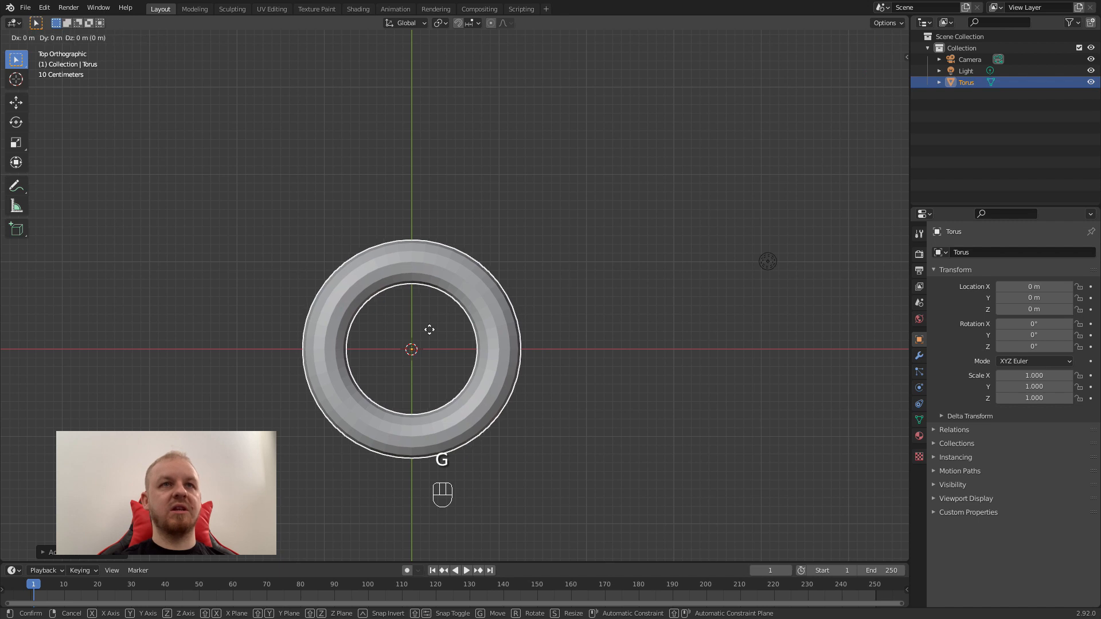
{"action": "key", "text": "ctrl"}
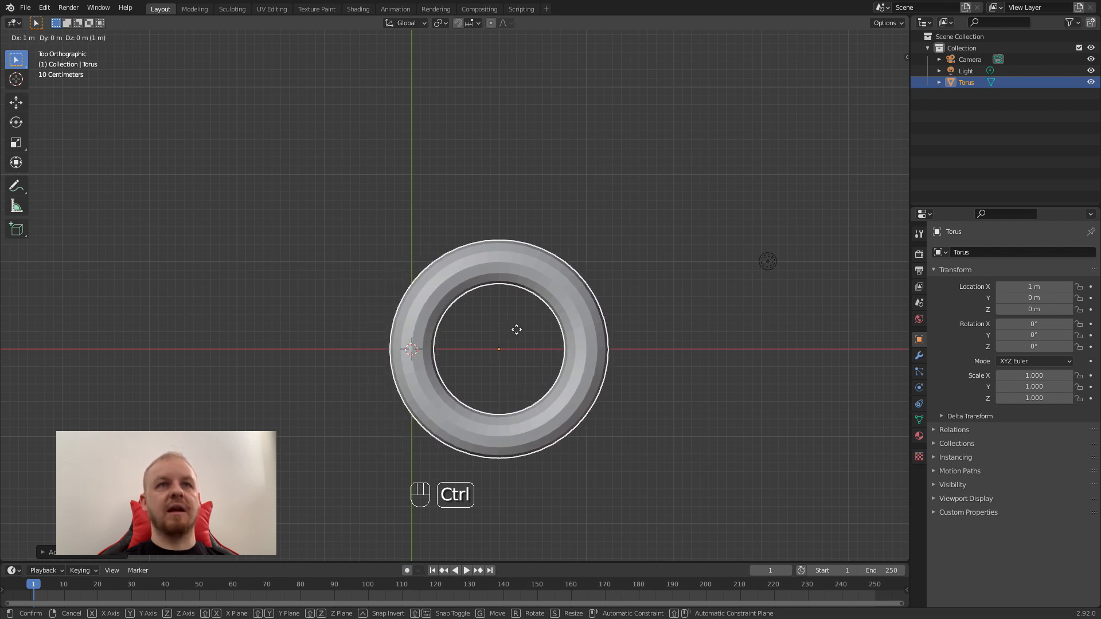
{"action": "right_click", "coordinate": [517, 332]}
Try the 1 m incremental move of the torus again at the coarser Meters grid scale
{"action": "scroll", "coordinate": [517, 333], "scroll_direction": "up", "scroll_amount": 1}
{"action": "scroll", "coordinate": [516, 333], "scroll_direction": "down", "scroll_amount": 7}
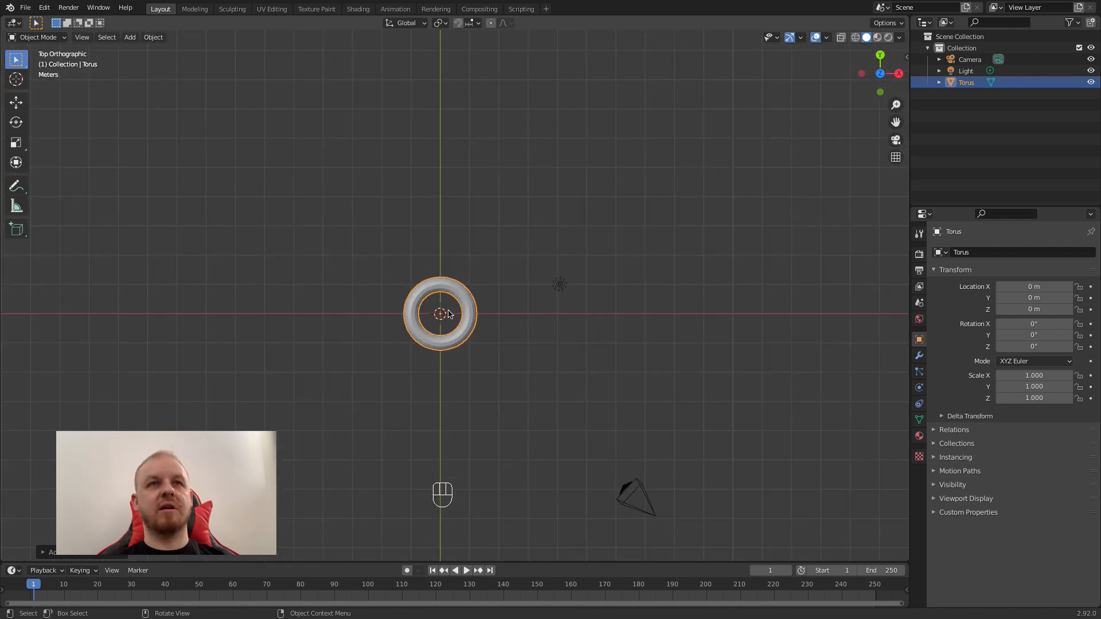
{"action": "key", "text": "g"}
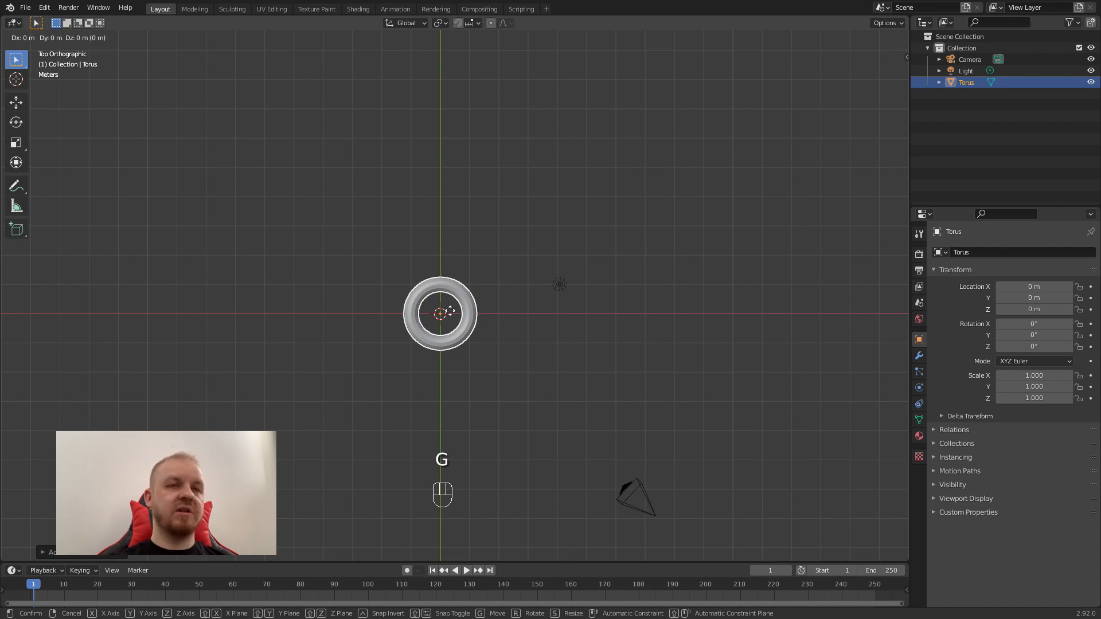
{"action": "key", "text": "ctrl"}
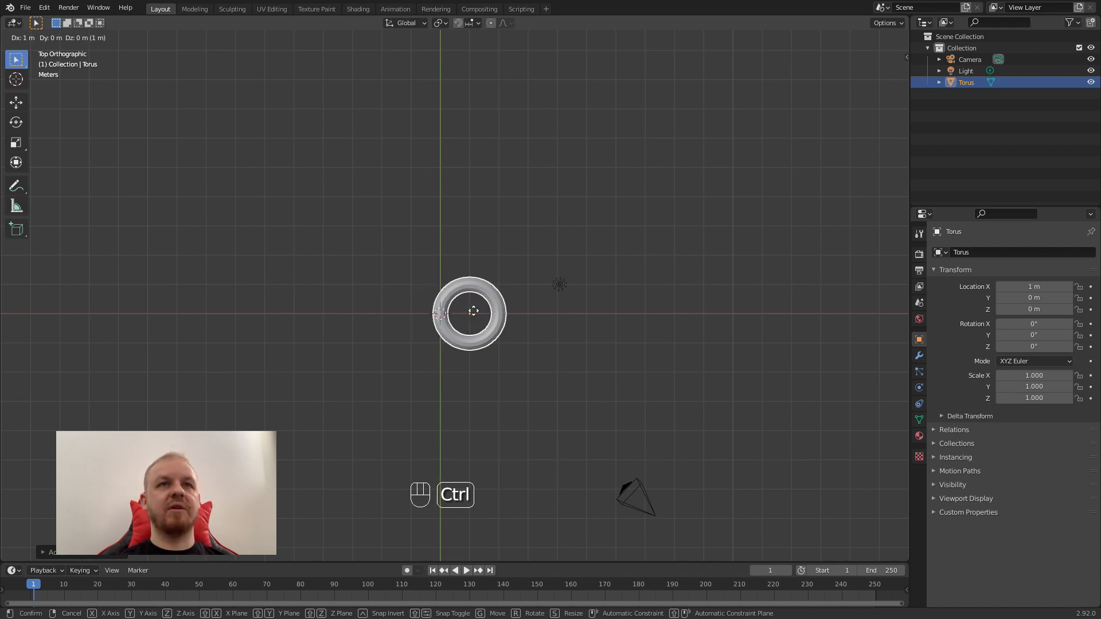
{"action": "right_click", "coordinate": [476, 315]}
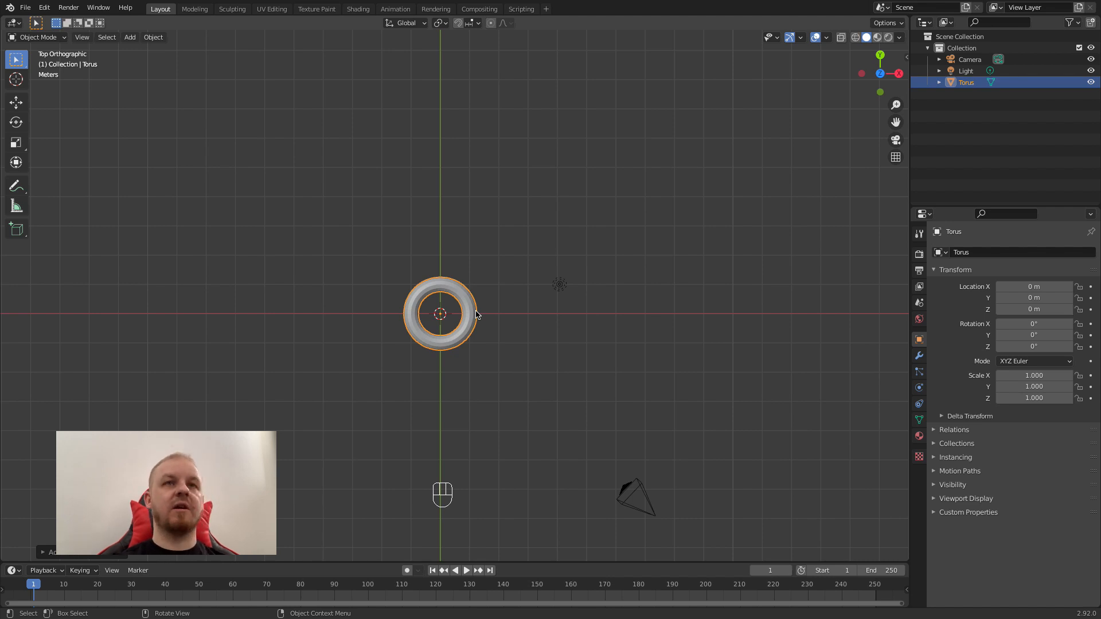
Try moving the torus with increment snapping and with slow precision movement, to about 1.36 m along X
{"action": "key", "text": "g"}
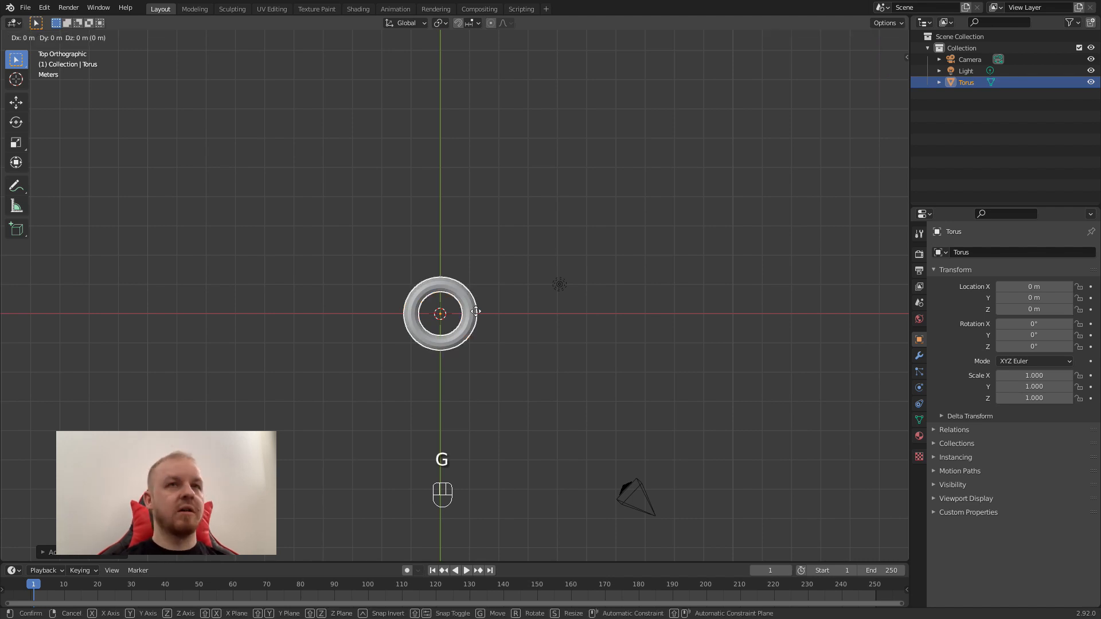
{"action": "key", "text": "ctrl"}
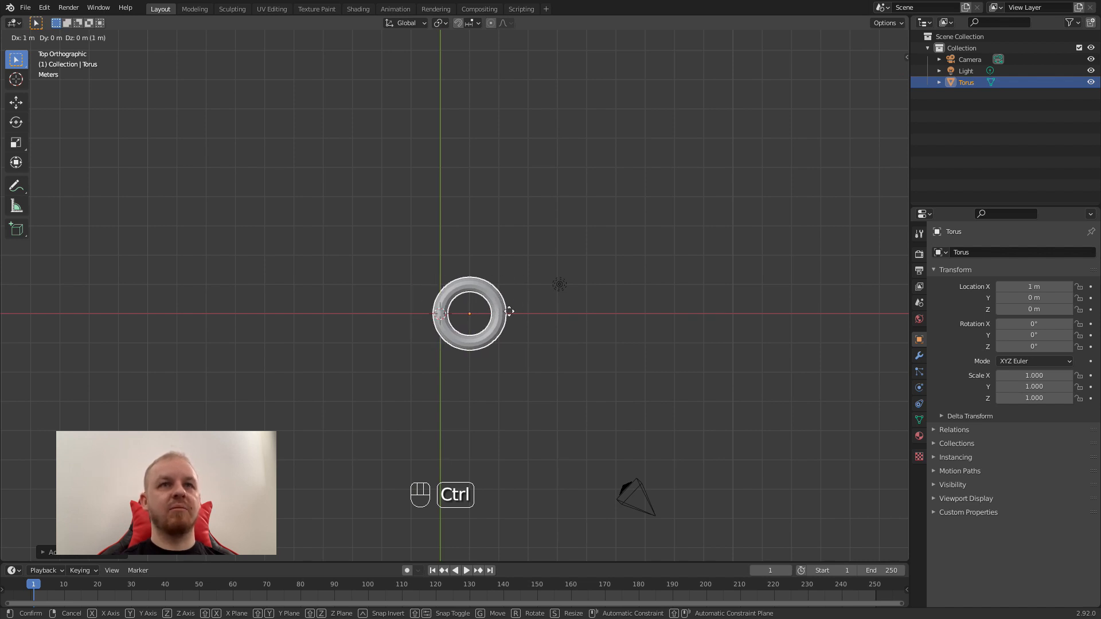
{"action": "key", "text": "shift"}
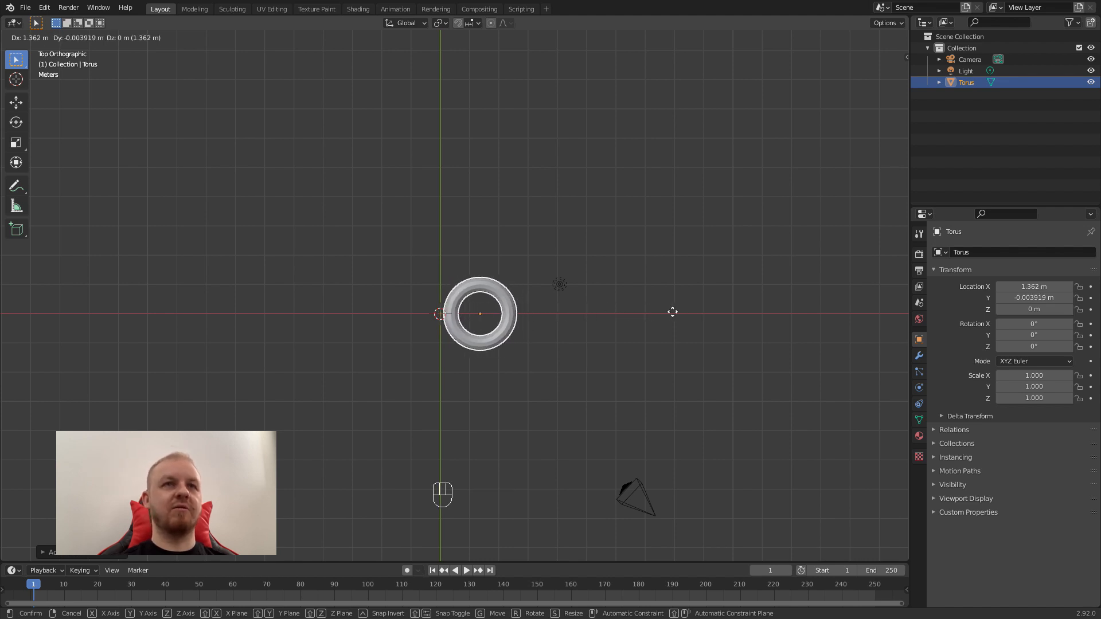
{"action": "right_click", "coordinate": [672, 312]}
Add a monkey mesh at the world origin, in the centre of the torus
{"action": "scroll", "coordinate": [467, 312], "scroll_direction": "down", "scroll_amount": 2}
{"action": "scroll", "coordinate": [440, 318], "scroll_direction": "up", "scroll_amount": 5}
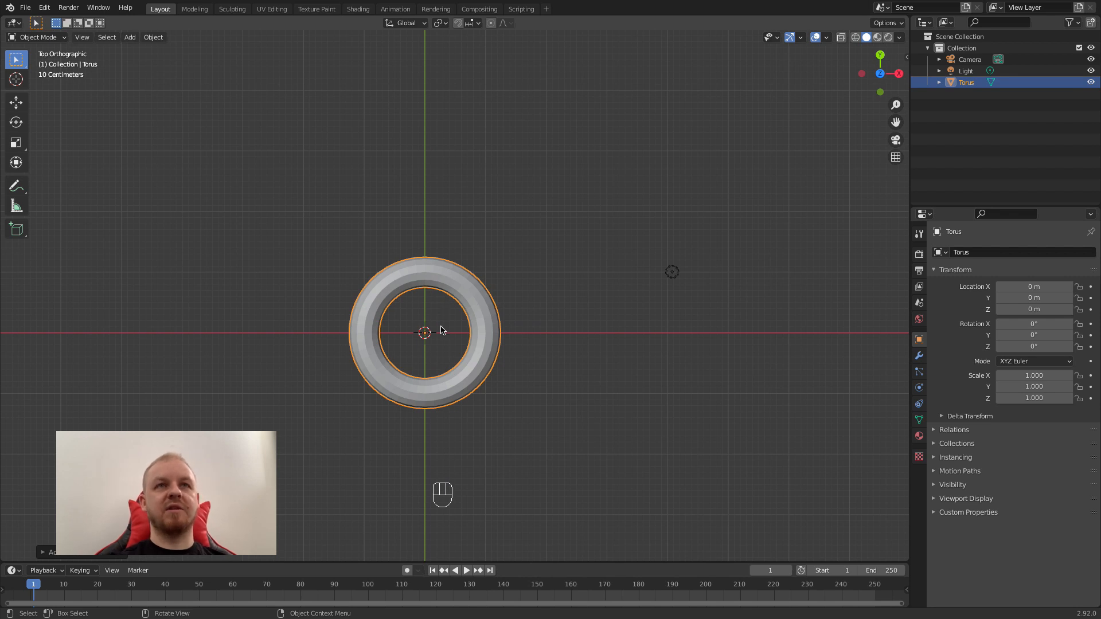
{"action": "scroll", "coordinate": [445, 363], "scroll_direction": "down", "scroll_amount": 8}
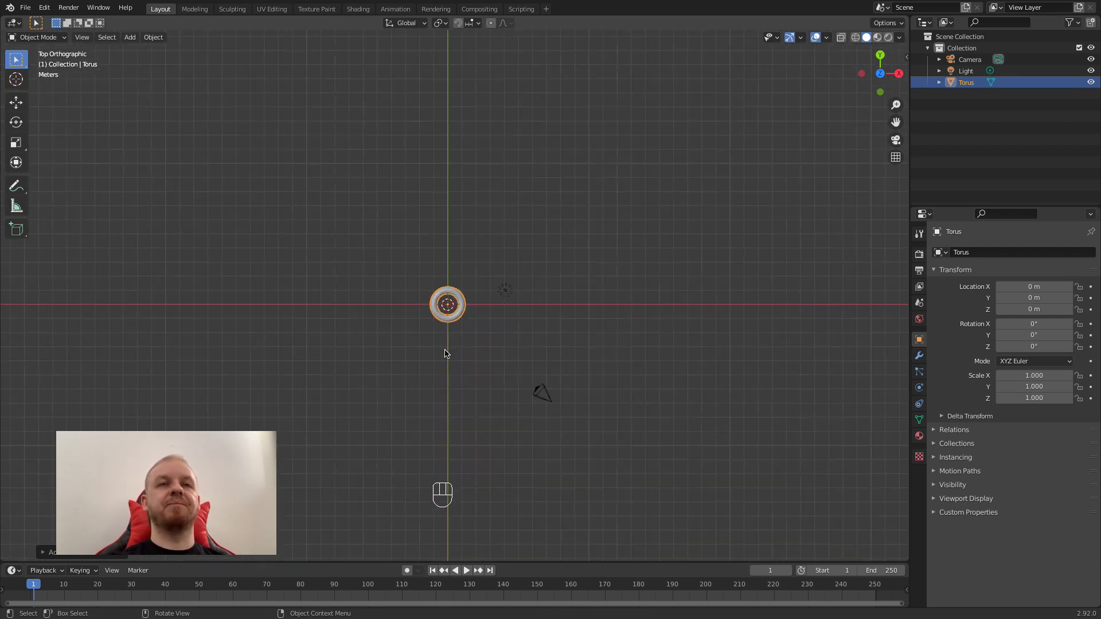
{"action": "middle_click_drag", "start_coordinate": [453, 363], "coordinate": [437, 315]}
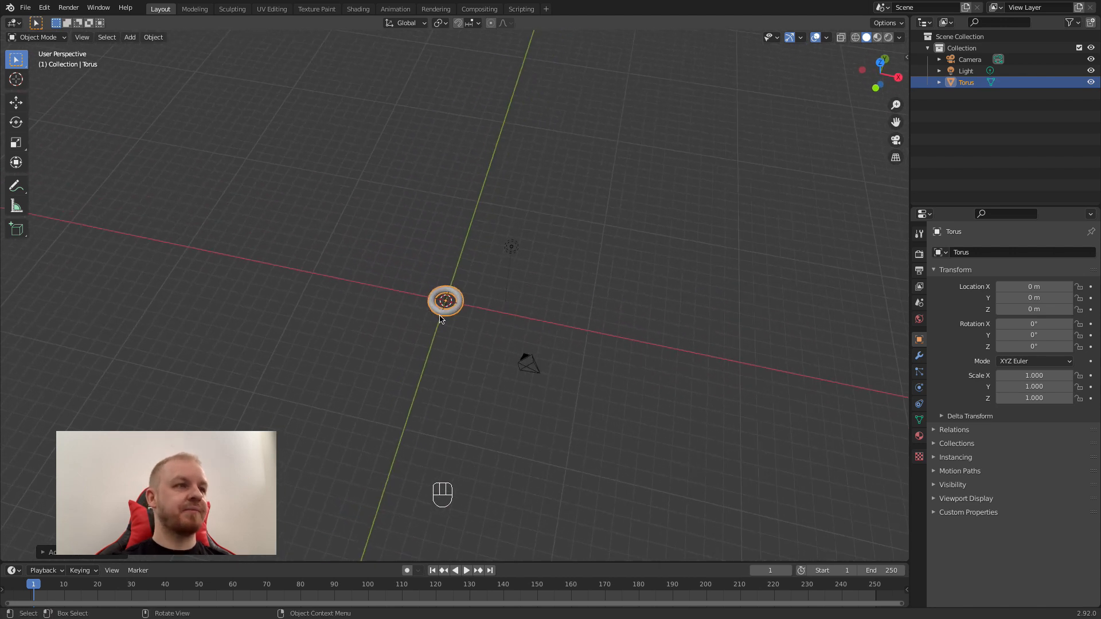
{"action": "scroll", "coordinate": [459, 322], "scroll_direction": "up", "scroll_amount": 6}
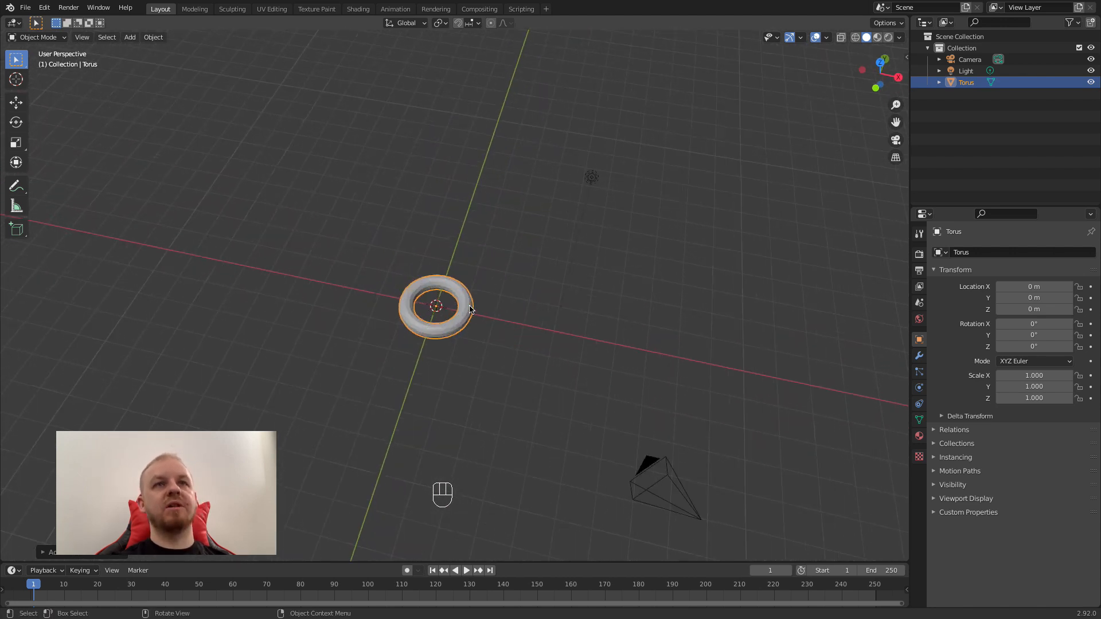
{"action": "middle_click_drag", "start_coordinate": [504, 315], "coordinate": [598, 335]}
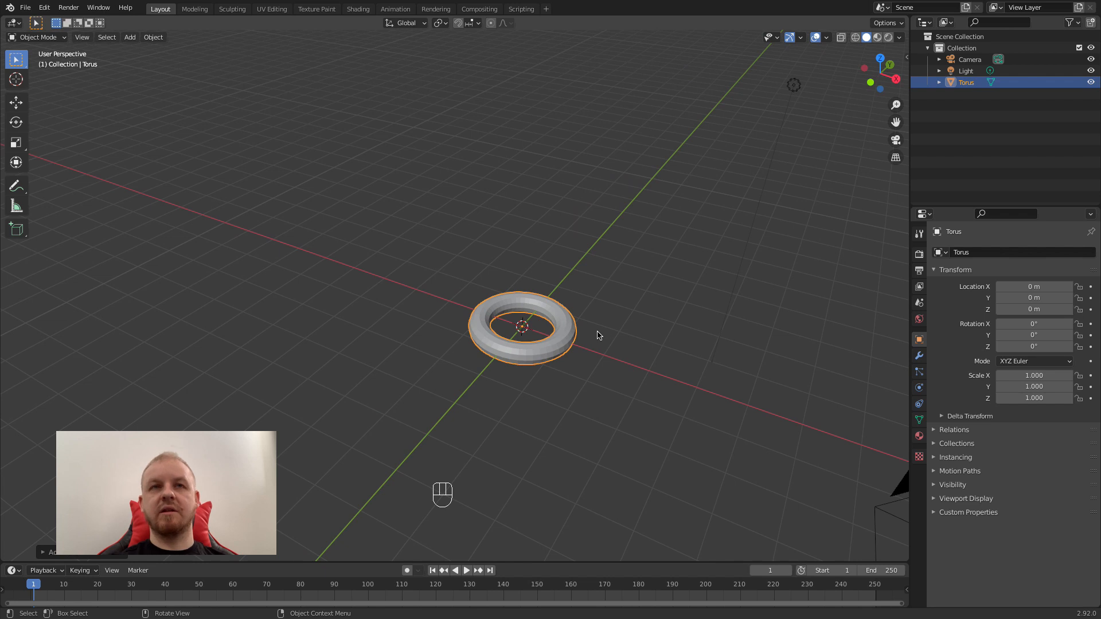
{"action": "middle_click_drag", "start_coordinate": [610, 342], "coordinate": [675, 162]}
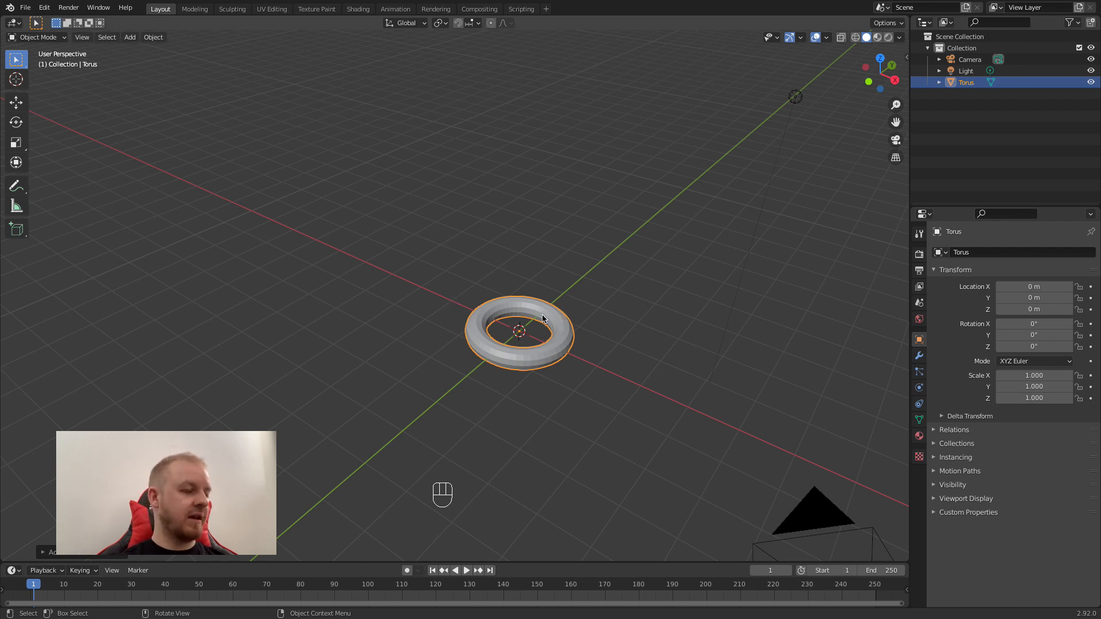
{"action": "key", "text": "shift"}
{"action": "key", "text": "shift+a"}
{"action": "mouse_move", "coordinate": [542, 317]}
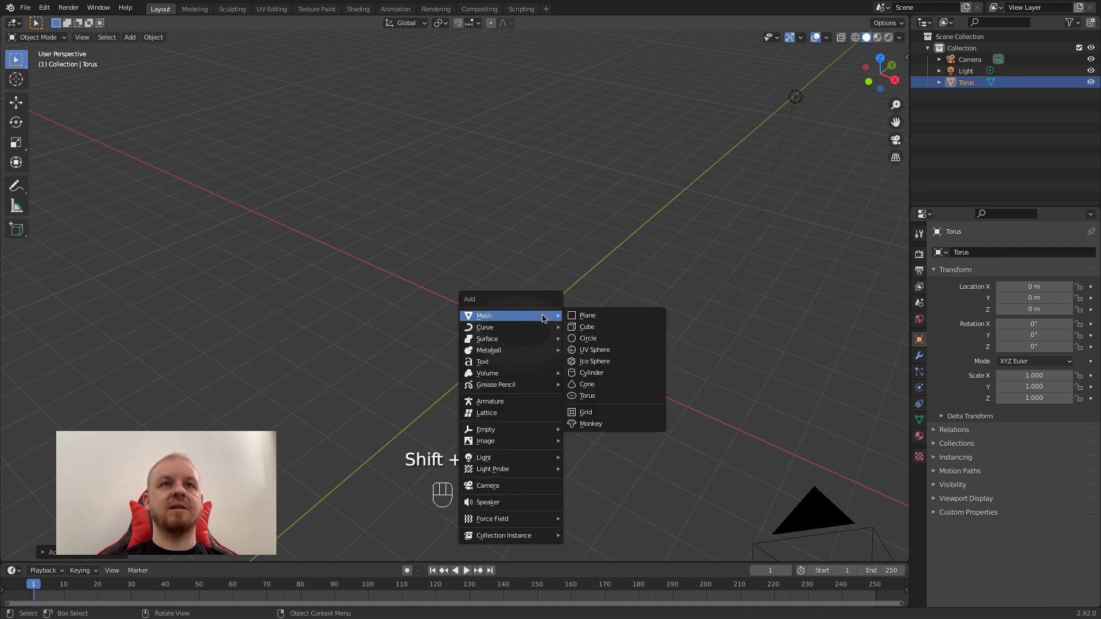
{"action": "left_click", "coordinate": [601, 424]}
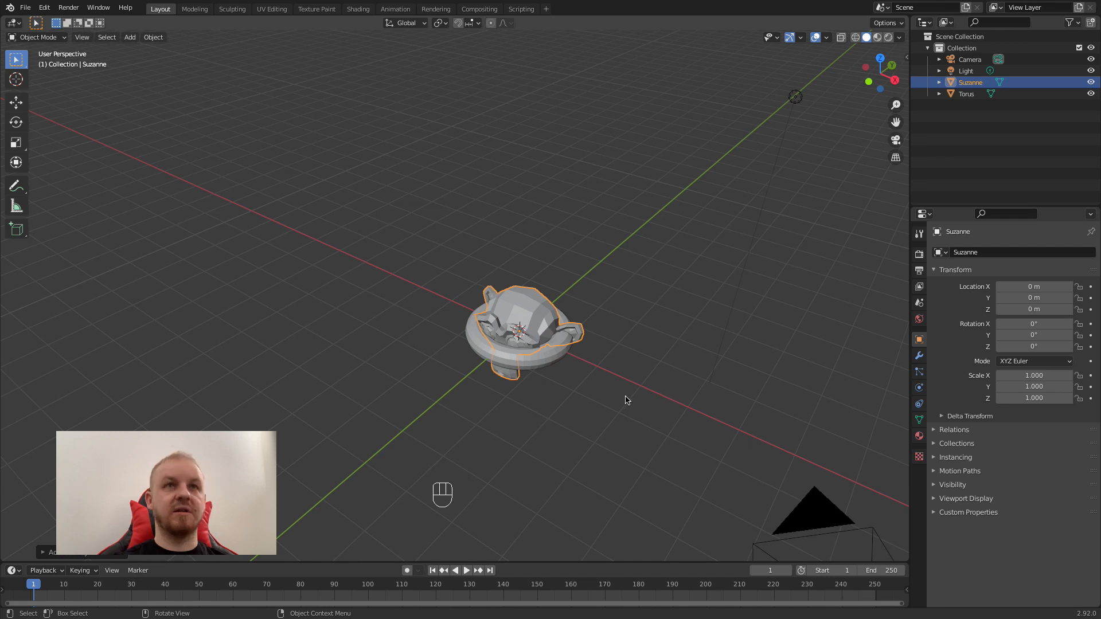
Move the monkey along the global X axis to about -6.5 m, away from the torus
{"action": "key", "text": "g"}
{"action": "key", "text": "x"}
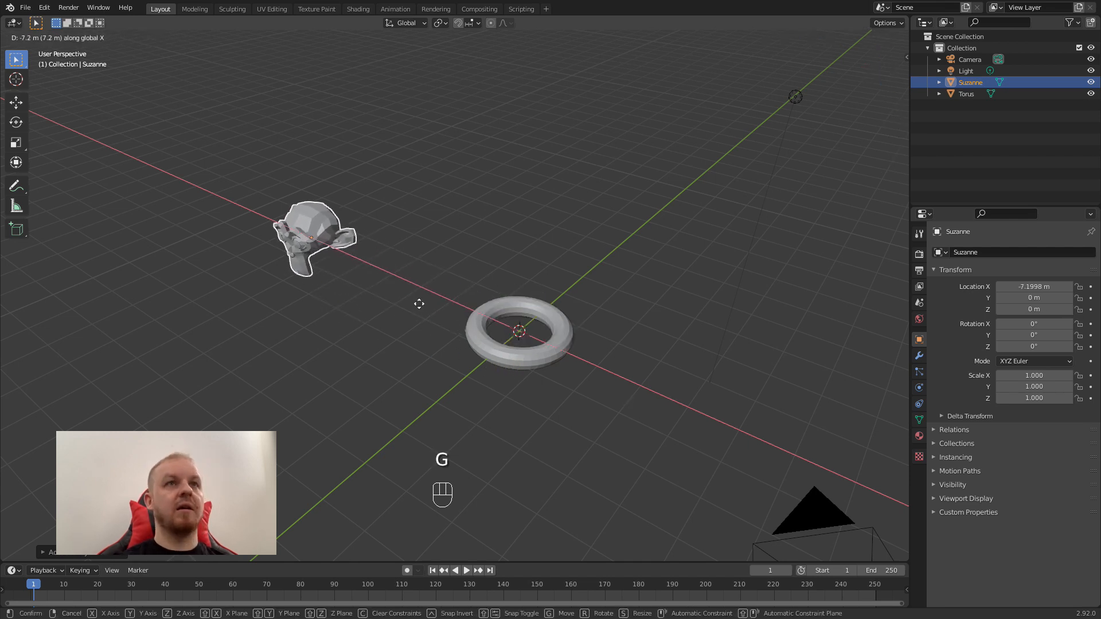
{"action": "left_click", "coordinate": [434, 316]}
{"action": "middle_click_drag", "start_coordinate": [447, 350], "coordinate": [493, 337]}
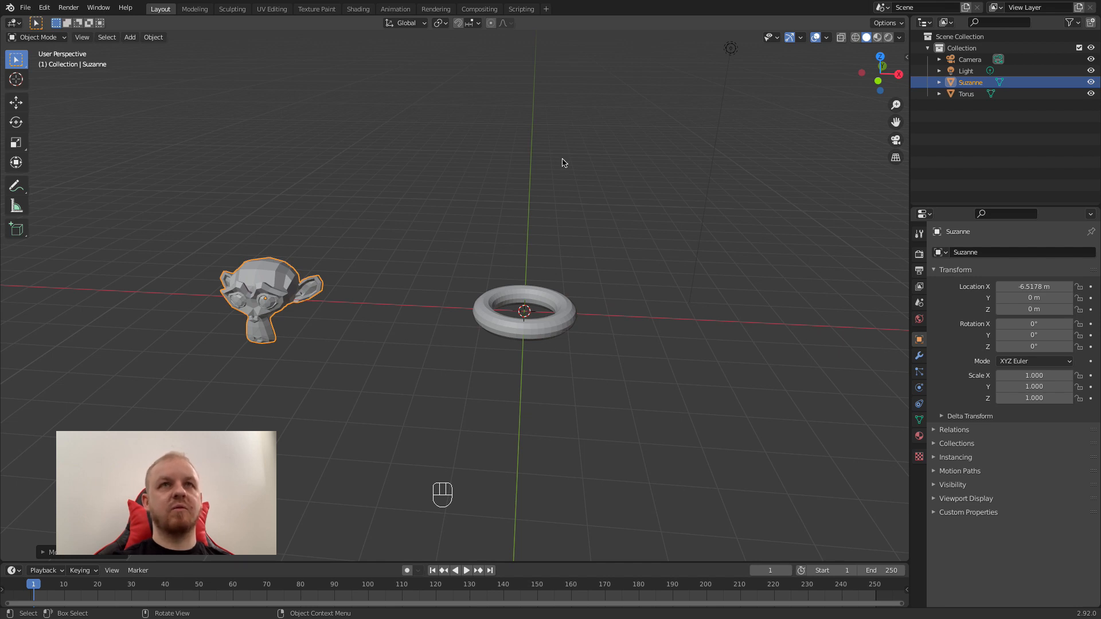
{"action": "middle_click_drag", "start_coordinate": [528, 406], "coordinate": [479, 405]}
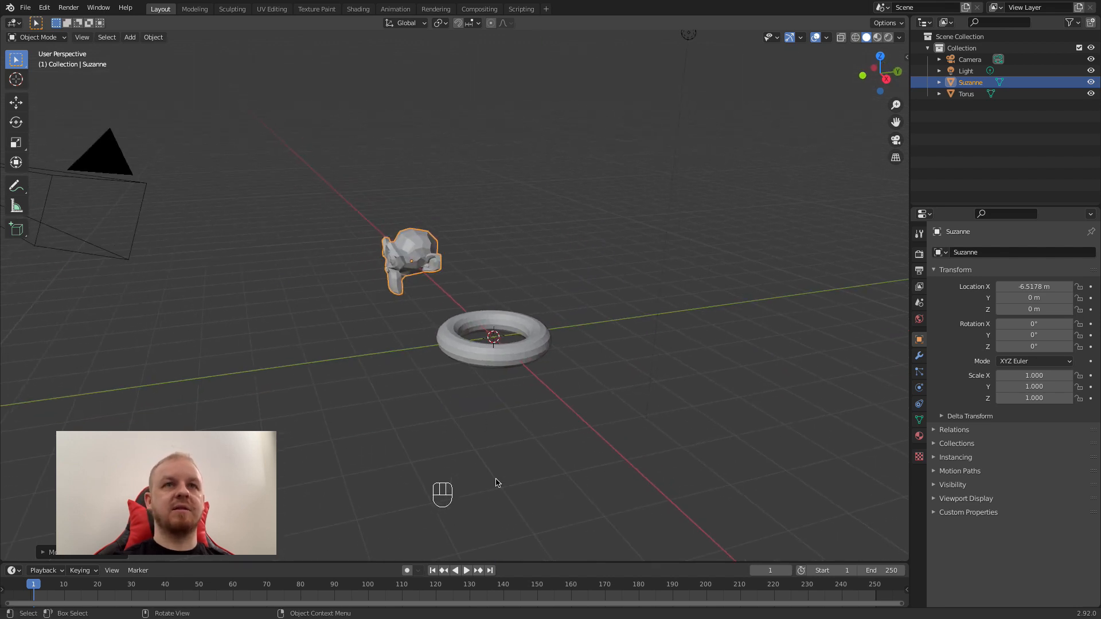
Raise the torus along the global Z axis to a height of about 2.46 m
{"action": "middle_click_drag", "start_coordinate": [449, 326], "coordinate": [511, 331]}
{"action": "left_click", "coordinate": [512, 330]}
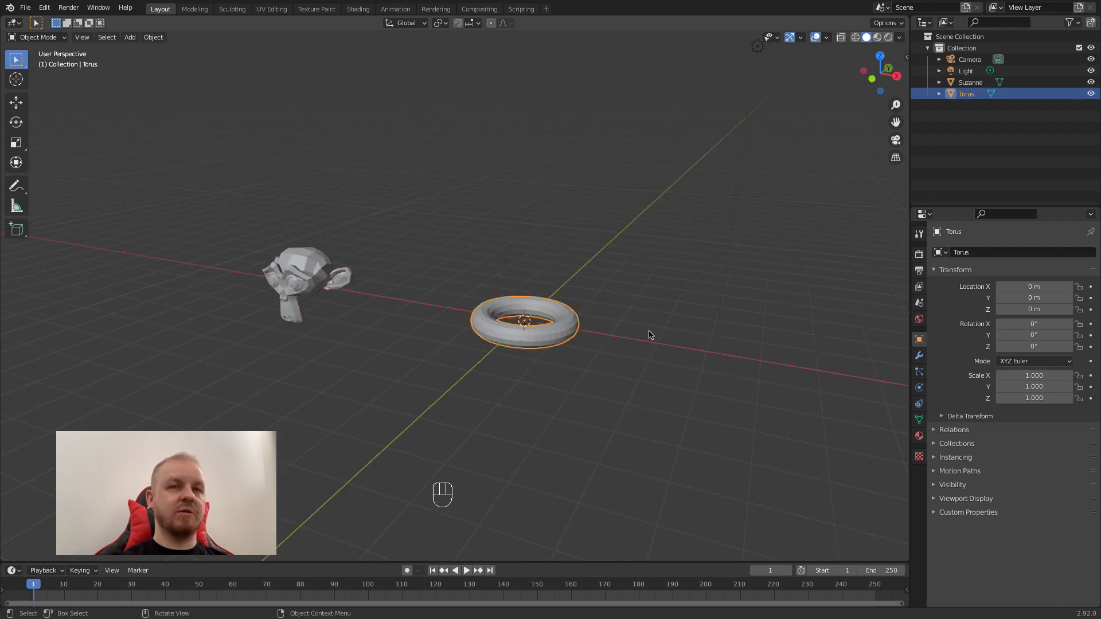
{"action": "key", "text": "g"}
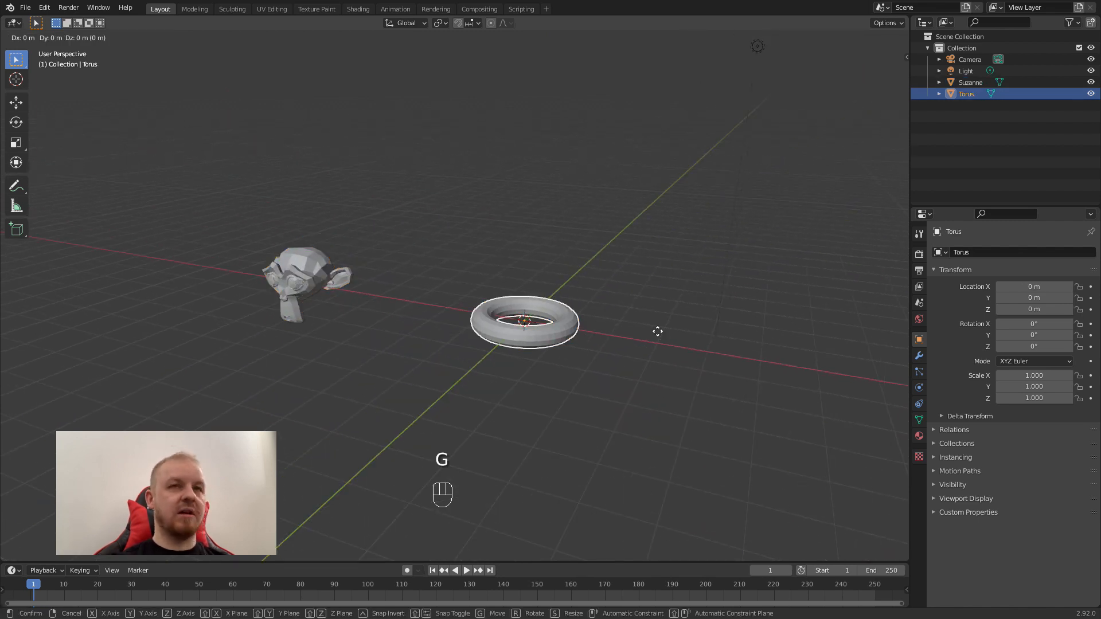
{"action": "key", "text": "z"}
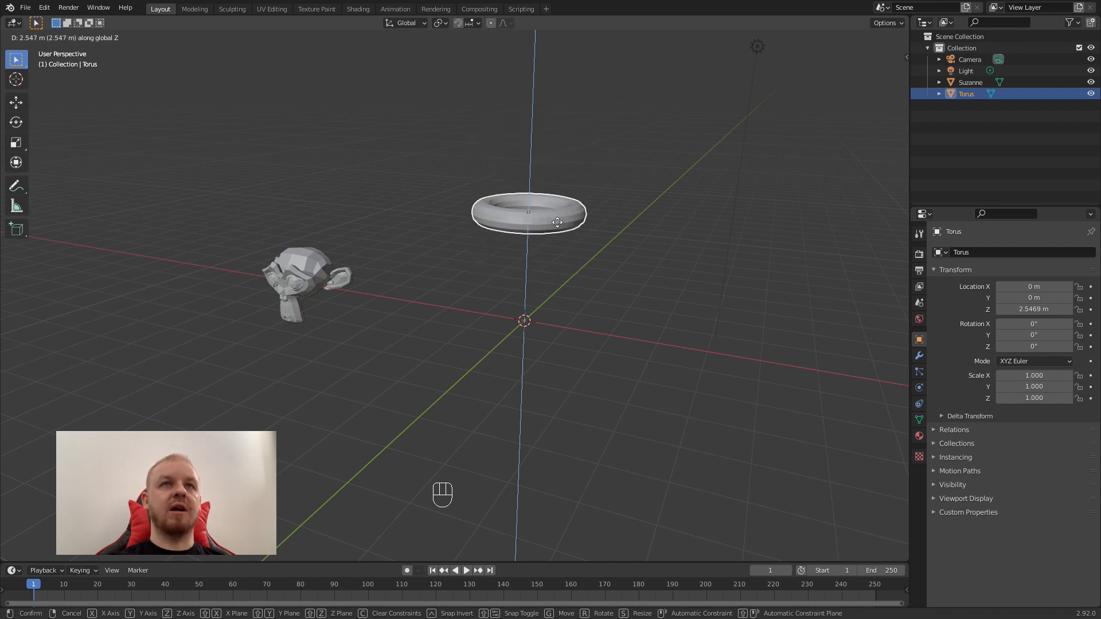
{"action": "left_click", "coordinate": [557, 223]}
Raise the monkey along the global Z axis to a height of about 2.66 m
{"action": "left_click", "coordinate": [293, 270]}
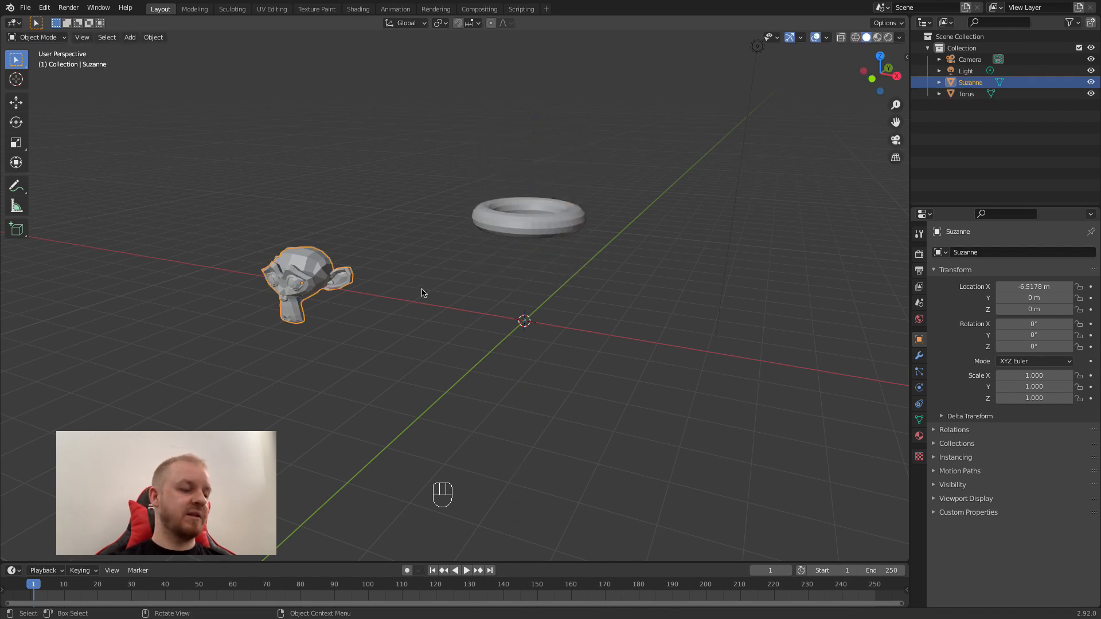
{"action": "key", "text": "g"}
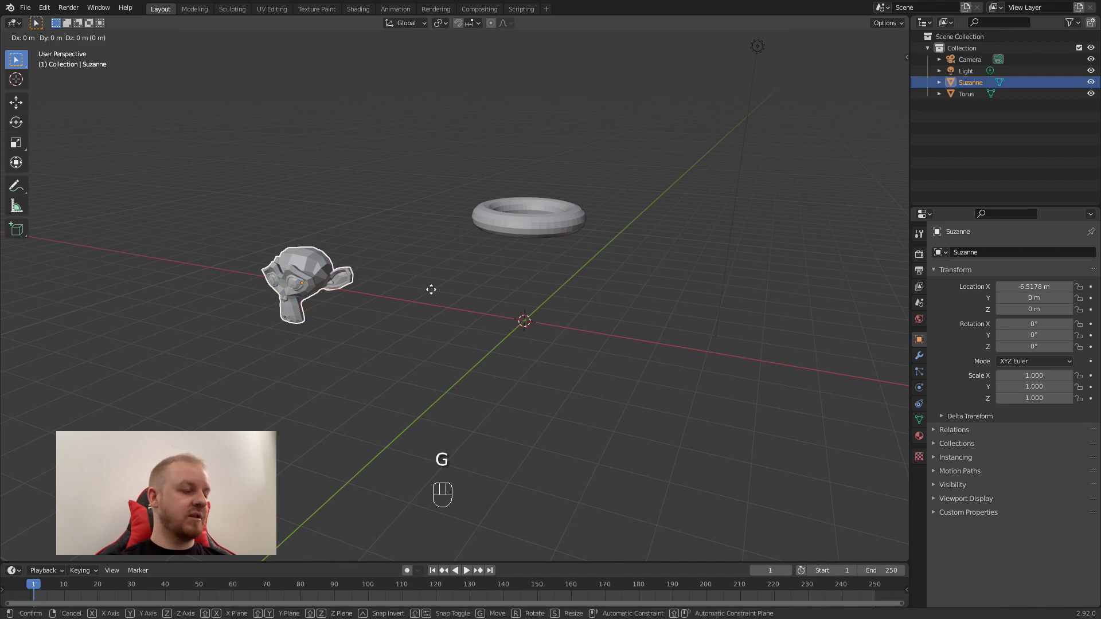
{"action": "key", "text": "z"}
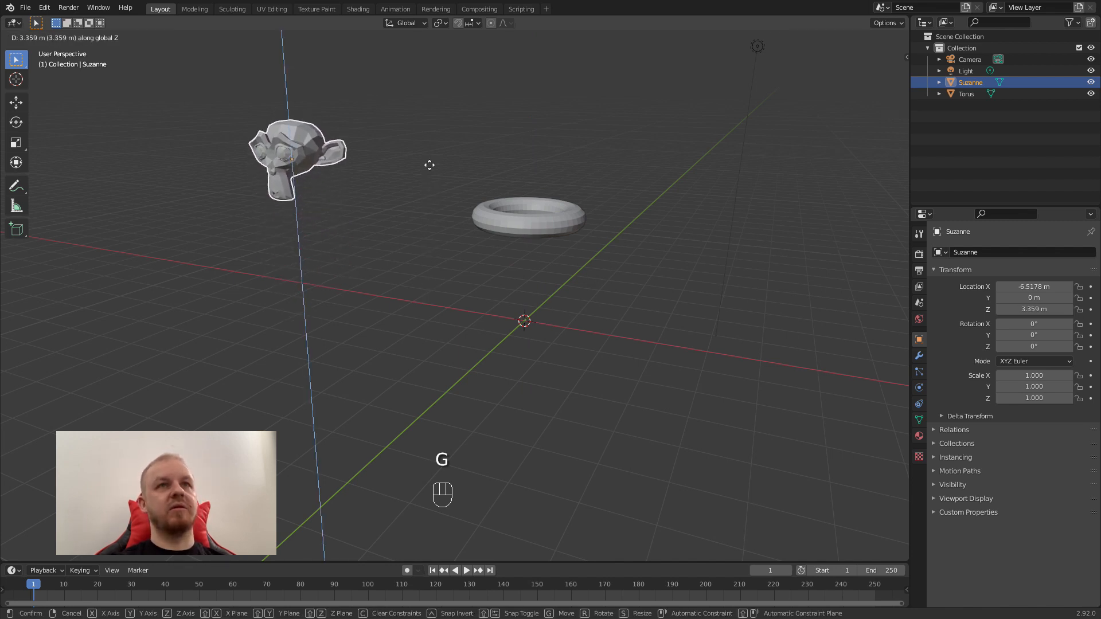
{"action": "left_click", "coordinate": [429, 195]}
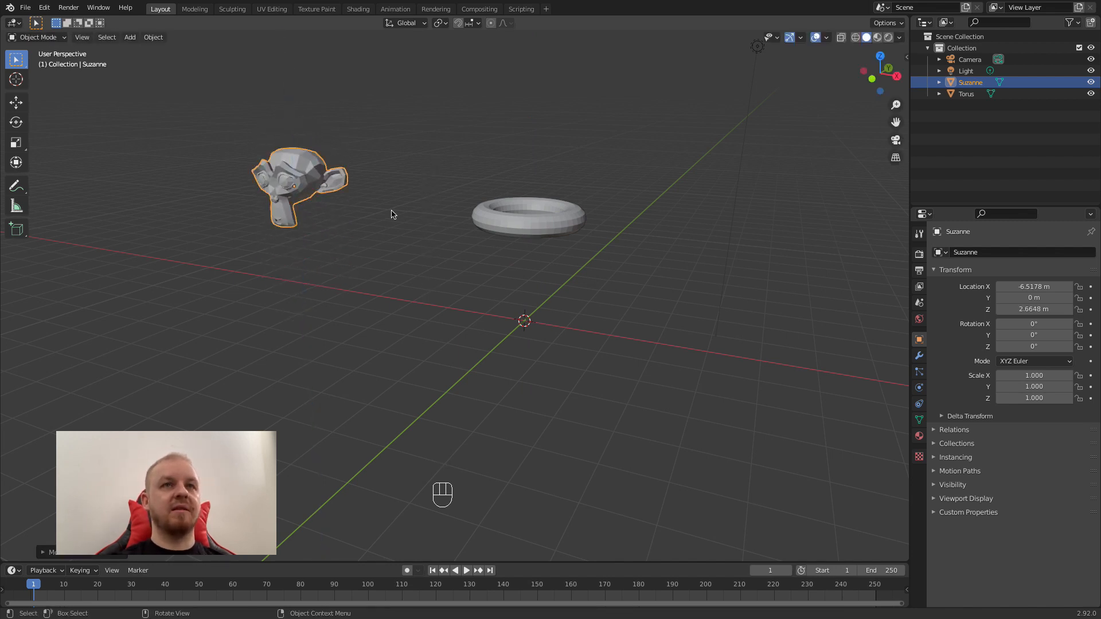
Tilt the monkey with a free rotation in the view, to about 1.1° X, -39.4° Y and 13.6° Z
{"action": "middle_click_drag", "start_coordinate": [392, 214], "coordinate": [614, 262]}
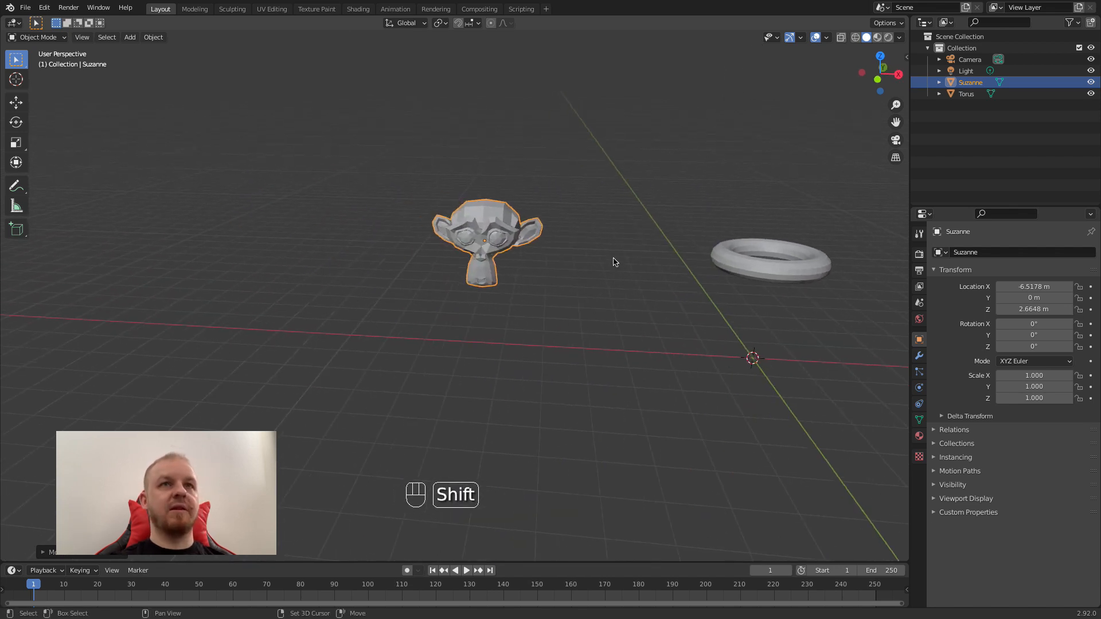
{"action": "key", "text": "r"}
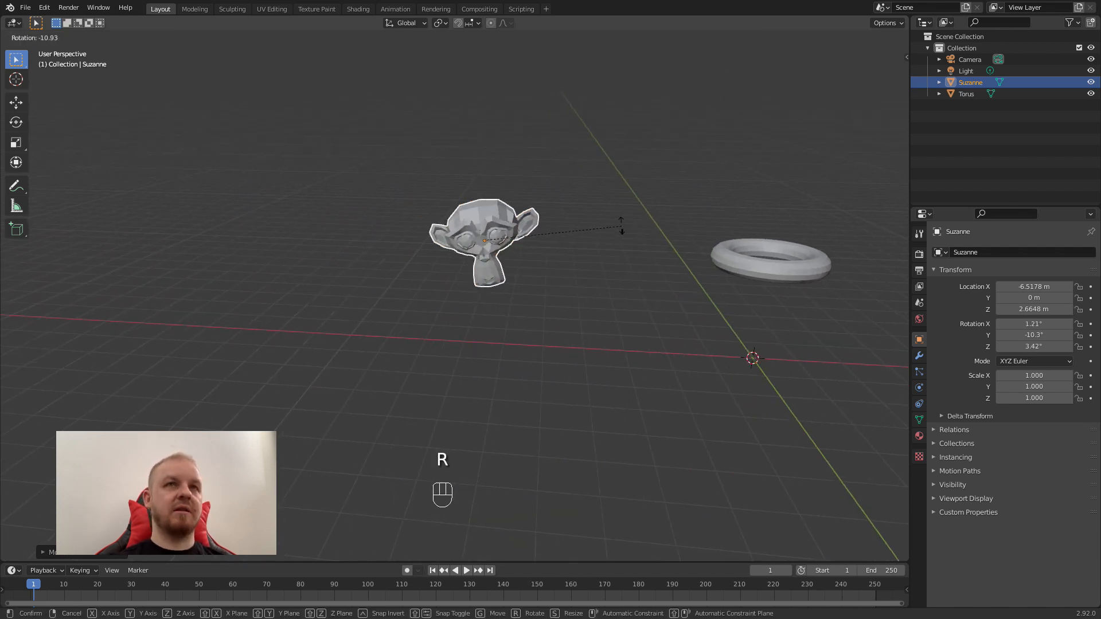
{"action": "left_click", "coordinate": [571, 179]}
Move the tilted monkey along its local Z axis, comparing with global Z first, to a height of about 2.84 m
{"action": "middle_click_drag", "start_coordinate": [619, 256], "coordinate": [610, 256]}
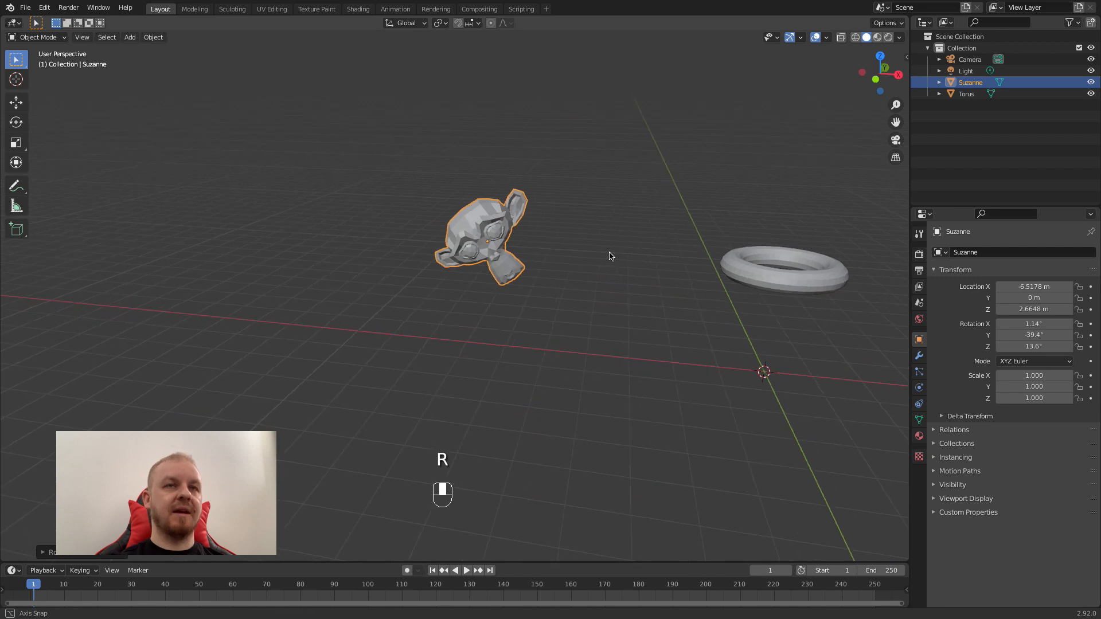
{"action": "key", "text": "g"}
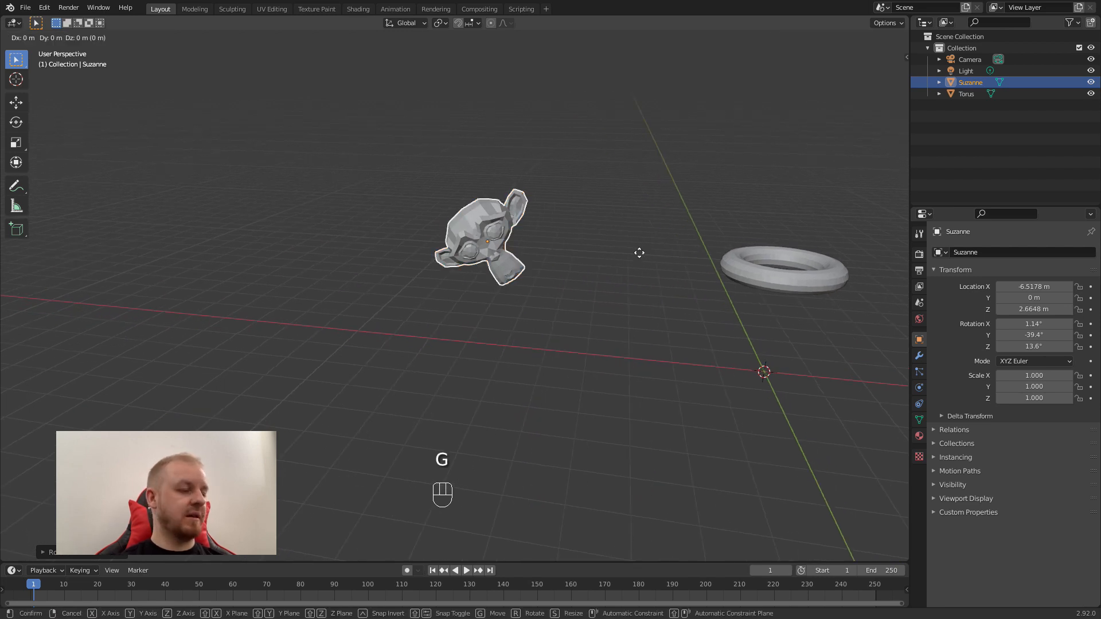
{"action": "key", "text": "z"}
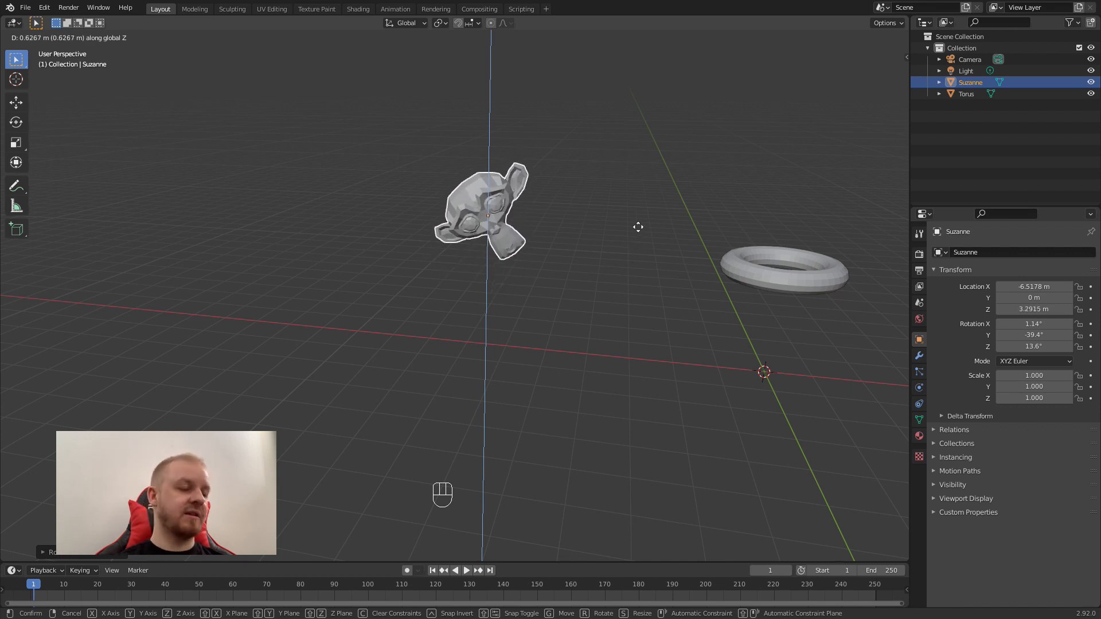
{"action": "key", "text": "z"}
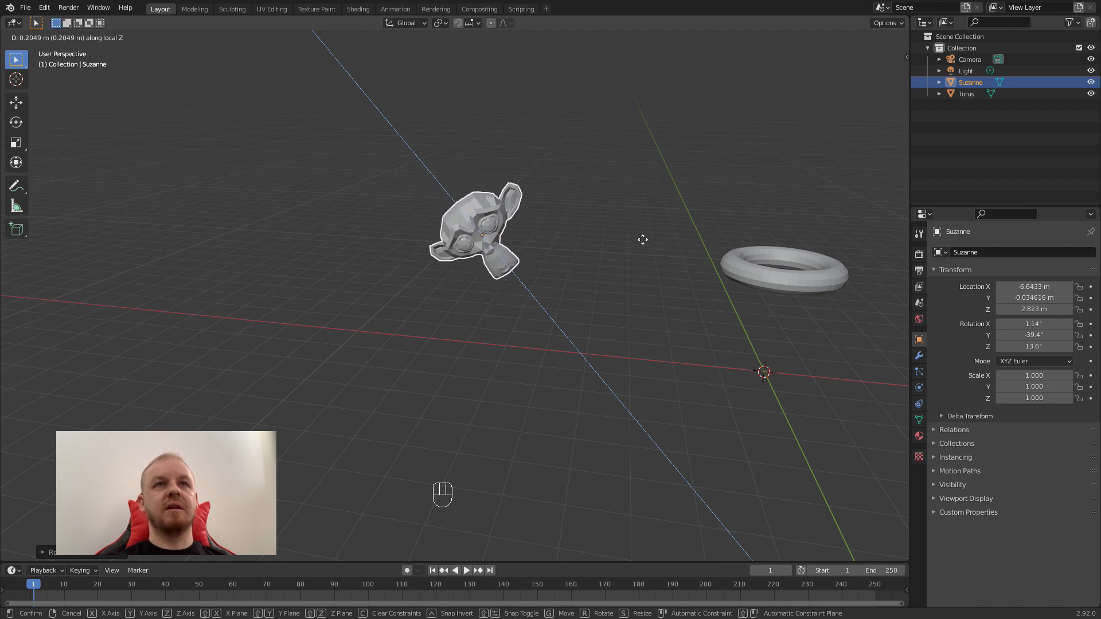
{"action": "left_click", "coordinate": [643, 241]}
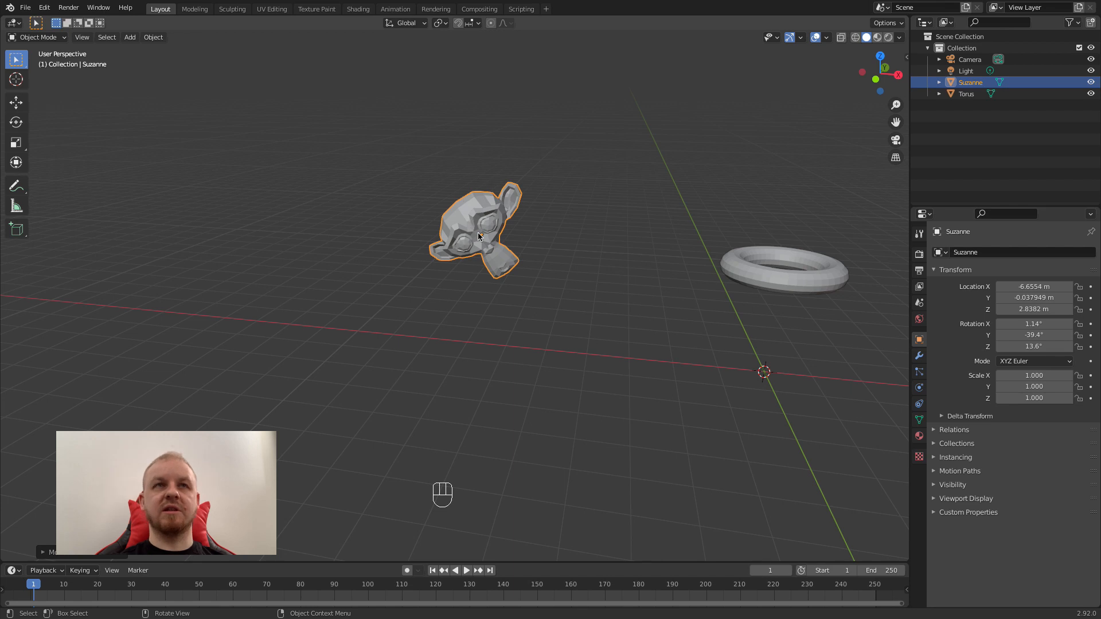
Slide the monkey along its local Z axis up to a height of about 3.03 m and back down to about 2.84 m
{"action": "key", "text": "g"}
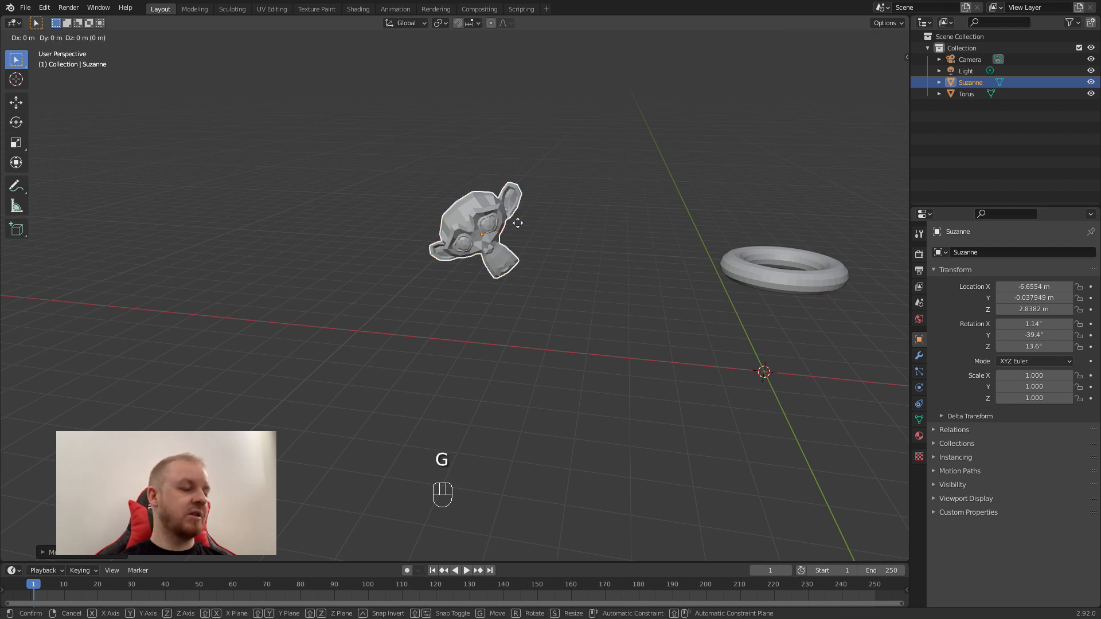
{"action": "key", "text": "z"}
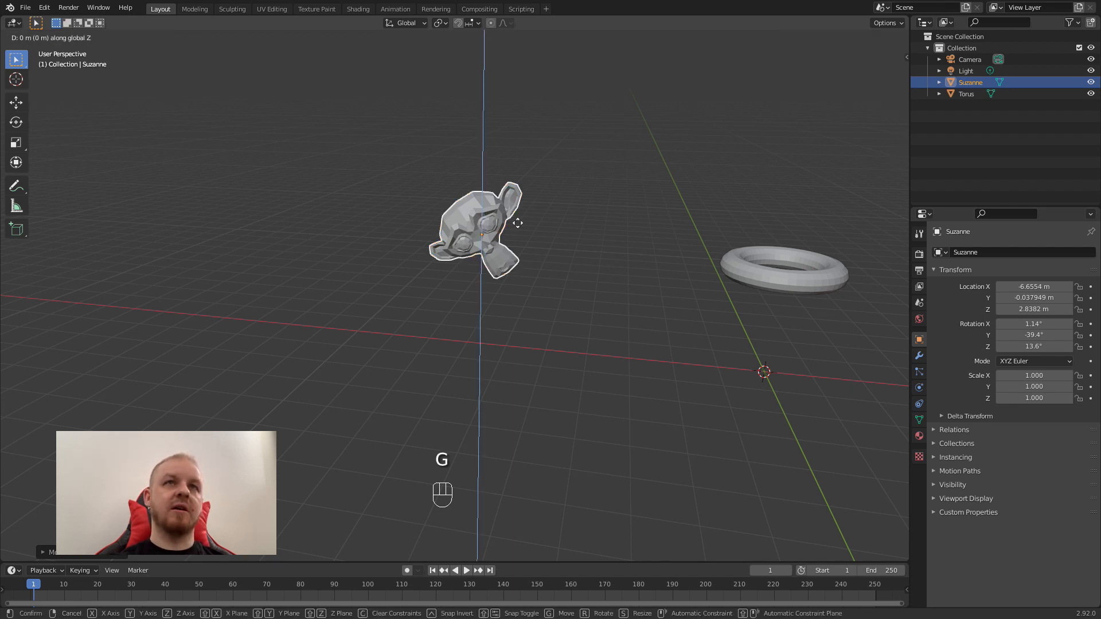
{"action": "key", "text": "z"}
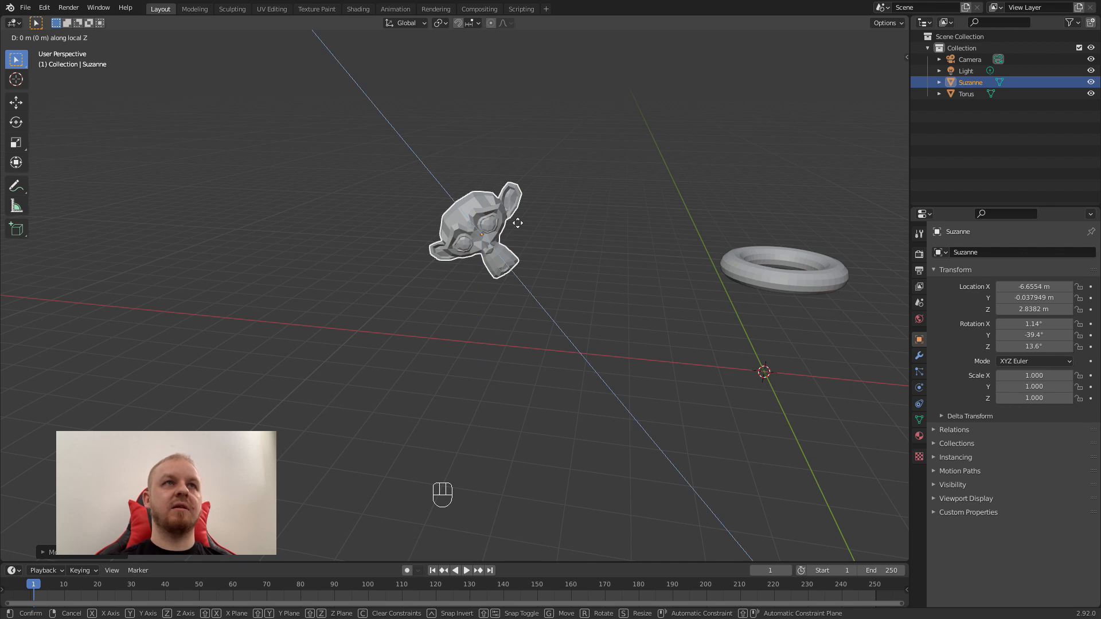
{"action": "left_click", "coordinate": [512, 239]}
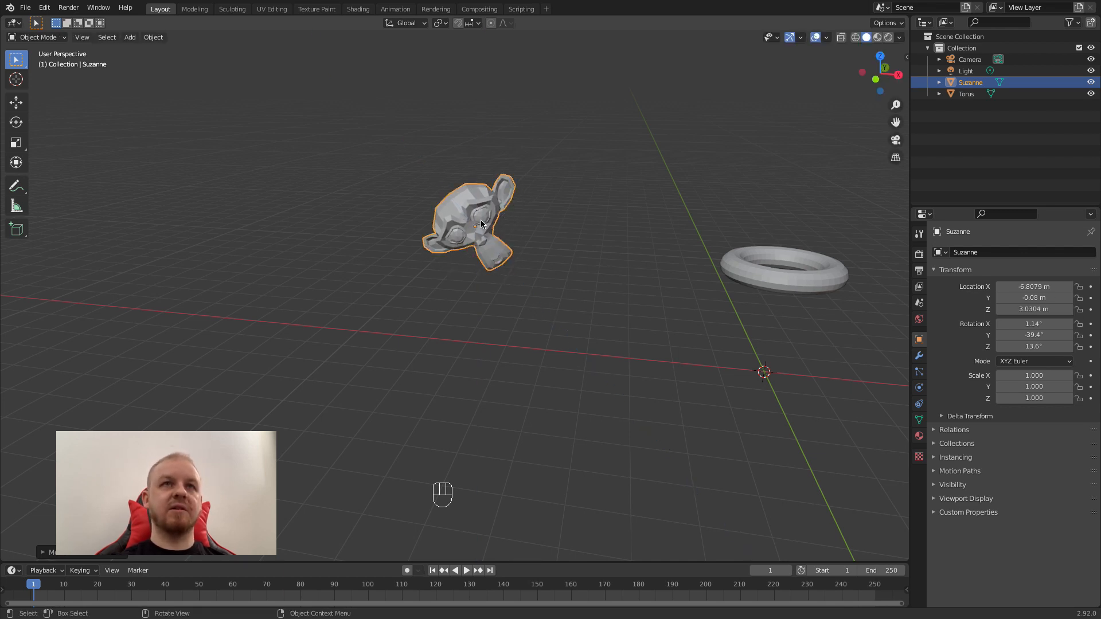
{"action": "key", "text": "g"}
{"action": "key", "text": "z"}
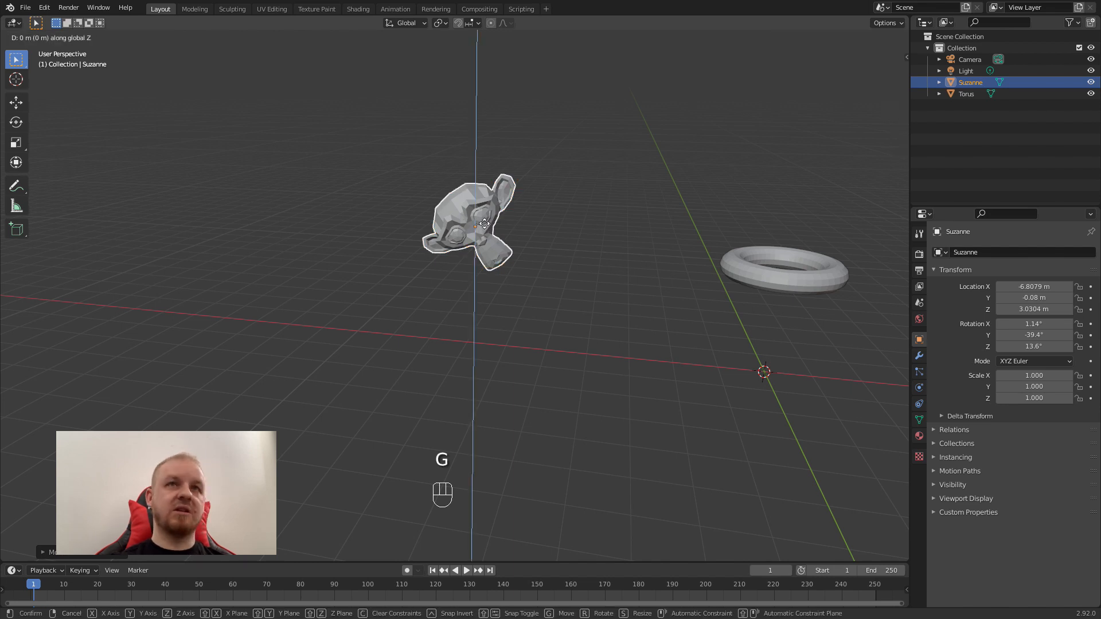
{"action": "key", "text": "z"}
{"action": "left_click", "coordinate": [500, 228]}
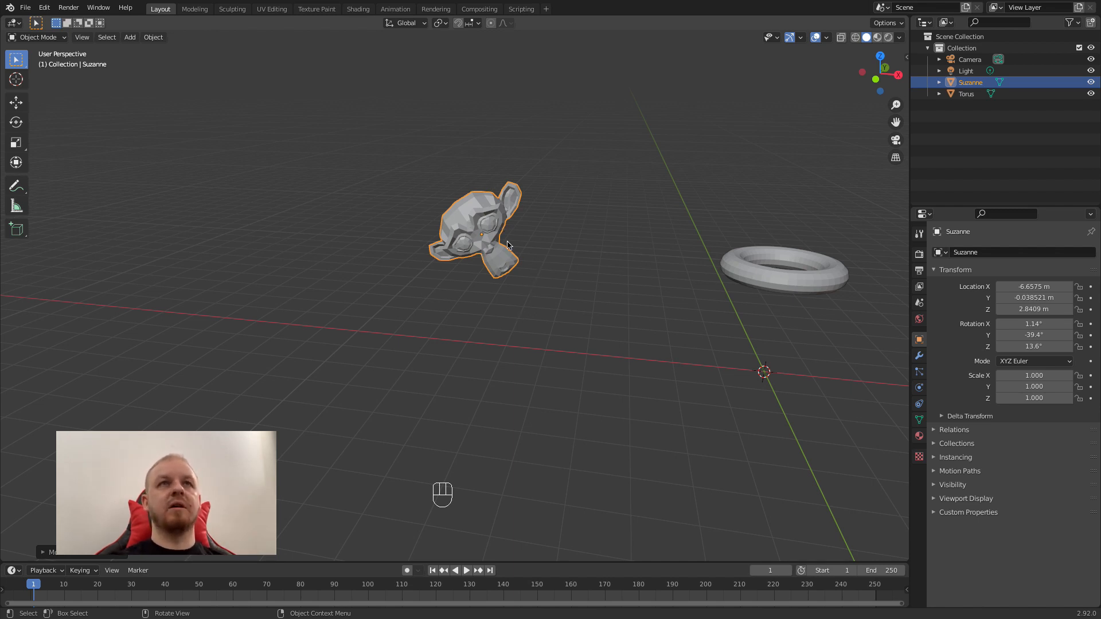
Lower the monkey with the Move tool along the global Z axis to a height of about 2.77 m
{"action": "left_click", "coordinate": [18, 104]}
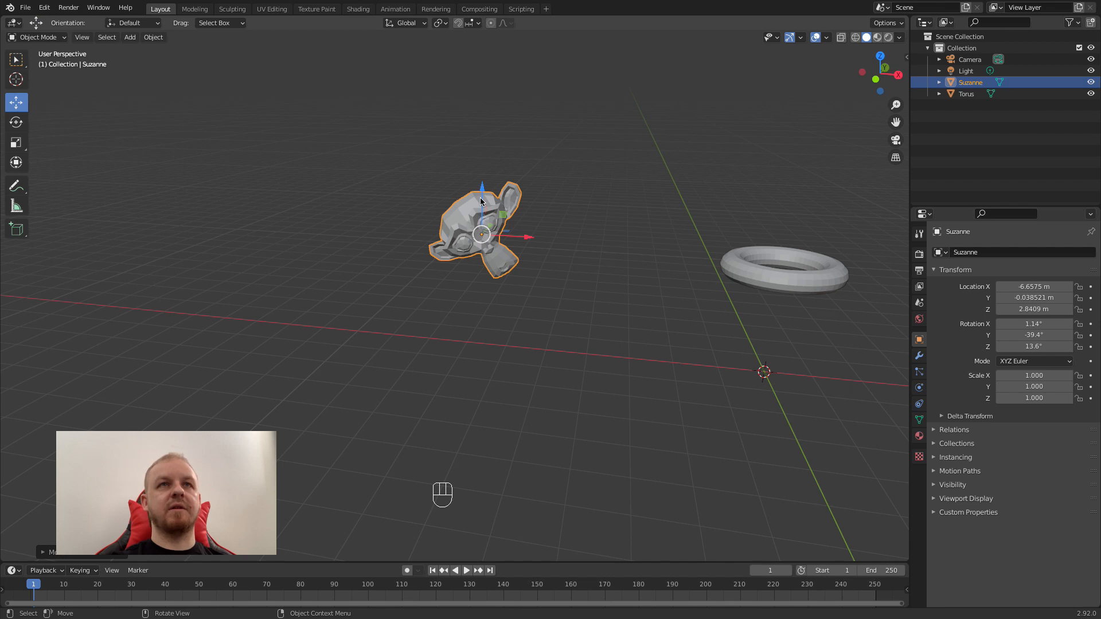
{"action": "left_click_drag", "start_coordinate": [484, 194], "coordinate": [484, 198]}
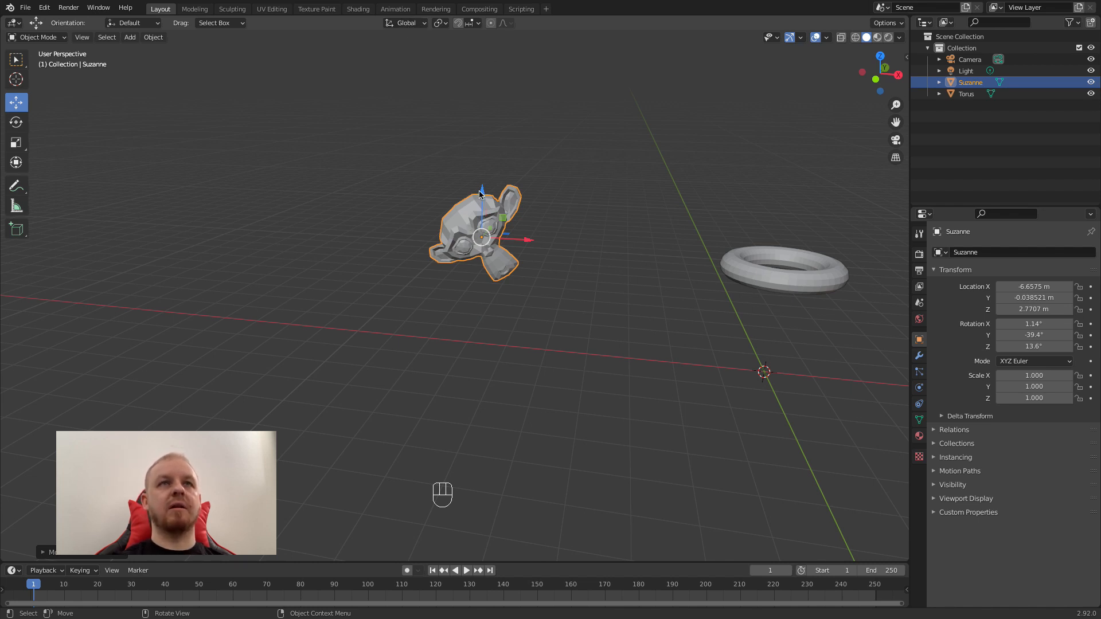
Set the transform orientation to Local and move the monkey along its local Z axis to a height of about 3.97 m
{"action": "left_click", "coordinate": [425, 26]}
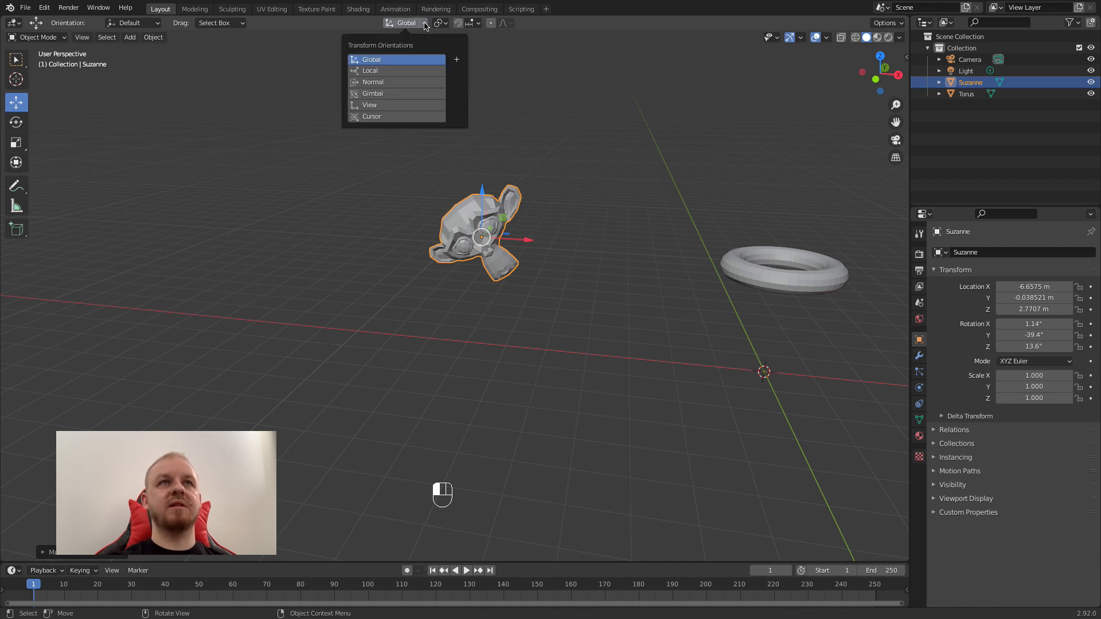
{"action": "left_click", "coordinate": [386, 73]}
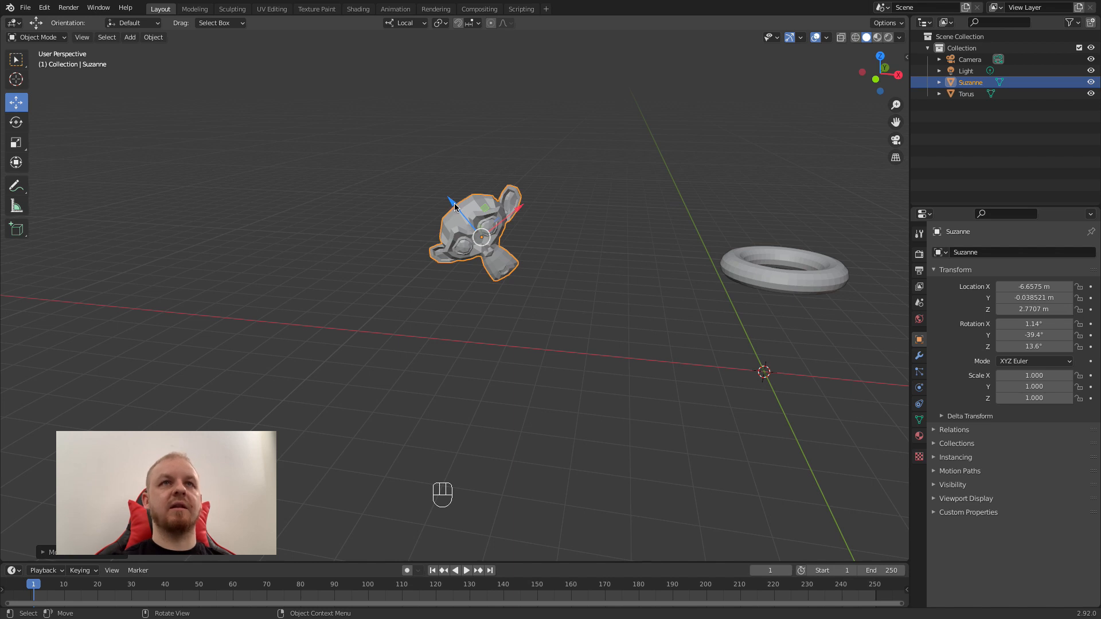
{"action": "left_click_drag", "start_coordinate": [455, 206], "coordinate": [447, 178]}
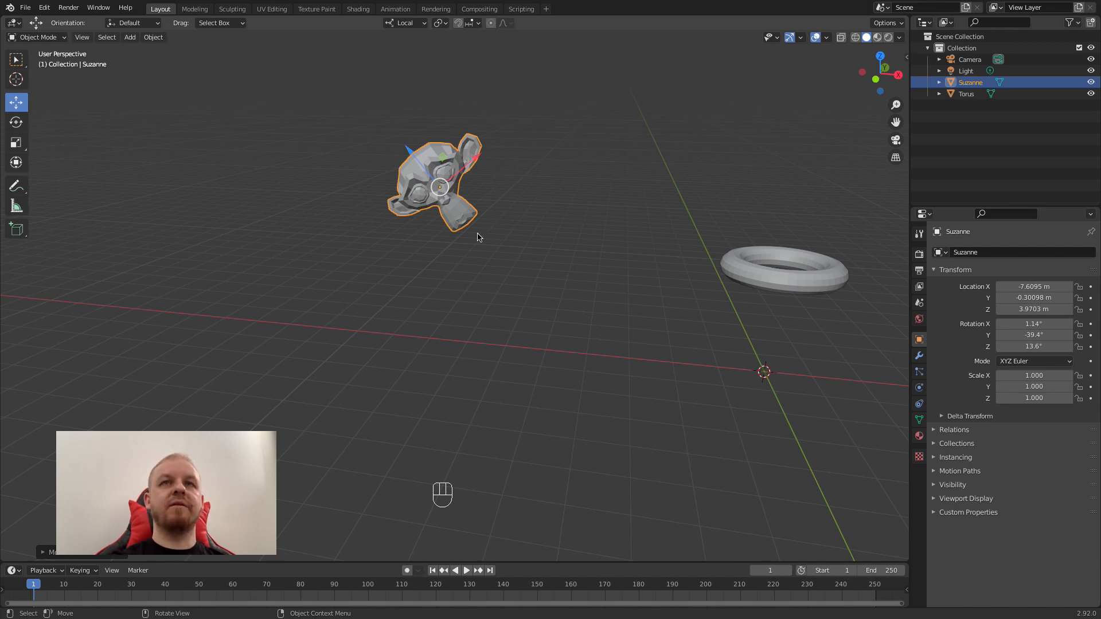
Tilt the torus with a free rotation in the view of about -33°
{"action": "left_click", "coordinate": [785, 288]}
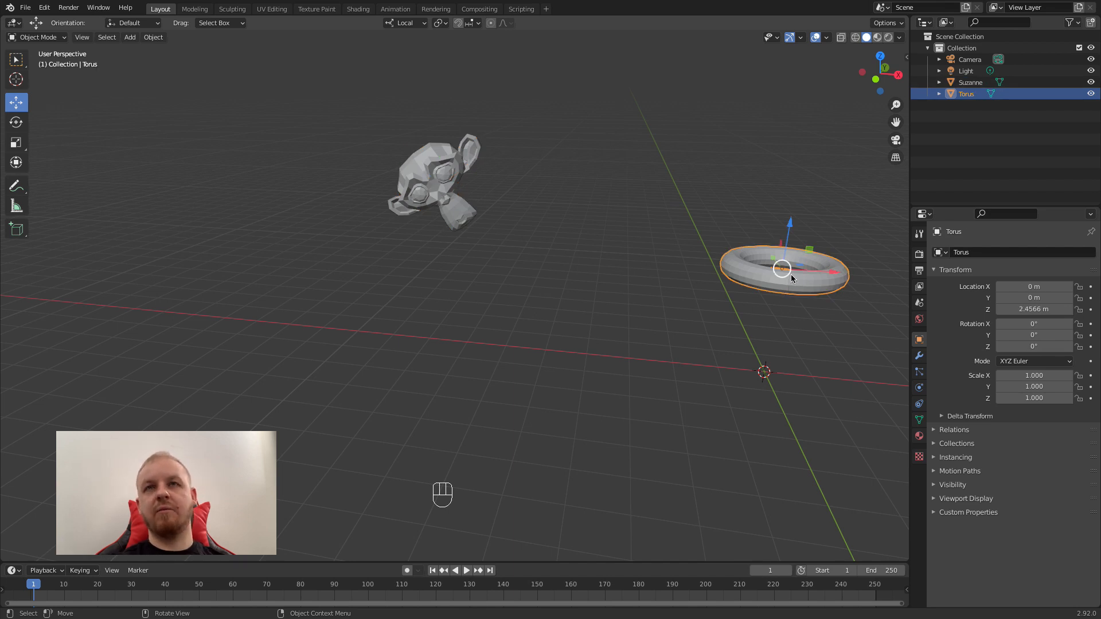
{"action": "middle_click_drag", "start_coordinate": [788, 313], "coordinate": [598, 325]}
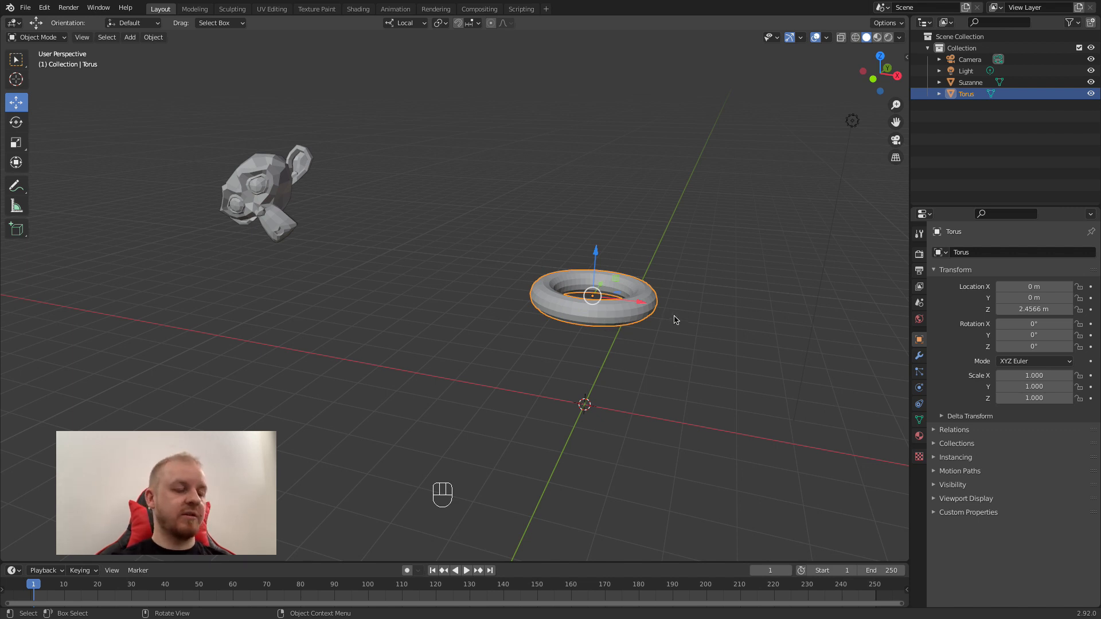
{"action": "key", "text": "r"}
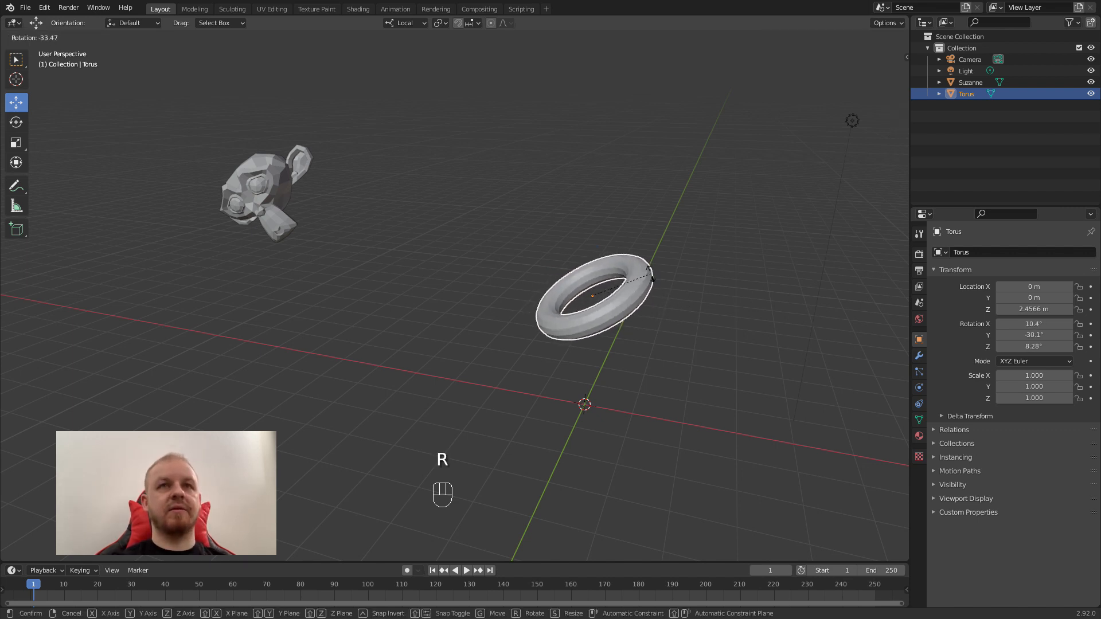
{"action": "left_click", "coordinate": [565, 273]}
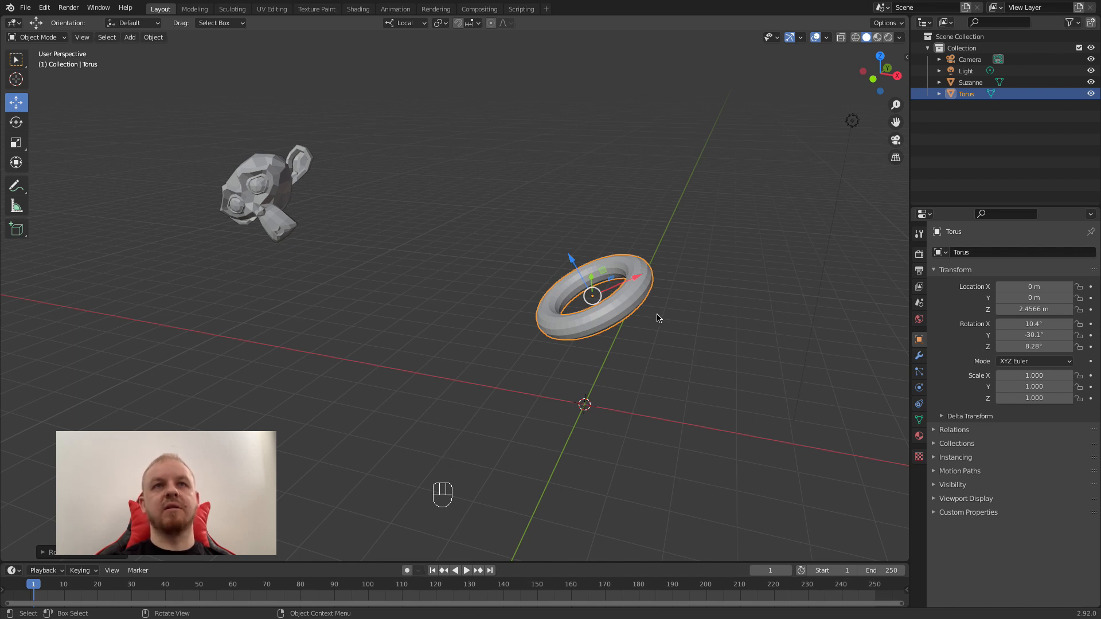
View the tilted torus and the monkey from other angles and open the transform orientation options
{"action": "middle_click_drag", "start_coordinate": [652, 315], "coordinate": [599, 365]}
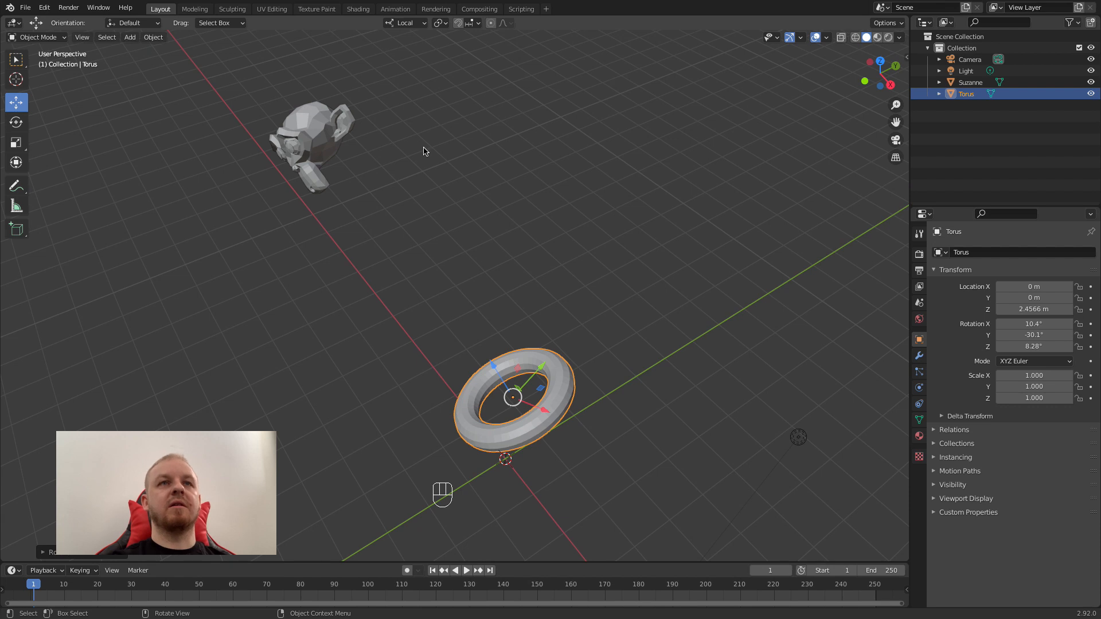
{"action": "middle_click_drag", "start_coordinate": [442, 398], "coordinate": [647, 371]}
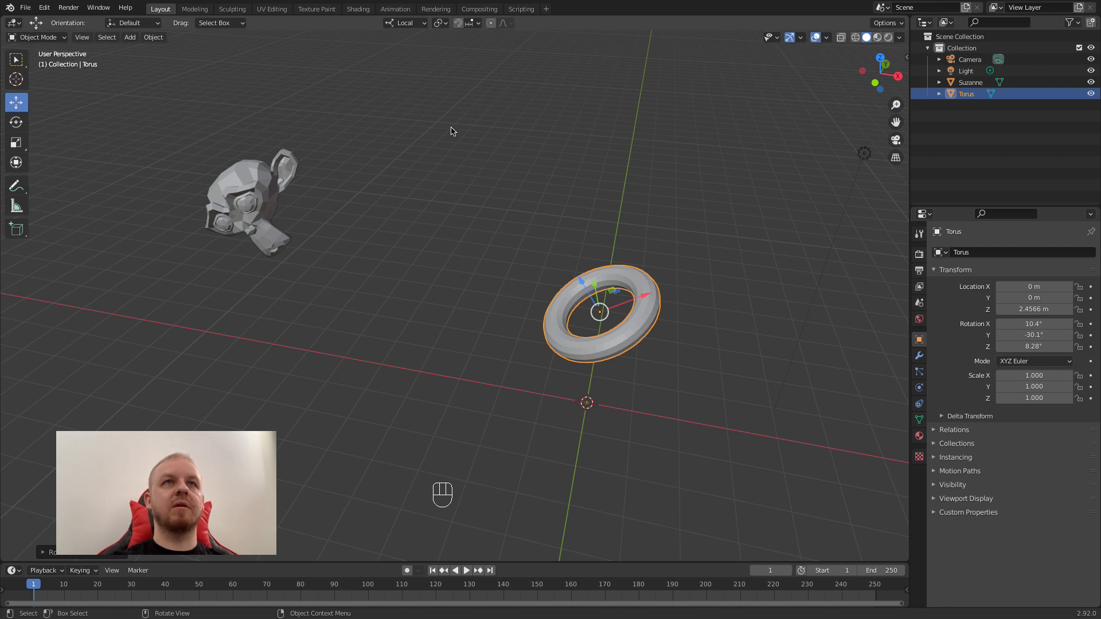
{"action": "left_click", "coordinate": [422, 26]}
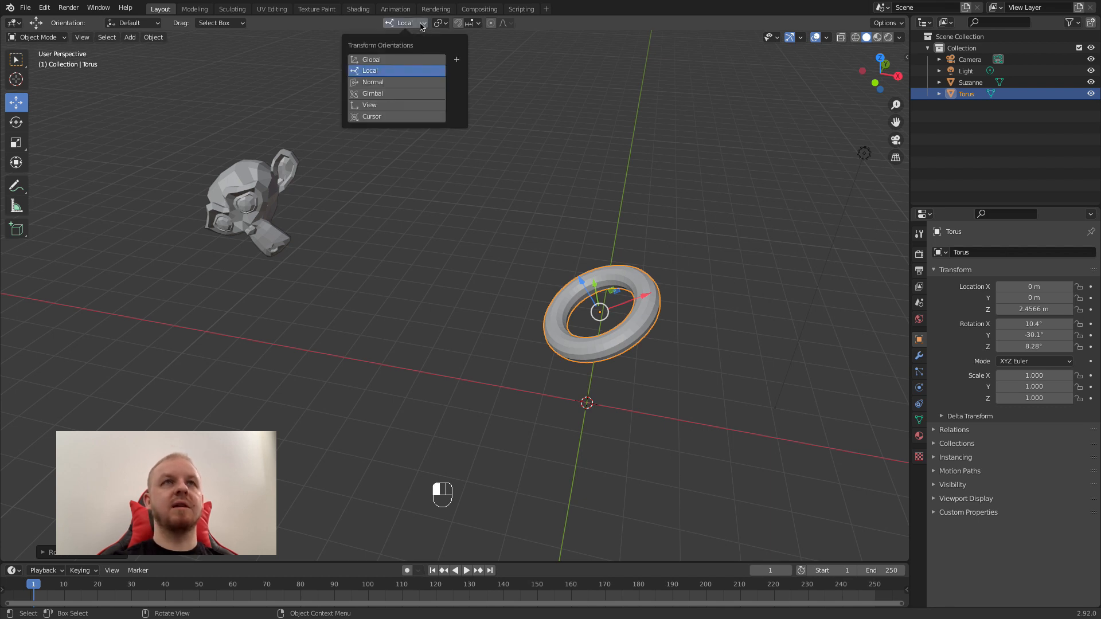